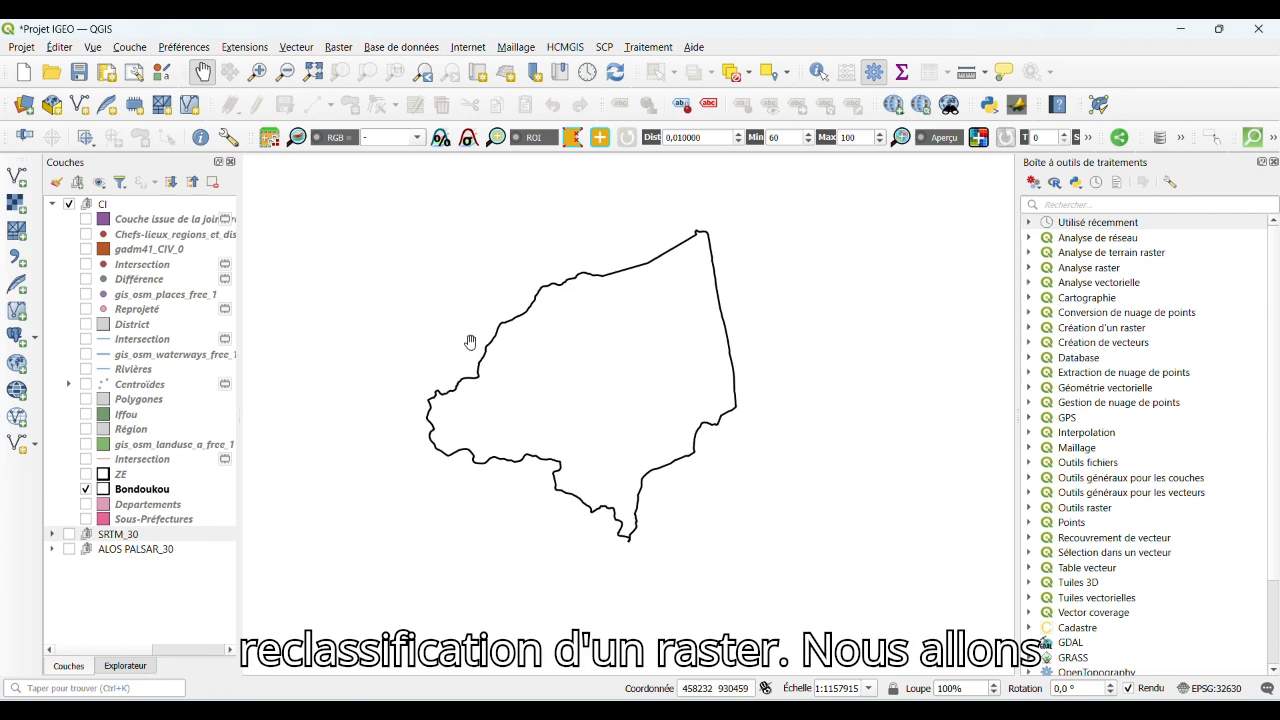
# Compare the SRTM_30 and ALOS PALSAR_30 elevation groups on the map, leaving only ALOS PALSAR_30 visible of the two.
pyautogui.click(68, 535)
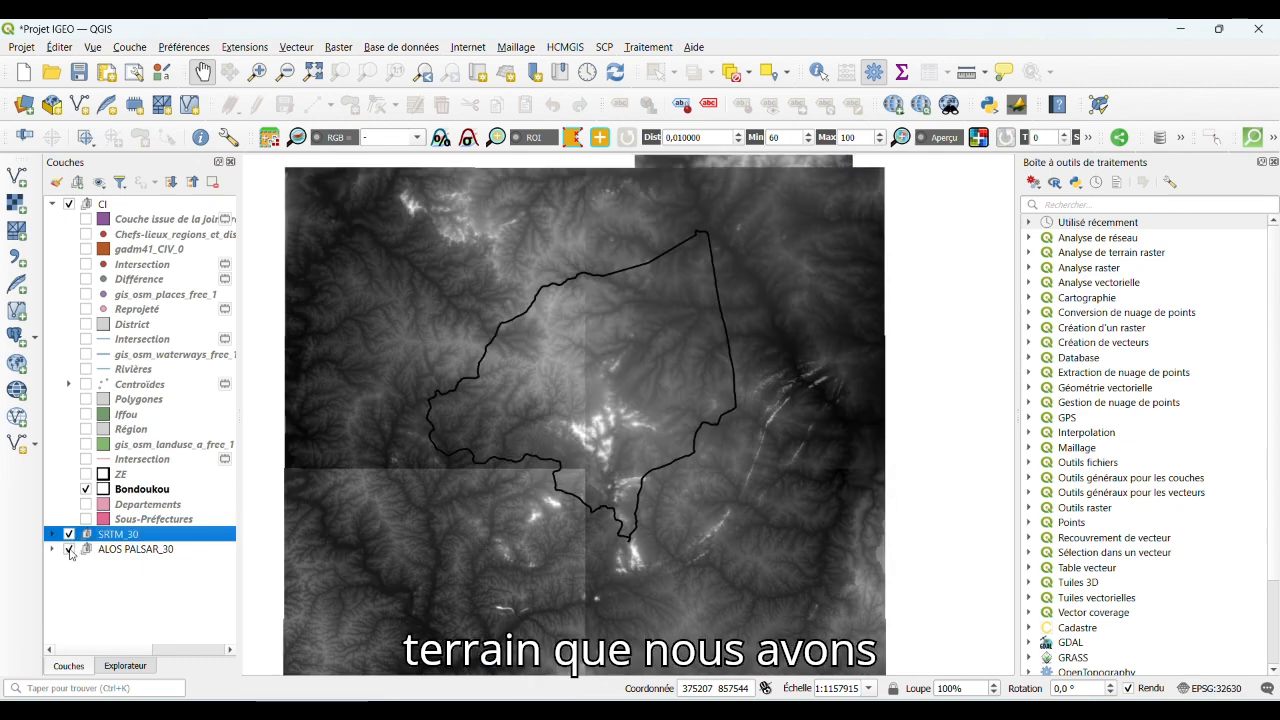
pyautogui.click(69, 535)
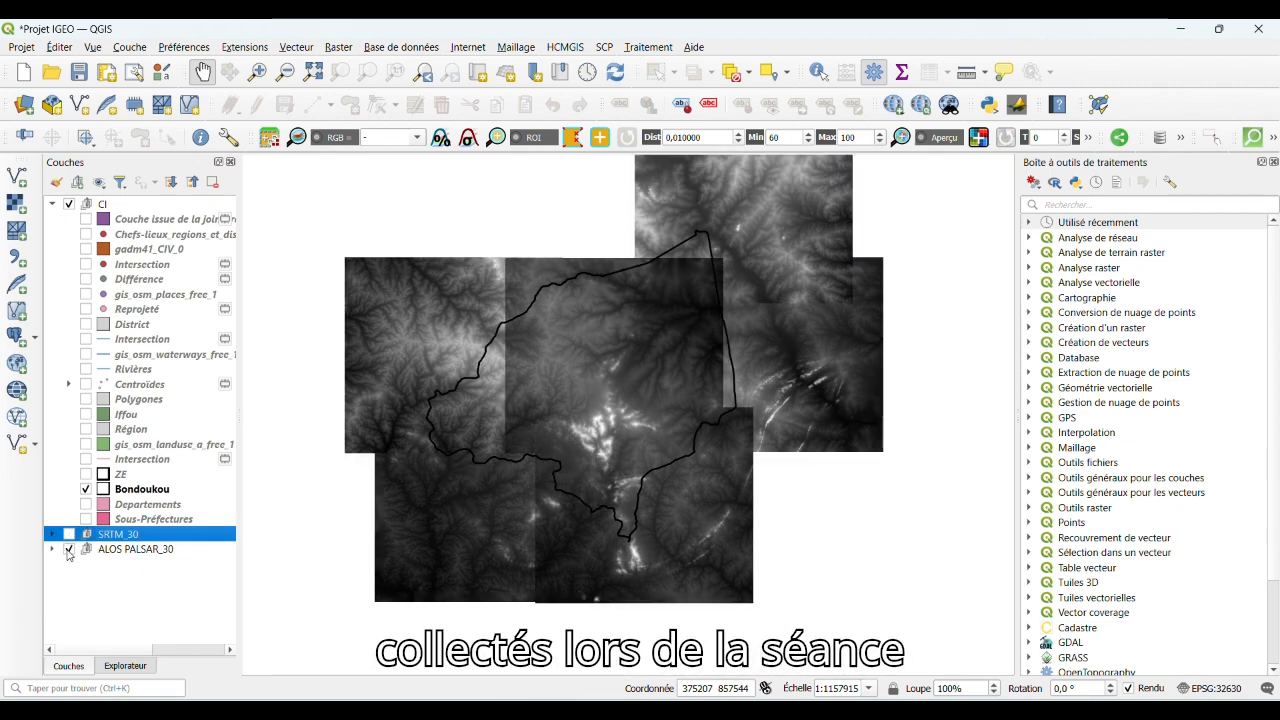
pyautogui.click(69, 549)
pyautogui.click(69, 549)
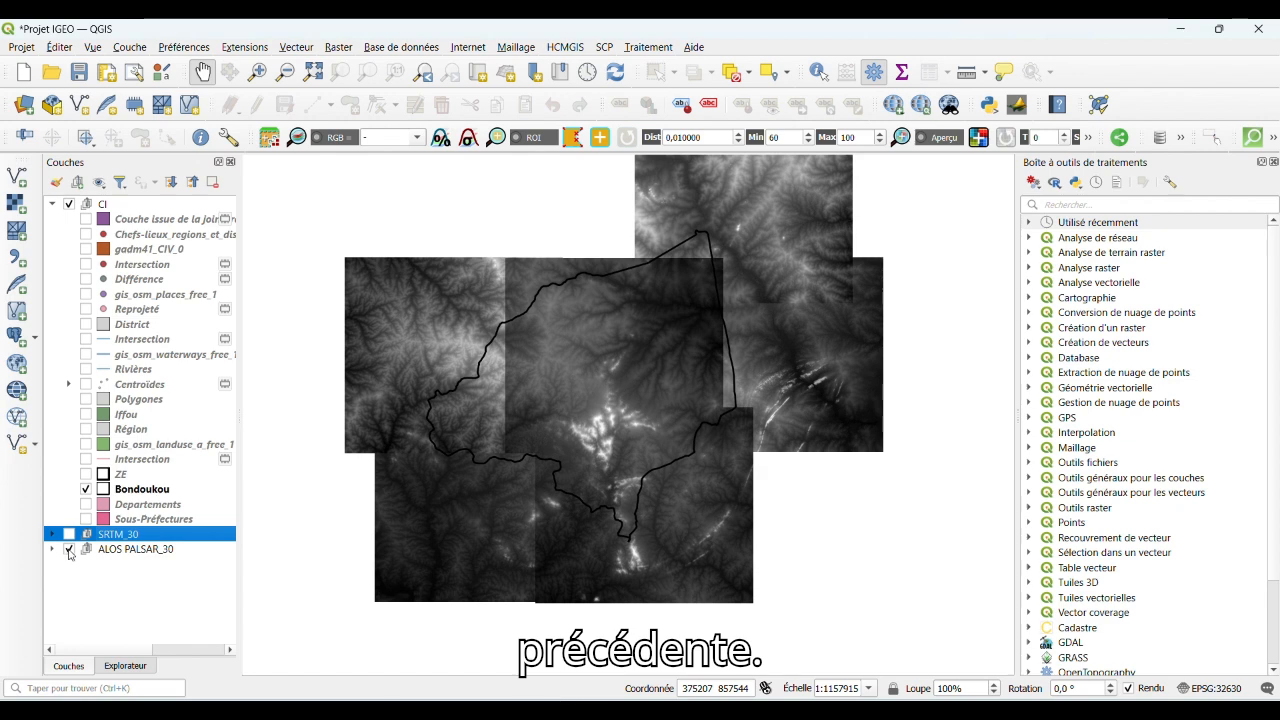
pyautogui.click(69, 535)
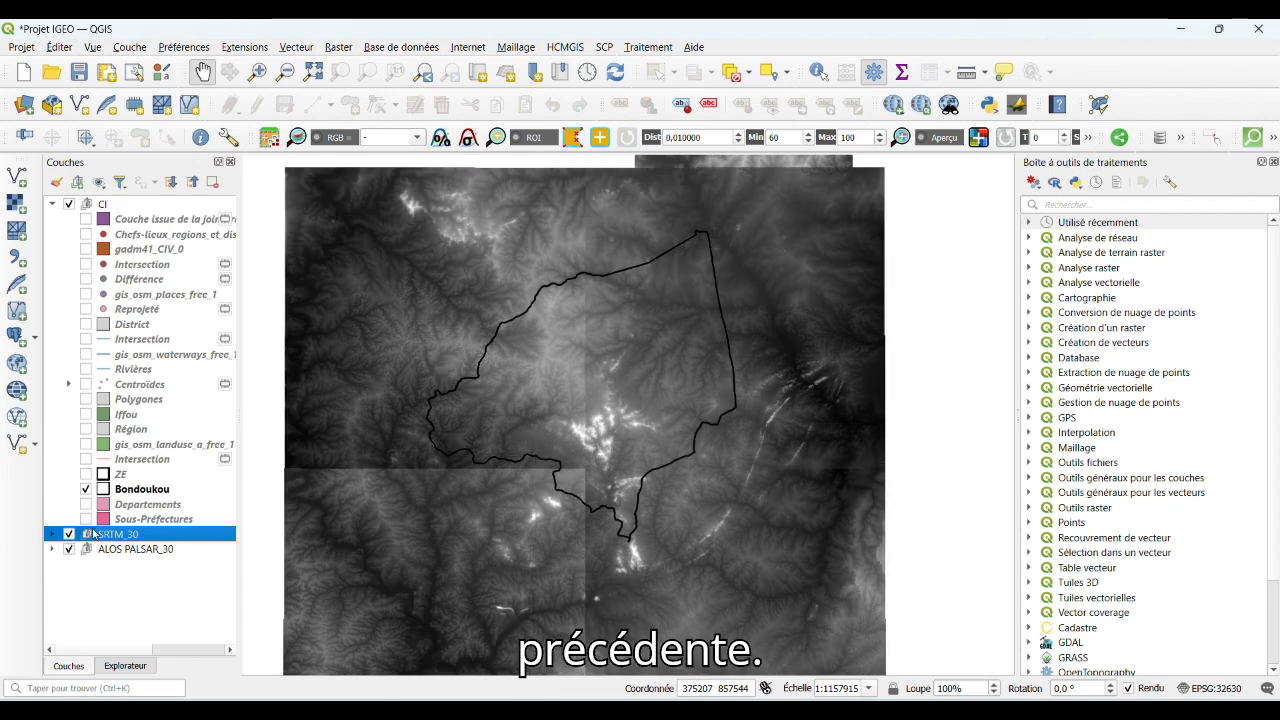
pyautogui.scroll(-1, 447, 495)
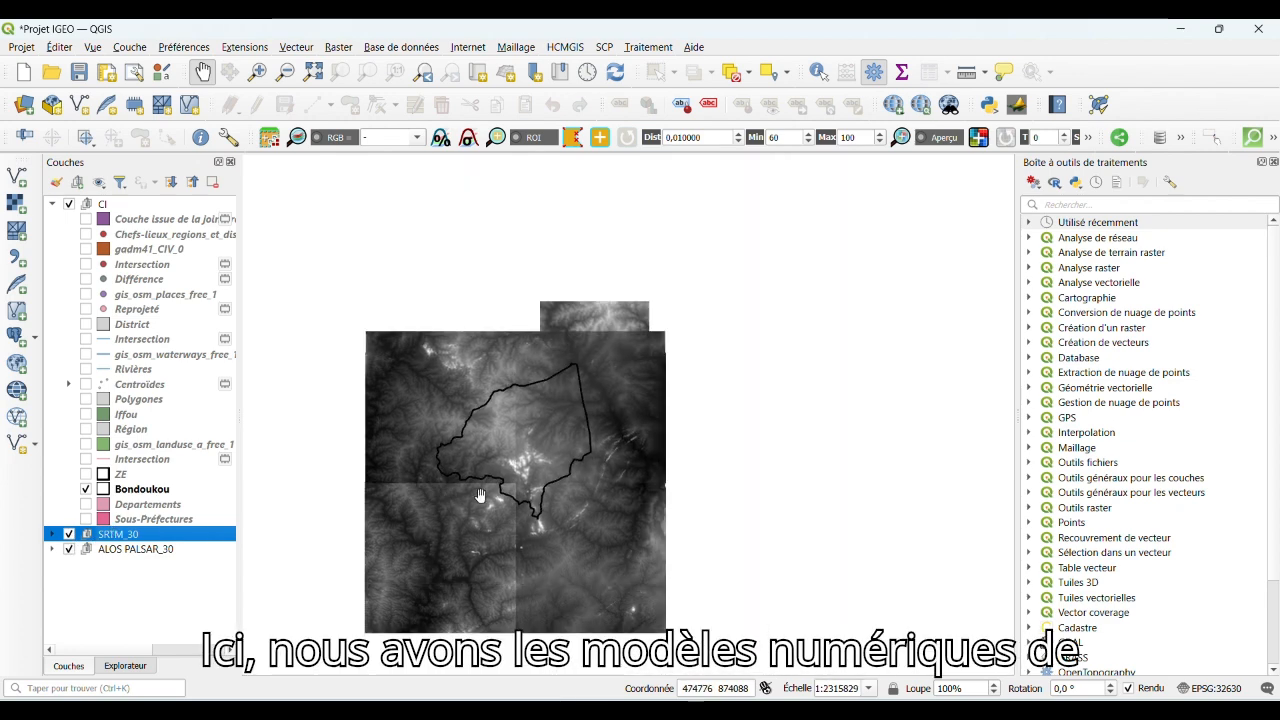
pyautogui.moveTo(480, 496); pyautogui.dragTo(527, 458)
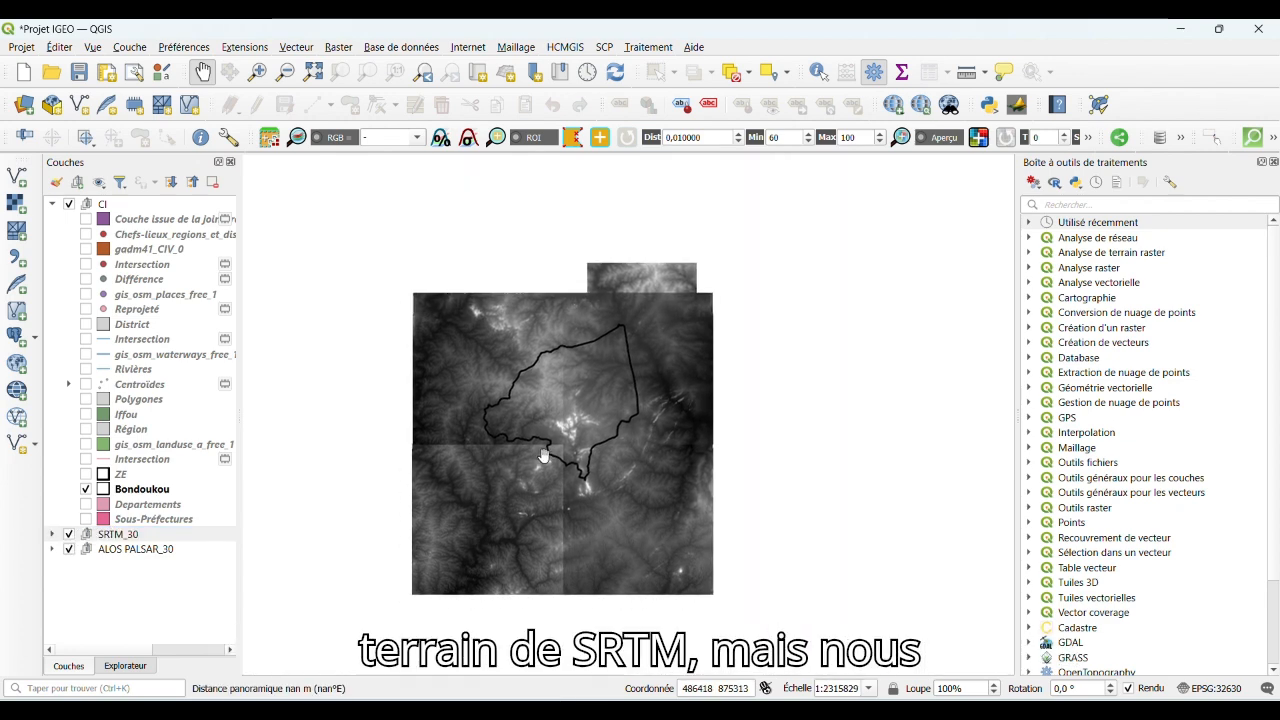
pyautogui.click(70, 536)
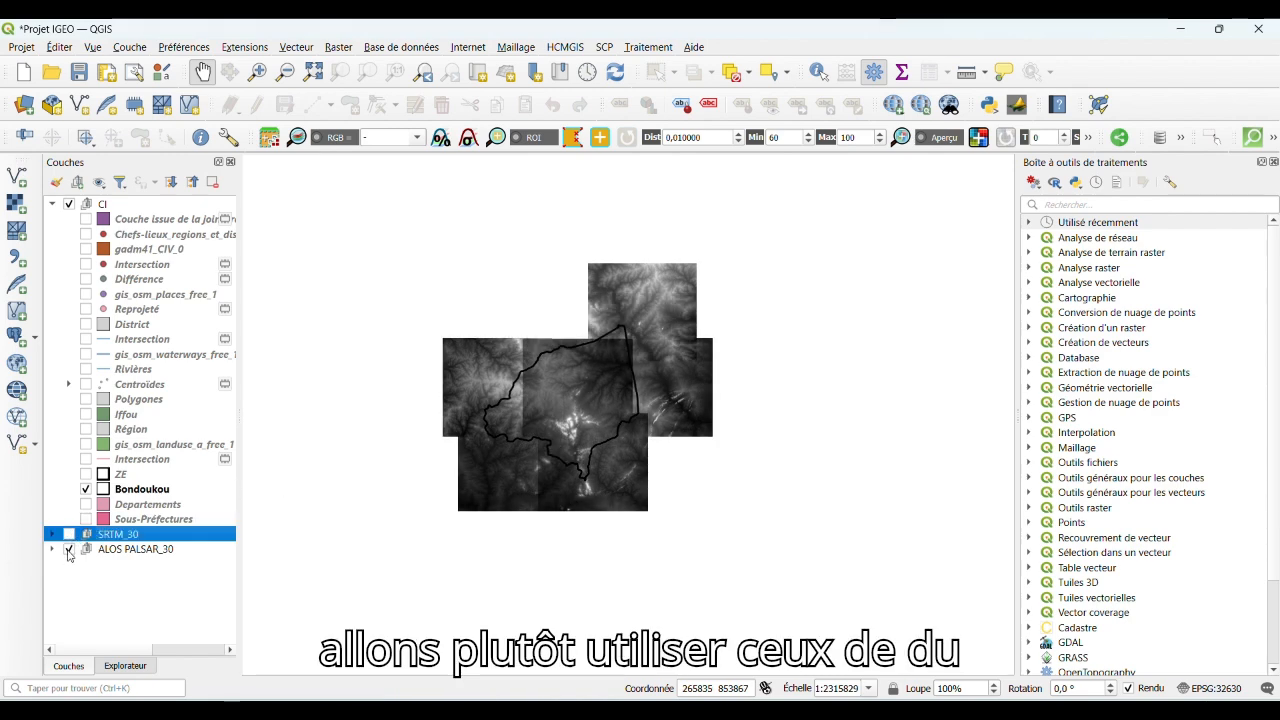
pyautogui.click(137, 550)
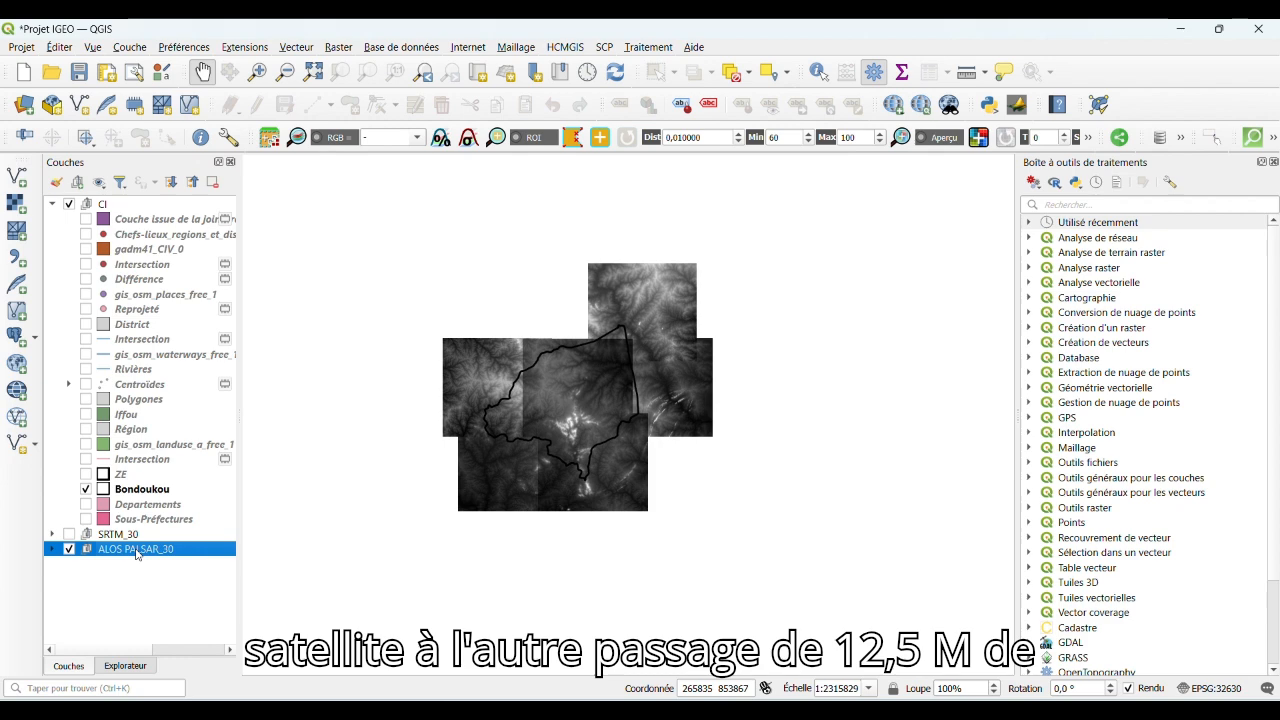
# Examine how the ALOS PALSAR_30 elevation tiles cover the Bondoukou boundary.
pyautogui.scroll(1, 540, 478)
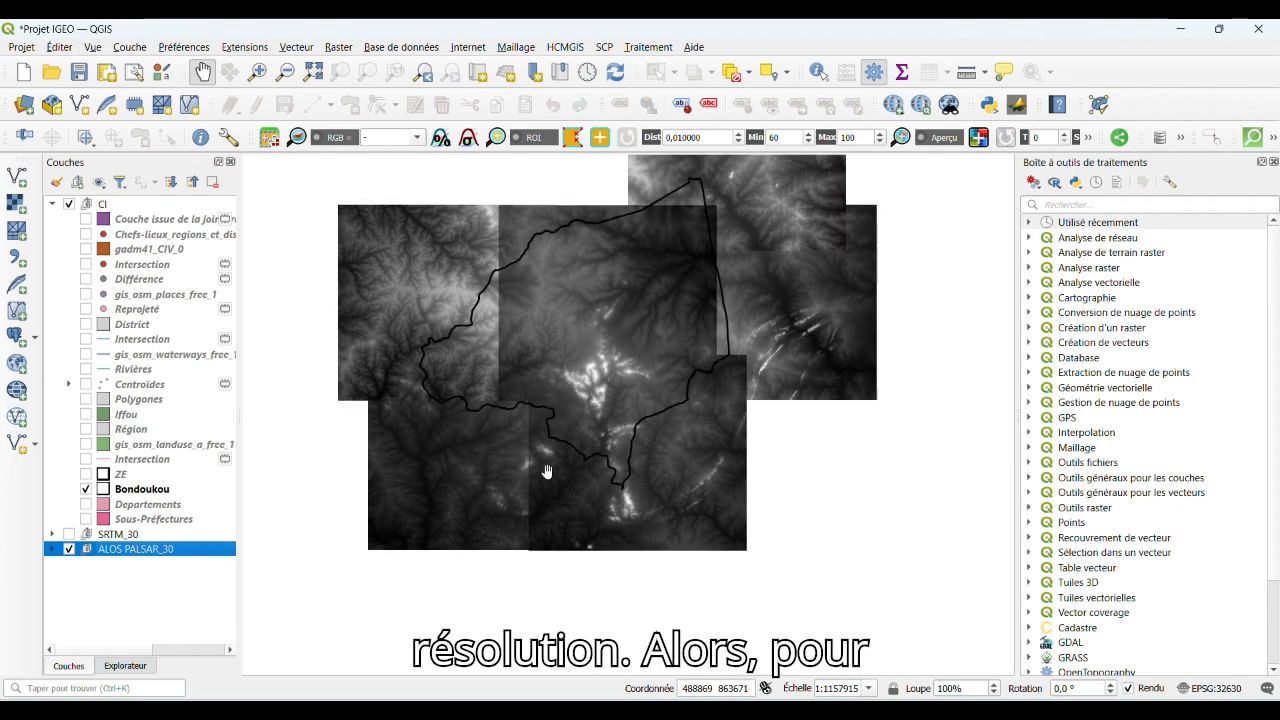
pyautogui.scroll(-1, 547, 471)
pyautogui.scroll(1, 547, 471)
pyautogui.scroll(-1, 547, 471)
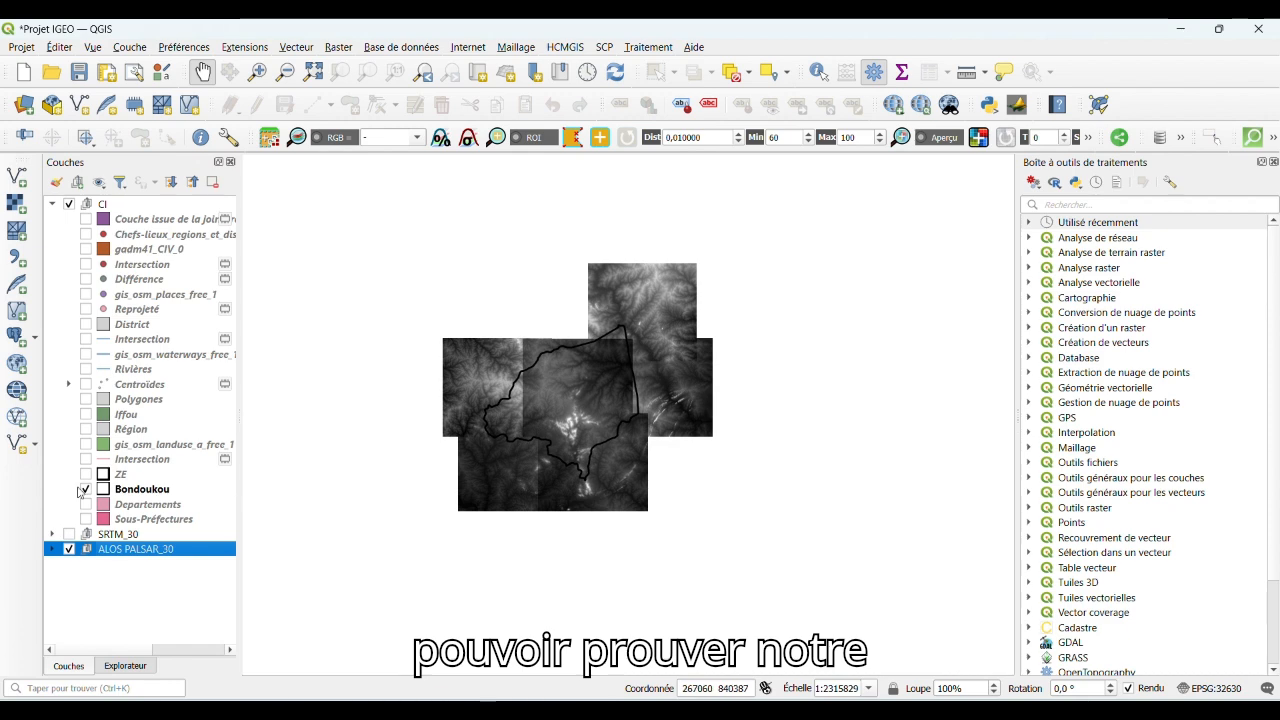
pyautogui.click(85, 489)
pyautogui.click(85, 489)
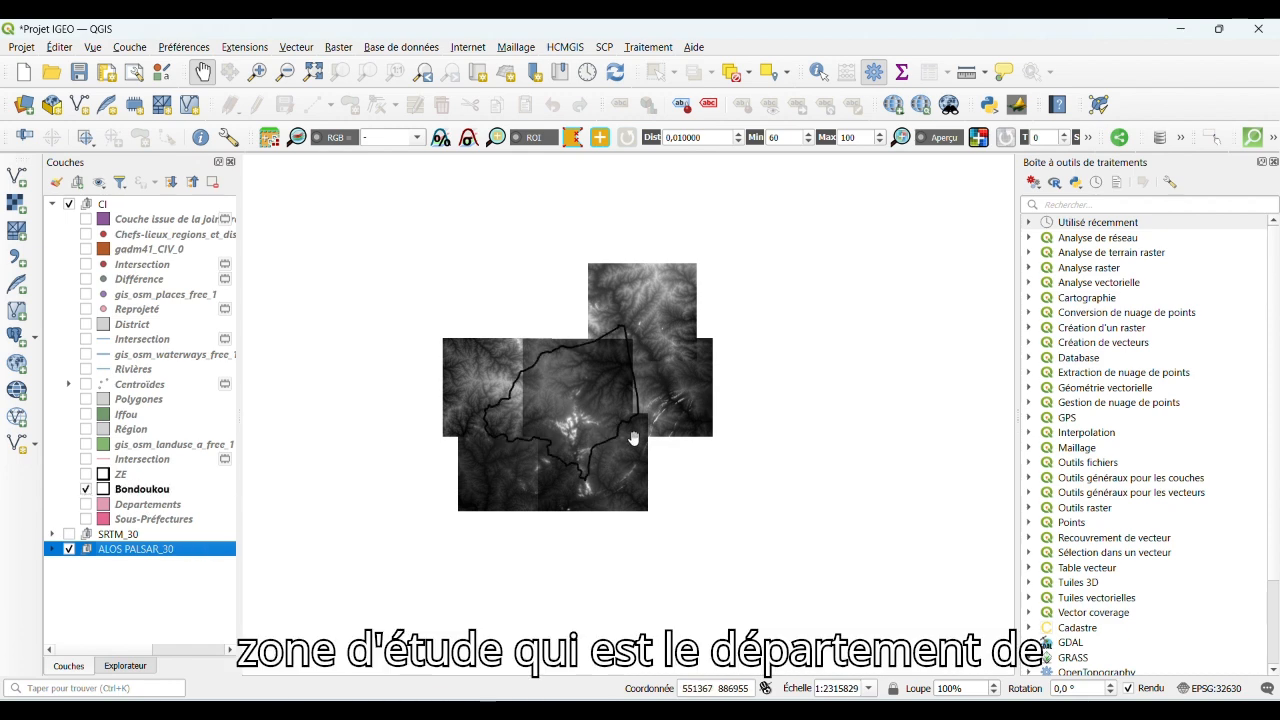
pyautogui.scroll(2, 659, 375)
pyautogui.scroll(-2, 659, 375)
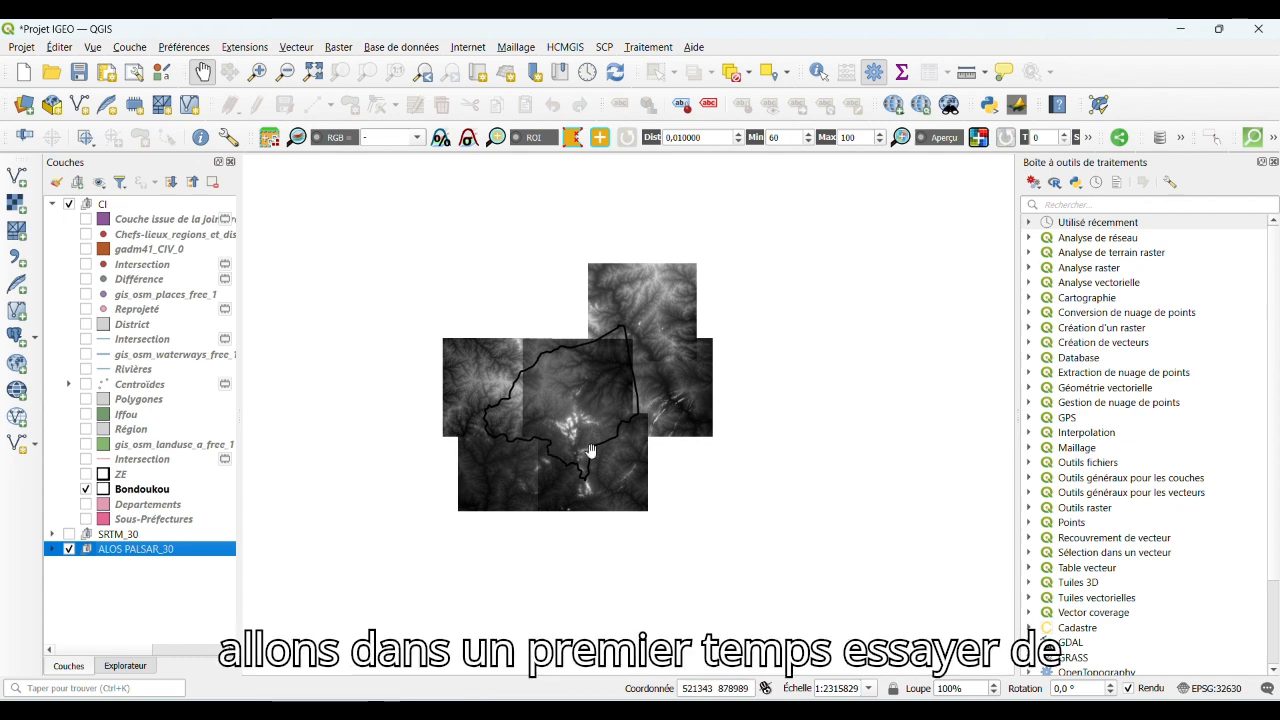
pyautogui.scroll(1, 591, 451)
pyautogui.scroll(-2, 591, 451)
pyautogui.scroll(2, 588, 430)
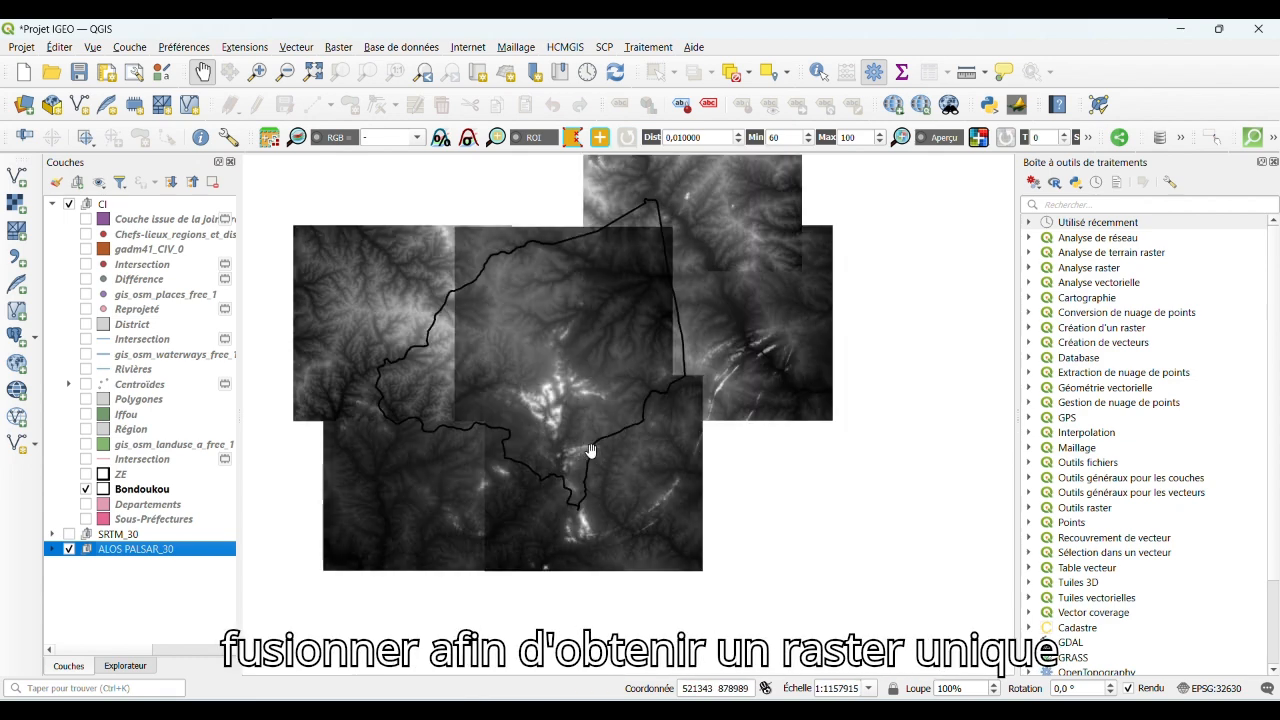
pyautogui.moveTo(586, 417); pyautogui.dragTo(597, 464)
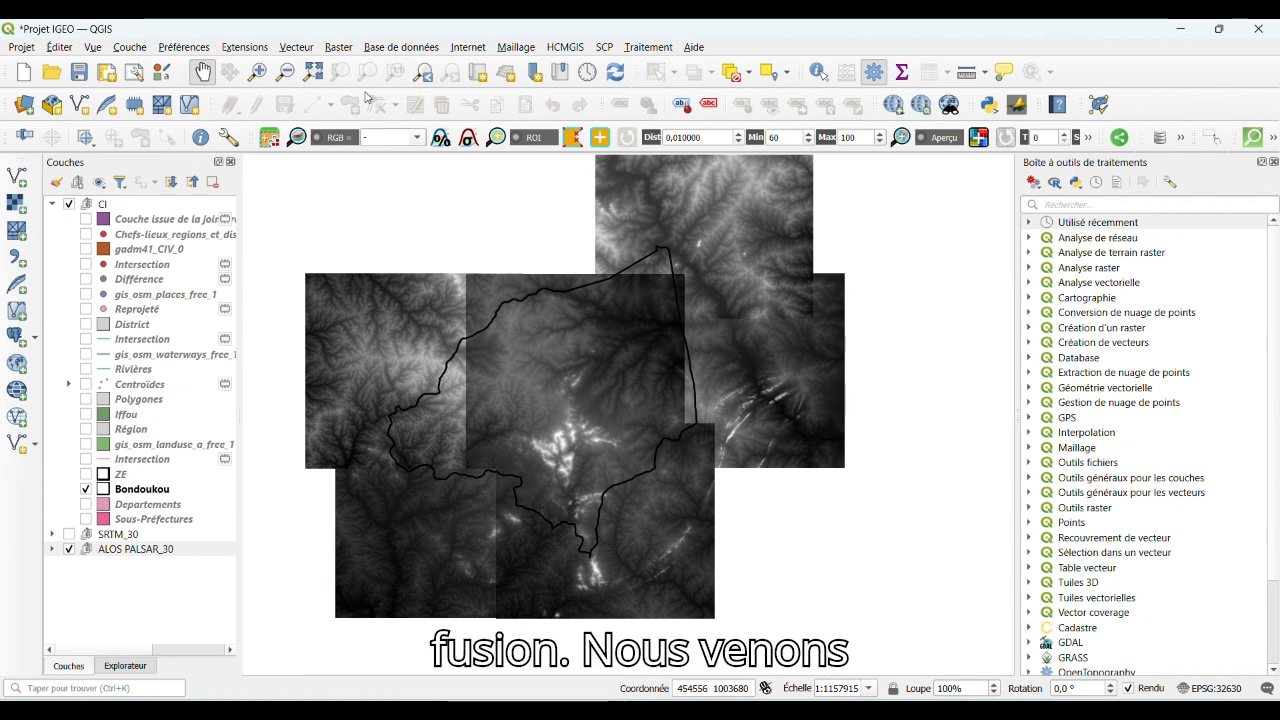
# Find the raster Fusion tool by searching the processing toolbox for "fusion" and open it.
pyautogui.click(339, 48)
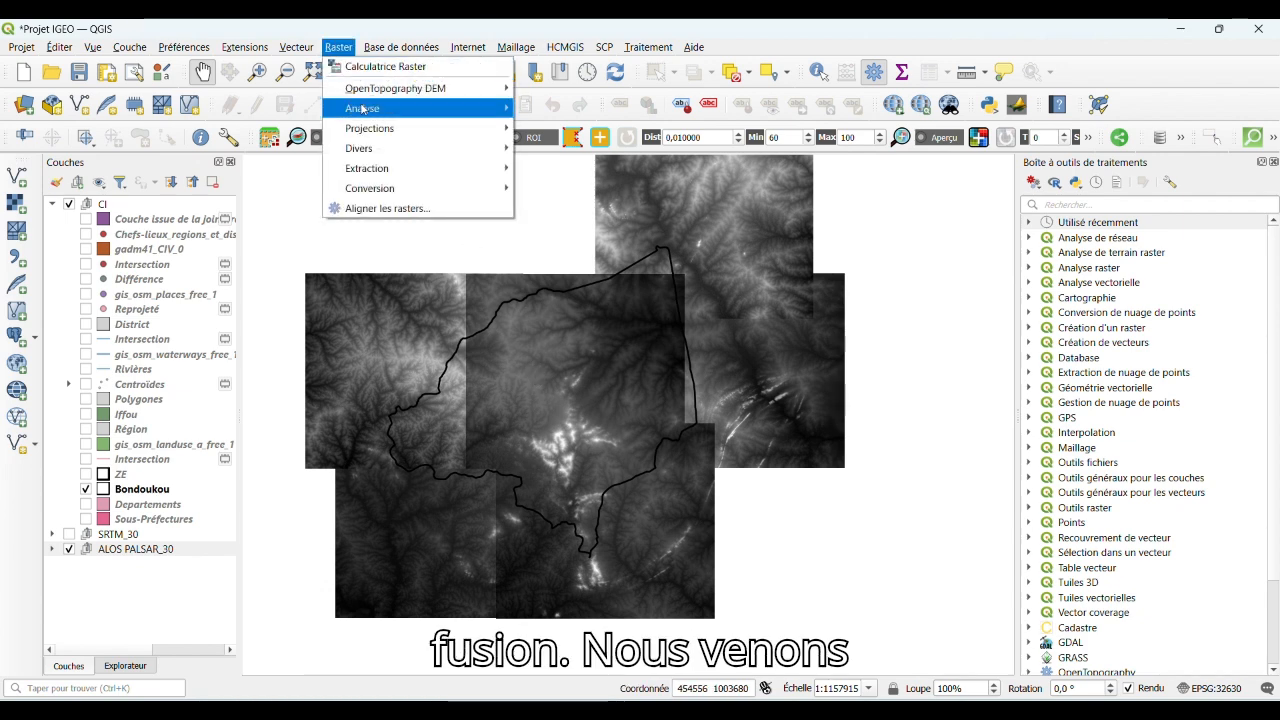
pyautogui.moveTo(398, 156)
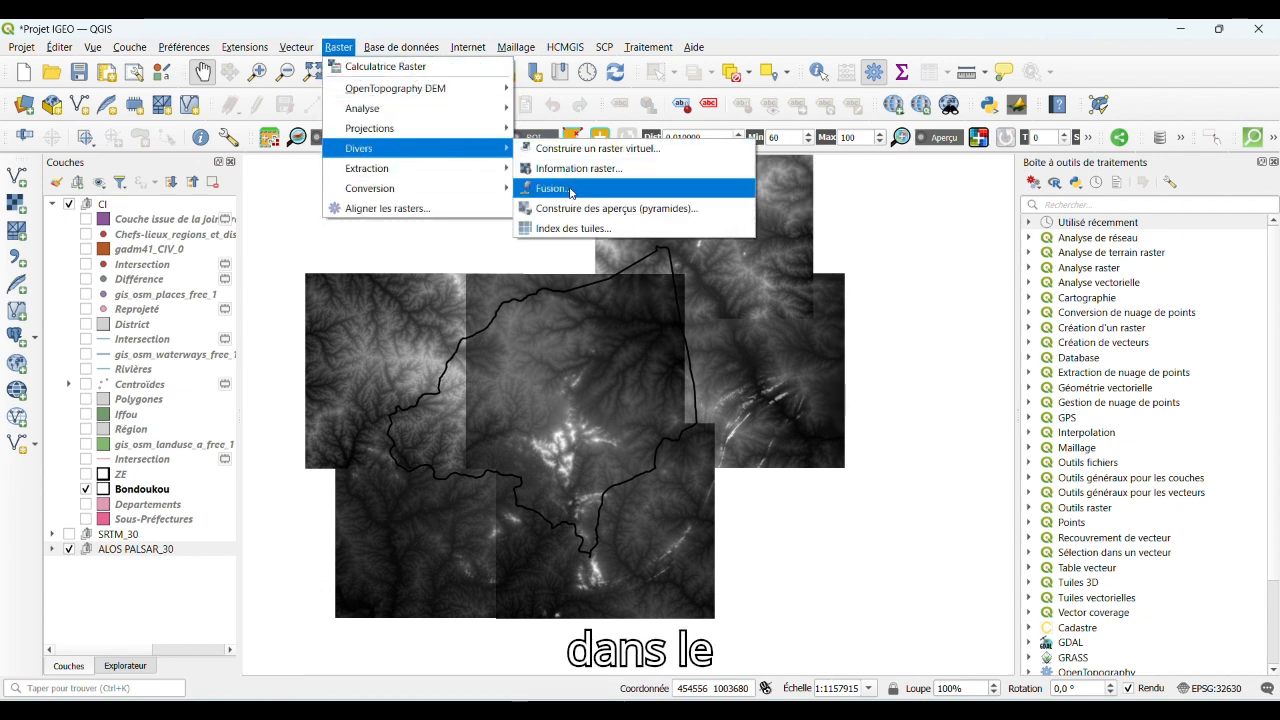
pyautogui.click(1112, 204)
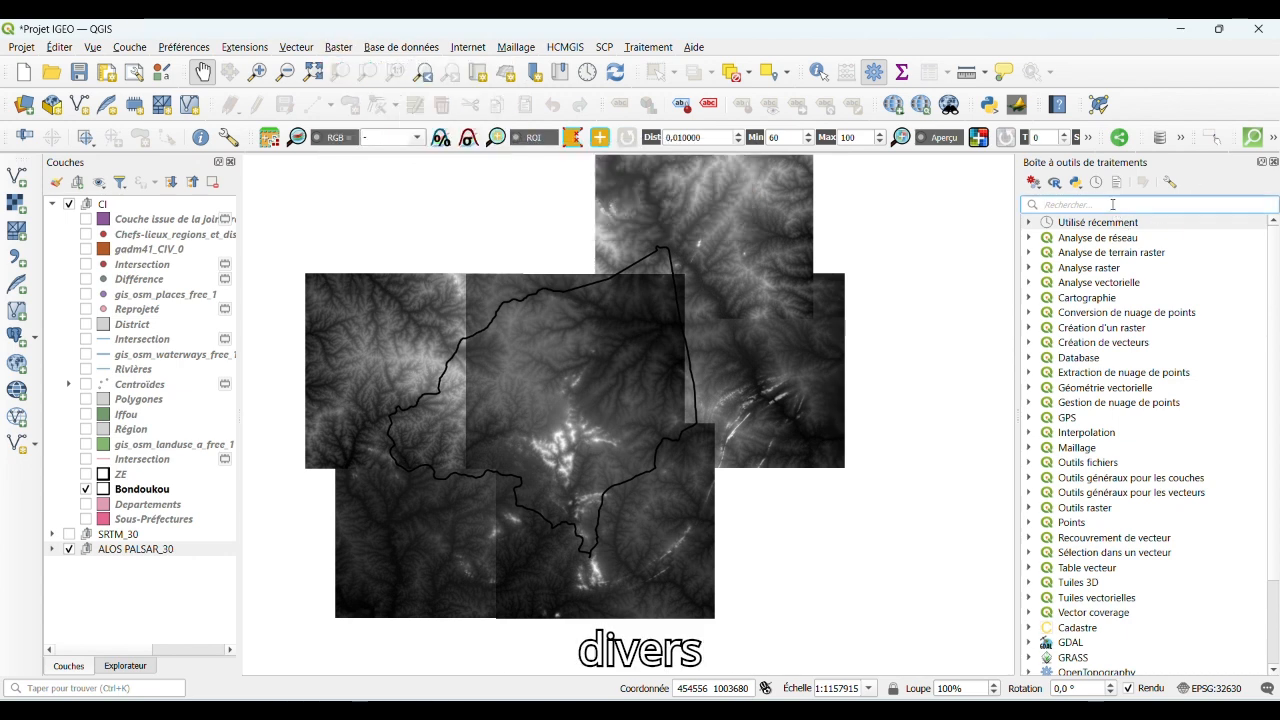
pyautogui.write('fusion')
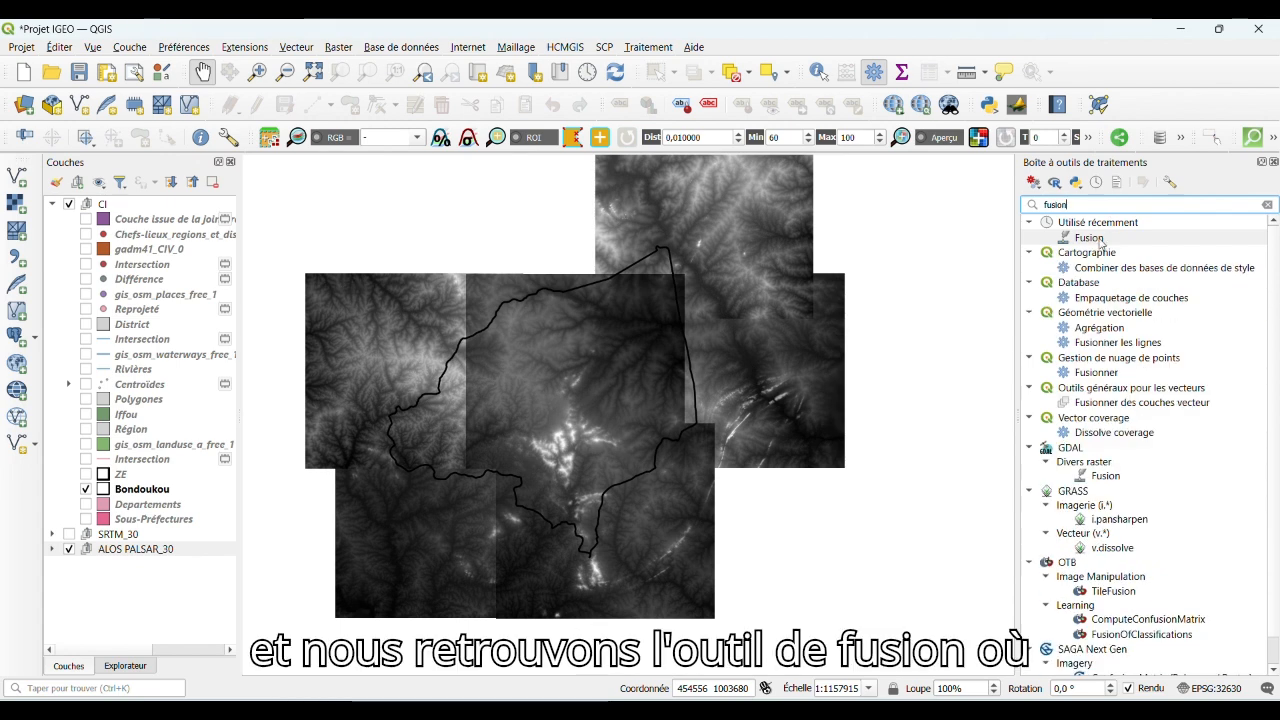
pyautogui.doubleClick(1100, 238)
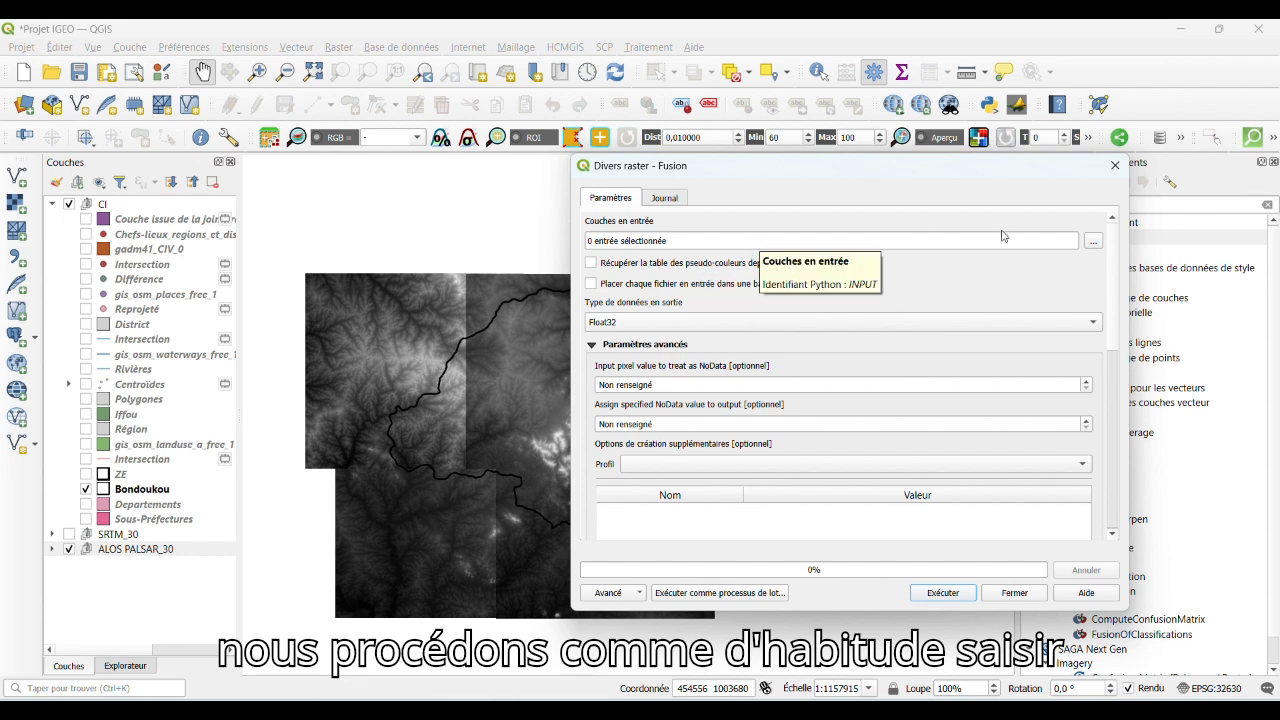
# Choose the six ALOS PALSAR rasters whose names begin with AP_ as the input layers for the merge.
pyautogui.click(1093, 241)
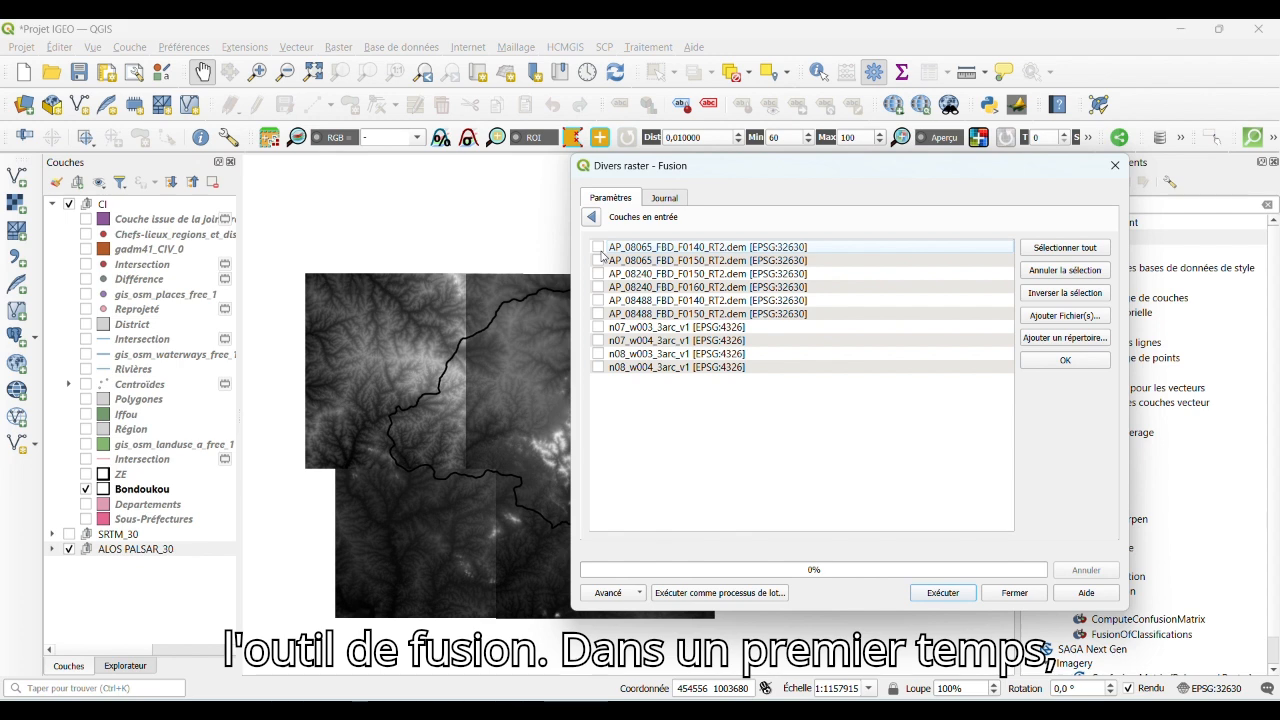
pyautogui.click(599, 248)
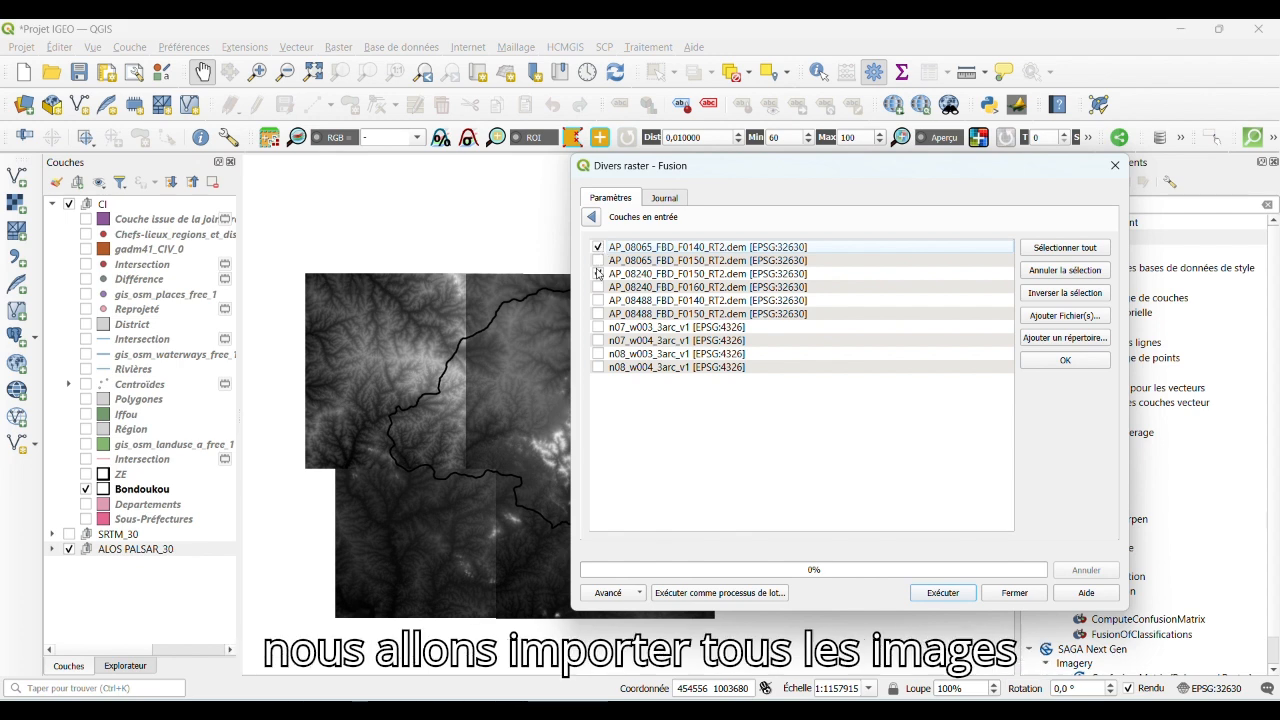
pyautogui.click(599, 290)
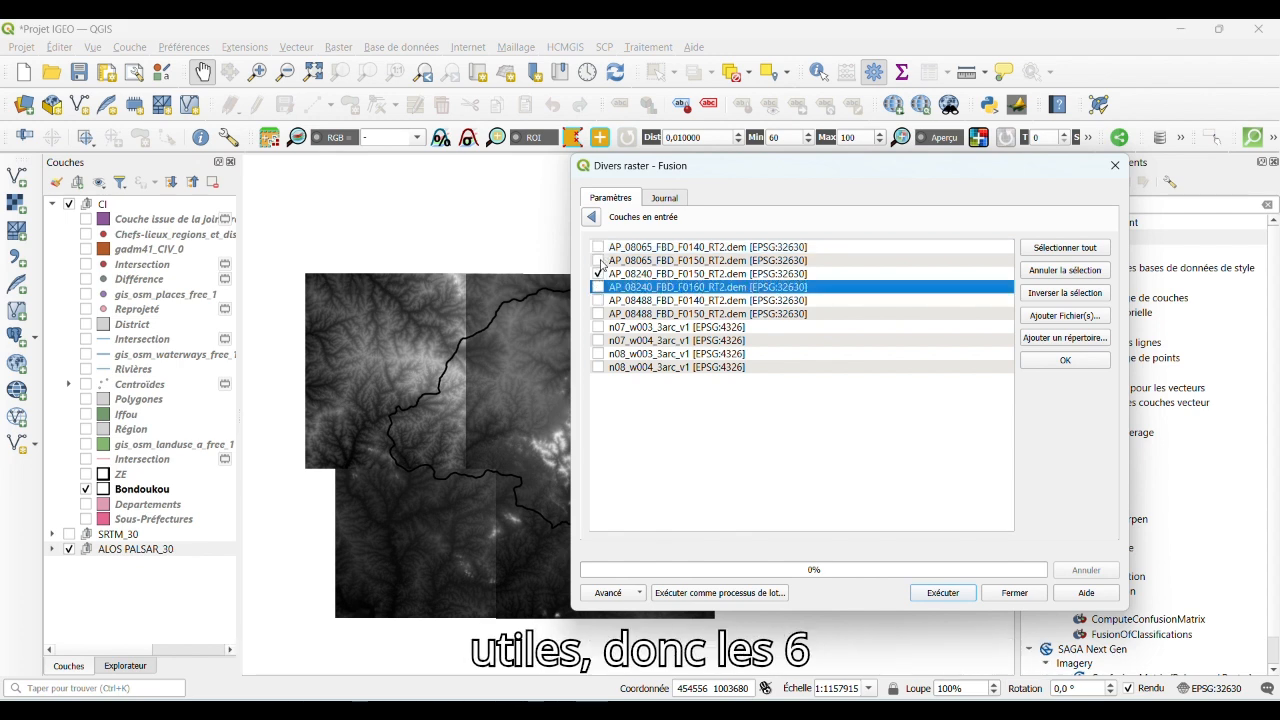
pyautogui.click(599, 249)
pyautogui.click(599, 249)
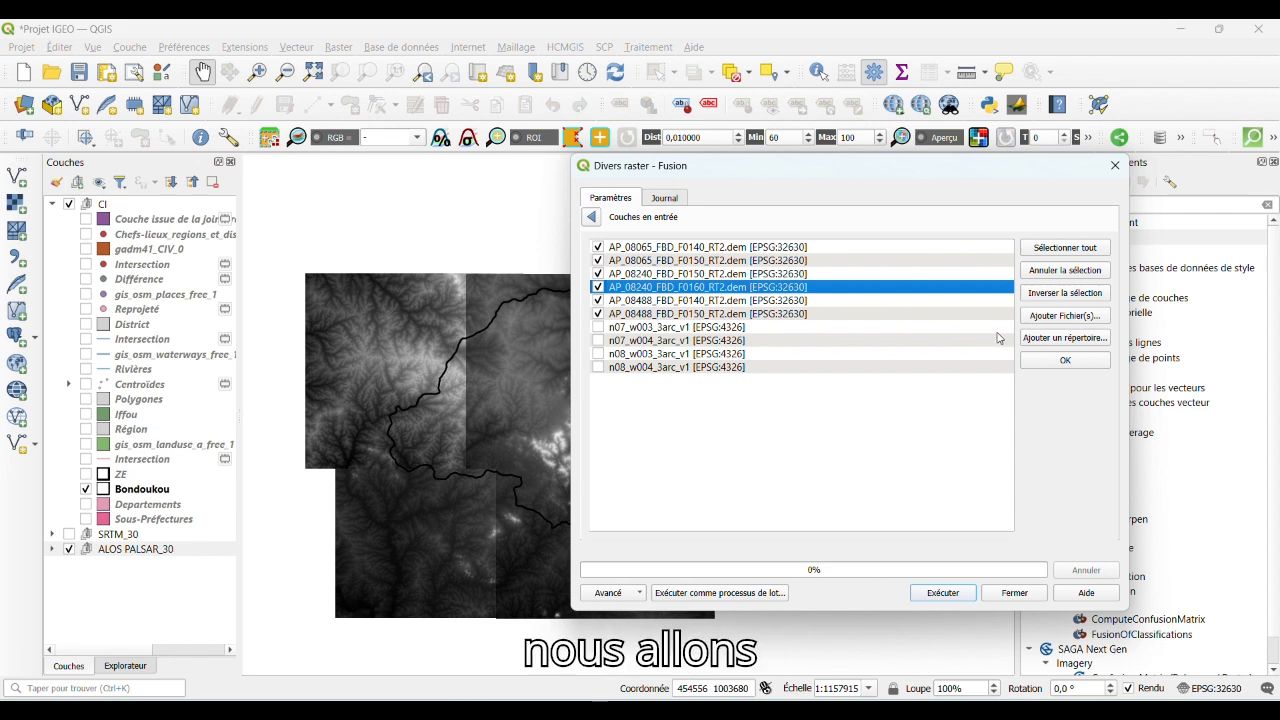
pyautogui.click(1066, 360)
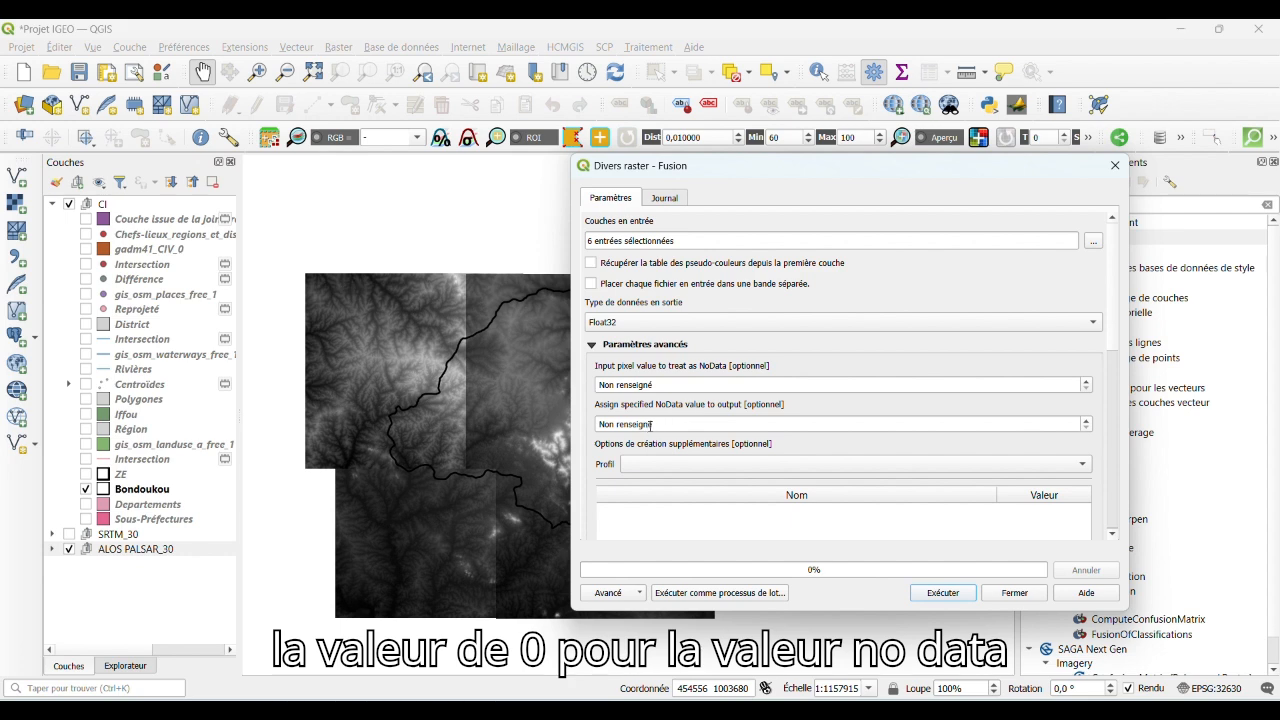
# Assign an output NoData value of 0 and run the merge to a temporary file.
pyautogui.moveTo(651, 424); pyautogui.dragTo(585, 432)
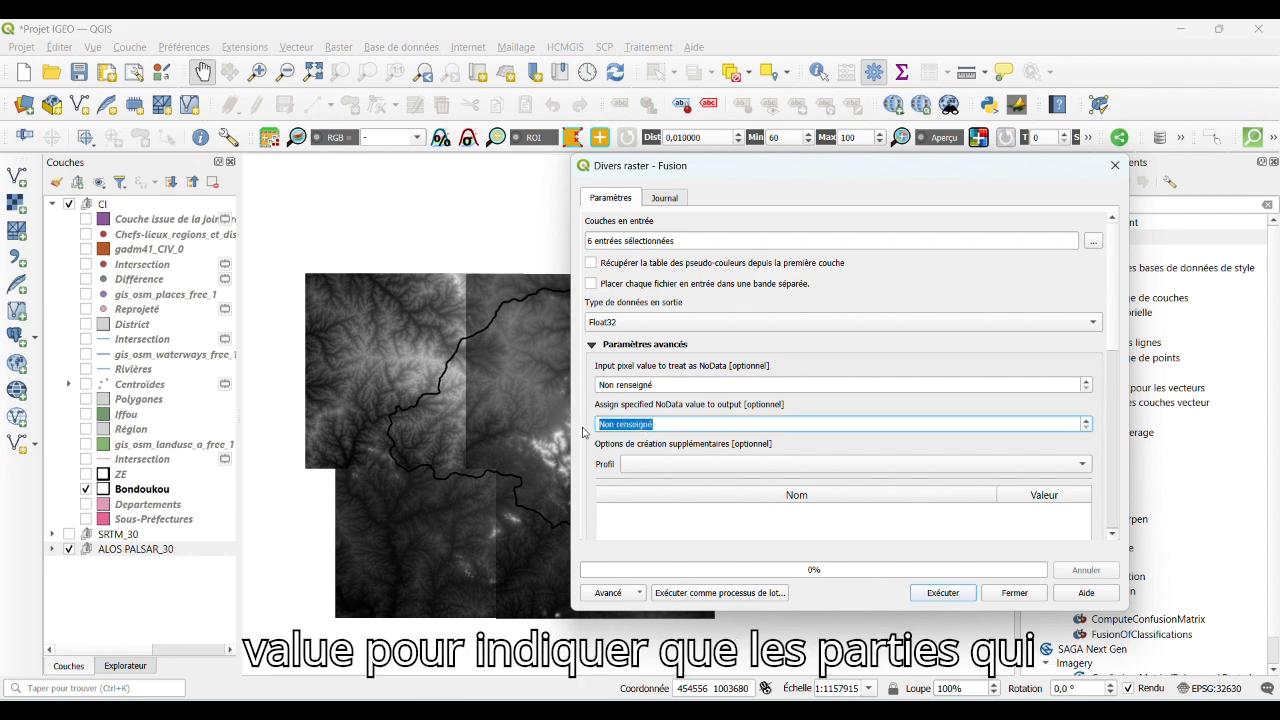
pyautogui.write('0')
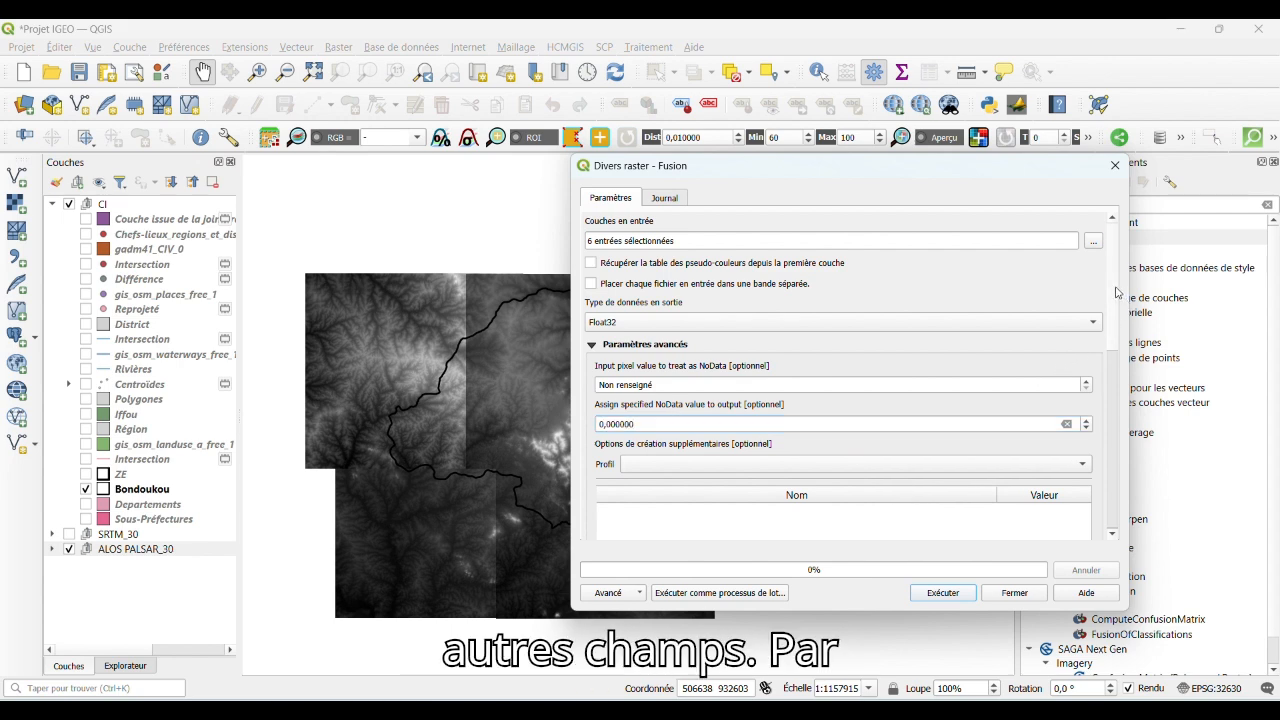
pyautogui.moveTo(1114, 300); pyautogui.dragTo(1105, 497)
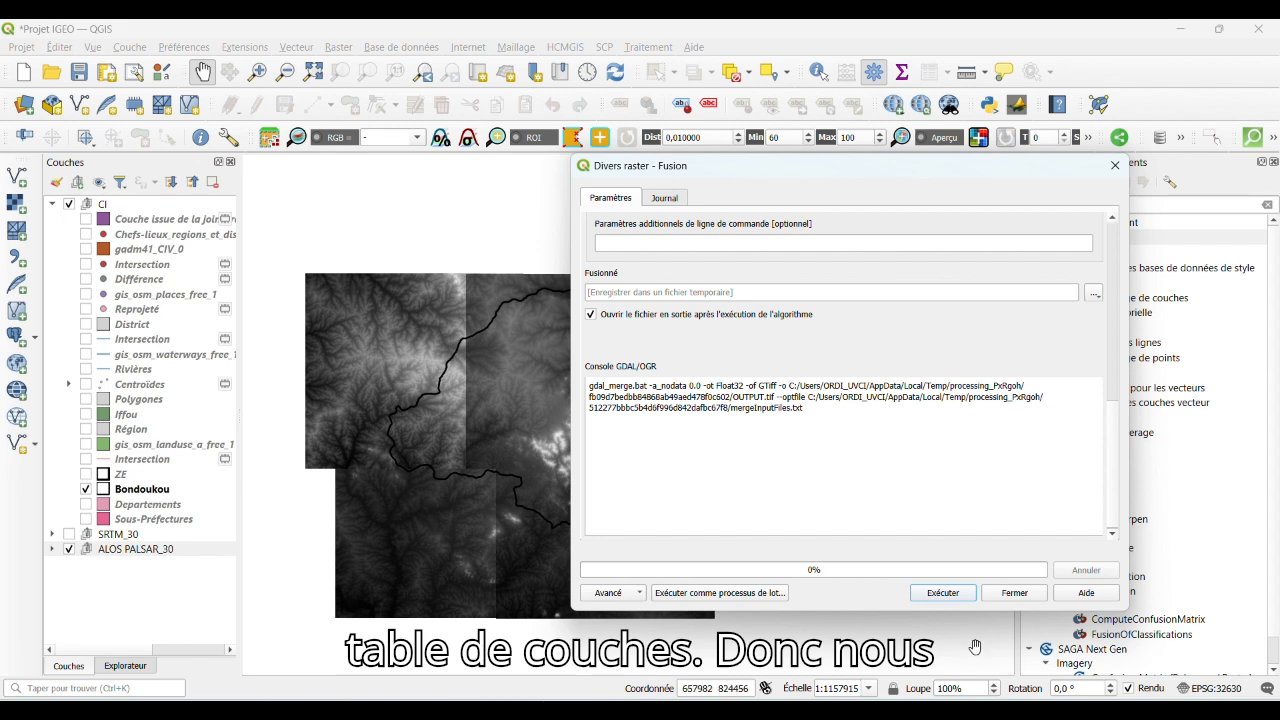
pyautogui.click(952, 598)
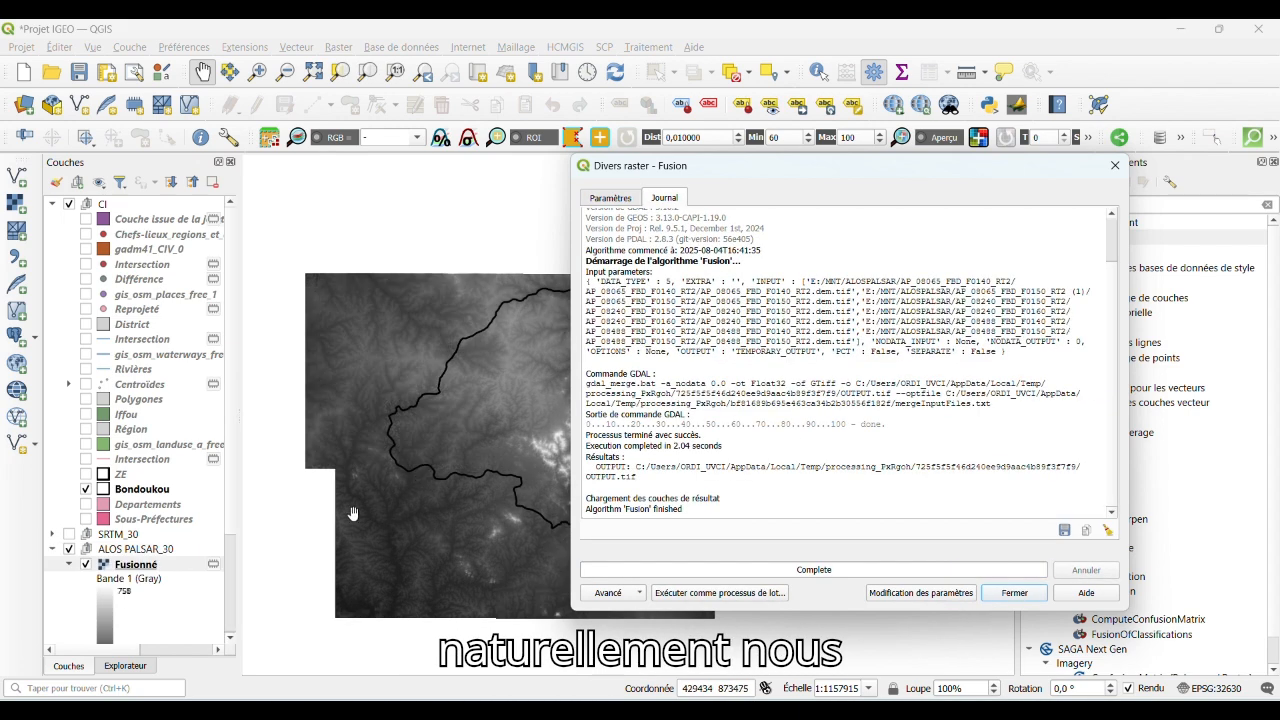
# Move the merged Fusionné layer out of the ALOS PALSAR_30 group to above SRTM_30, and hide the ALOS PALSAR_30 group.
pyautogui.scroll(-3, 82, 529)
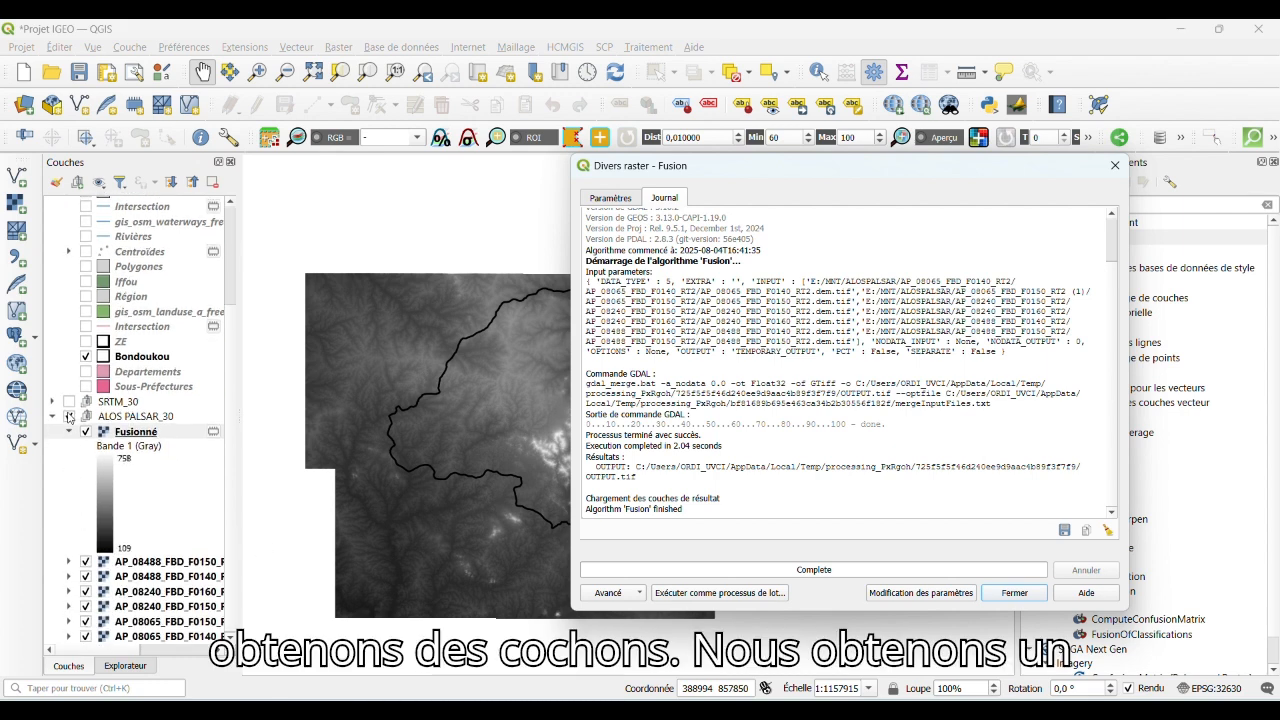
pyautogui.click(68, 418)
pyautogui.click(68, 418)
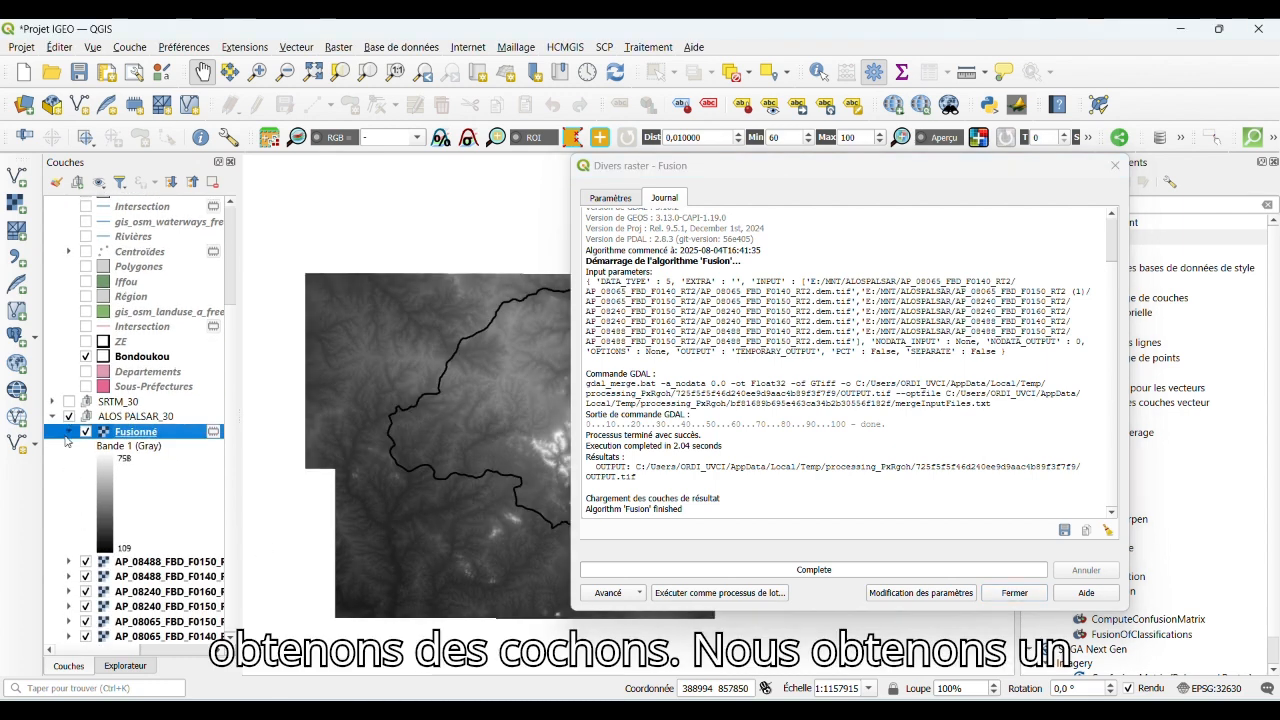
pyautogui.moveTo(148, 432); pyautogui.dragTo(125, 398)
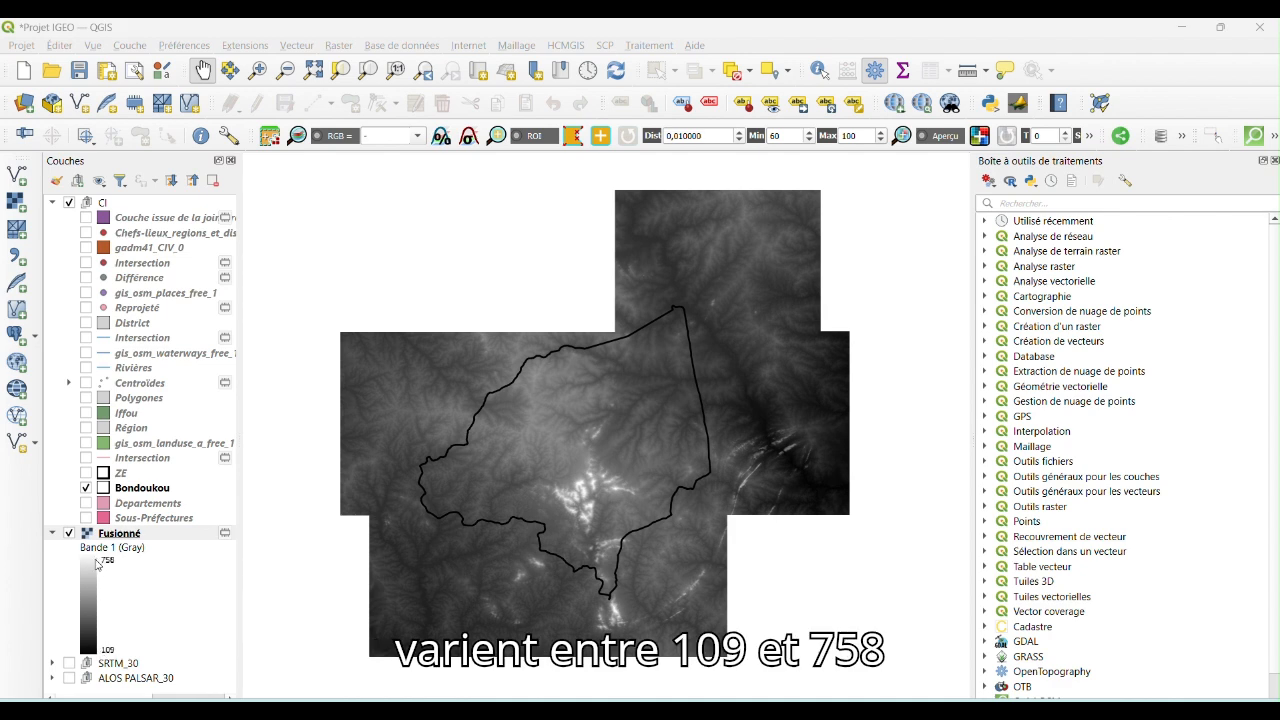
pyautogui.scroll(1, 614, 521)
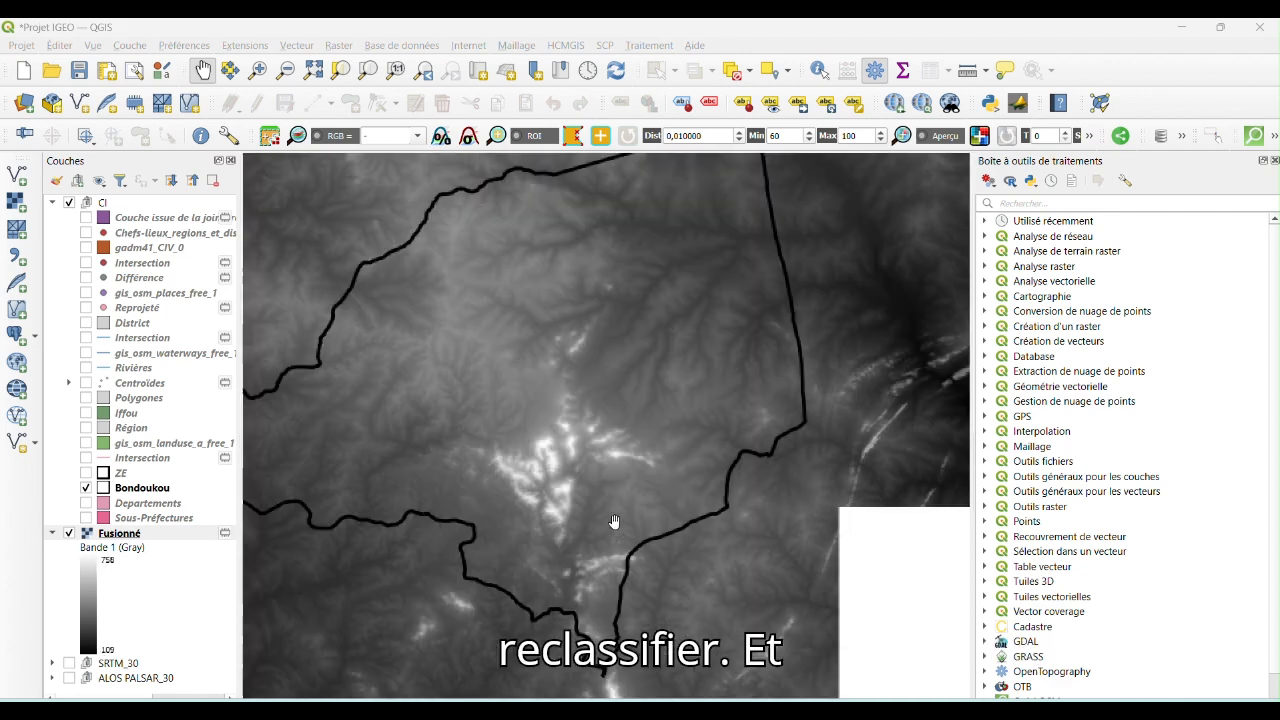
pyautogui.scroll(-1, 614, 521)
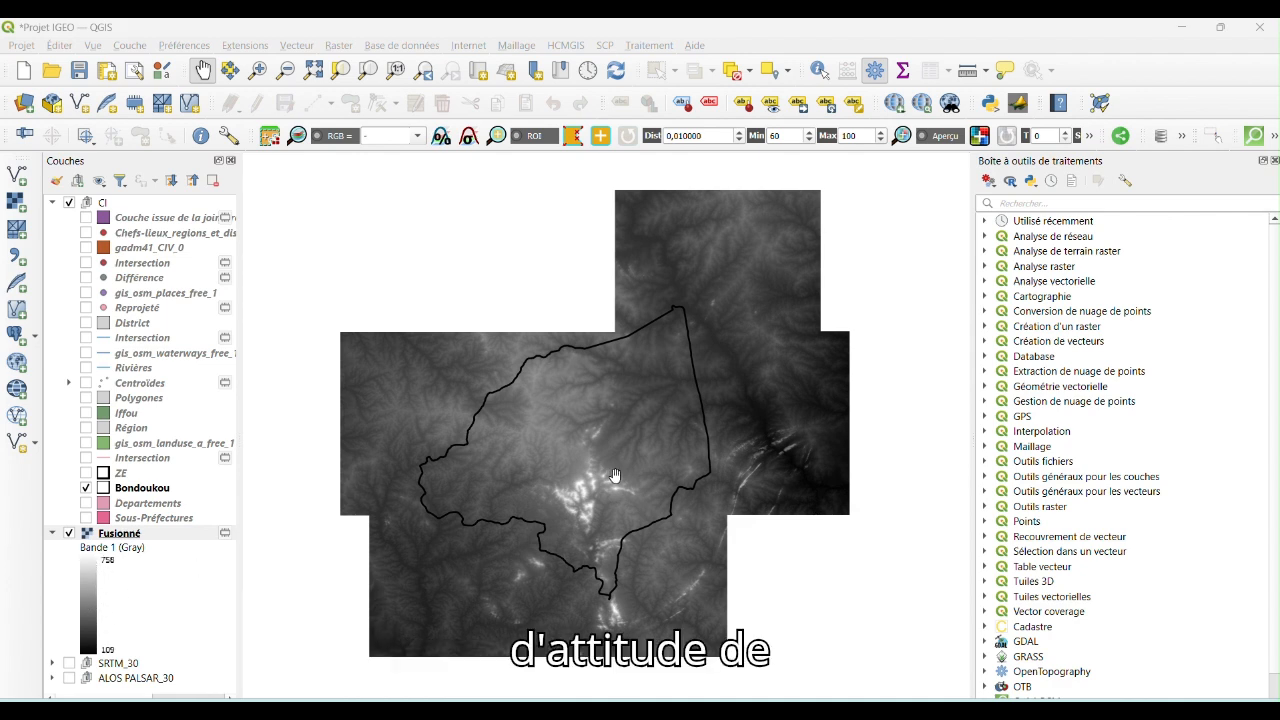
pyautogui.scroll(1, 615, 477)
pyautogui.scroll(-1, 615, 477)
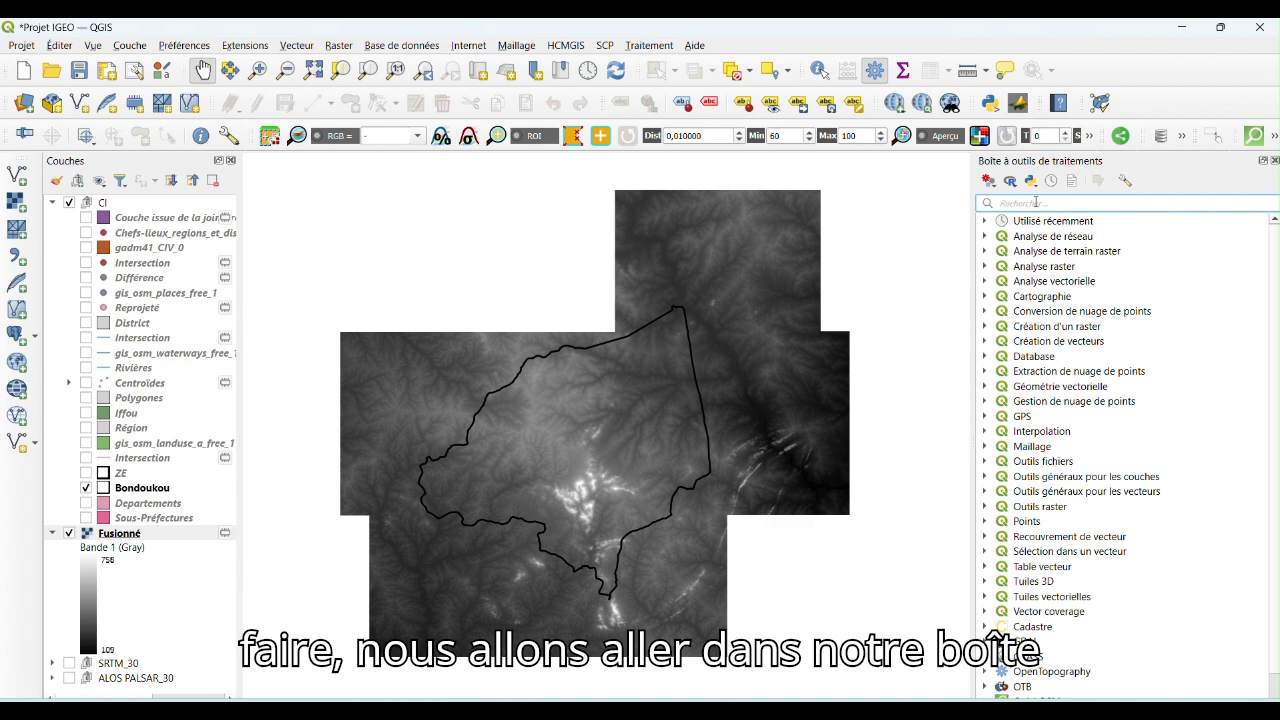
# Find the Reclassification par table tool by searching the processing toolbox for "recl", and open it with Fusionné as the input raster.
pyautogui.write('recl')
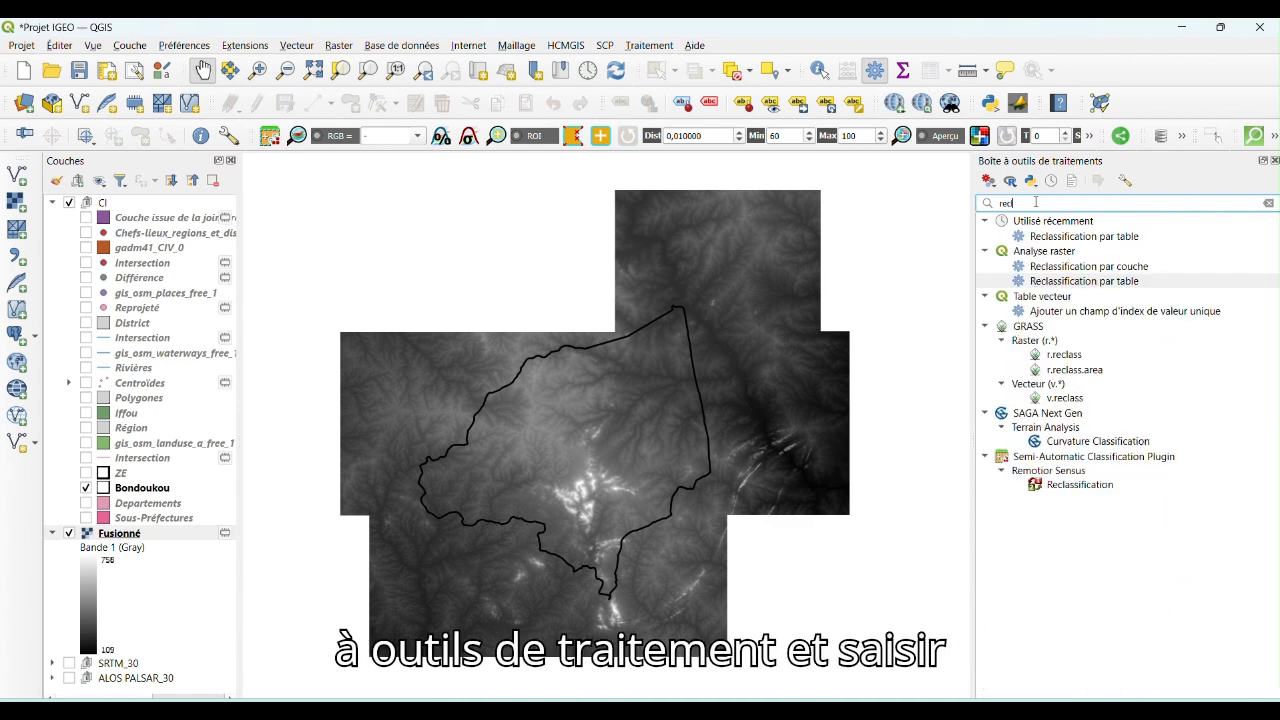
pyautogui.doubleClick(1110, 283)
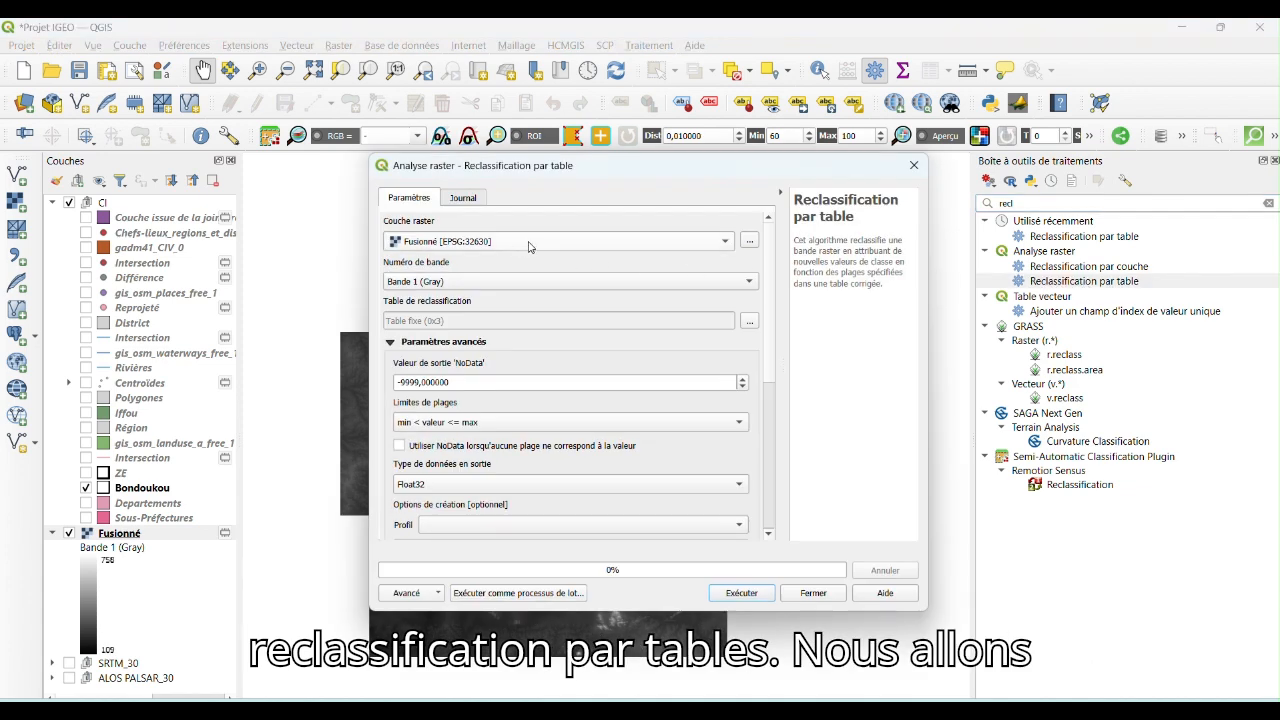
pyautogui.click(530, 242)
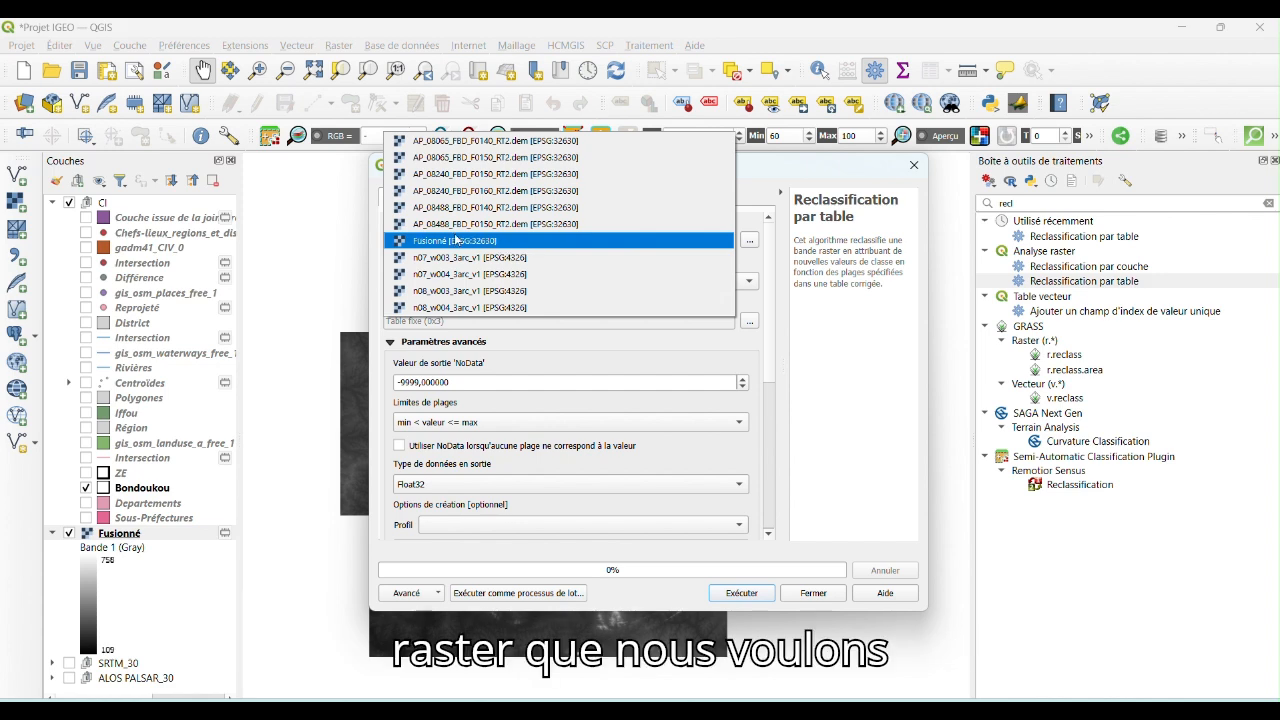
pyautogui.click(466, 241)
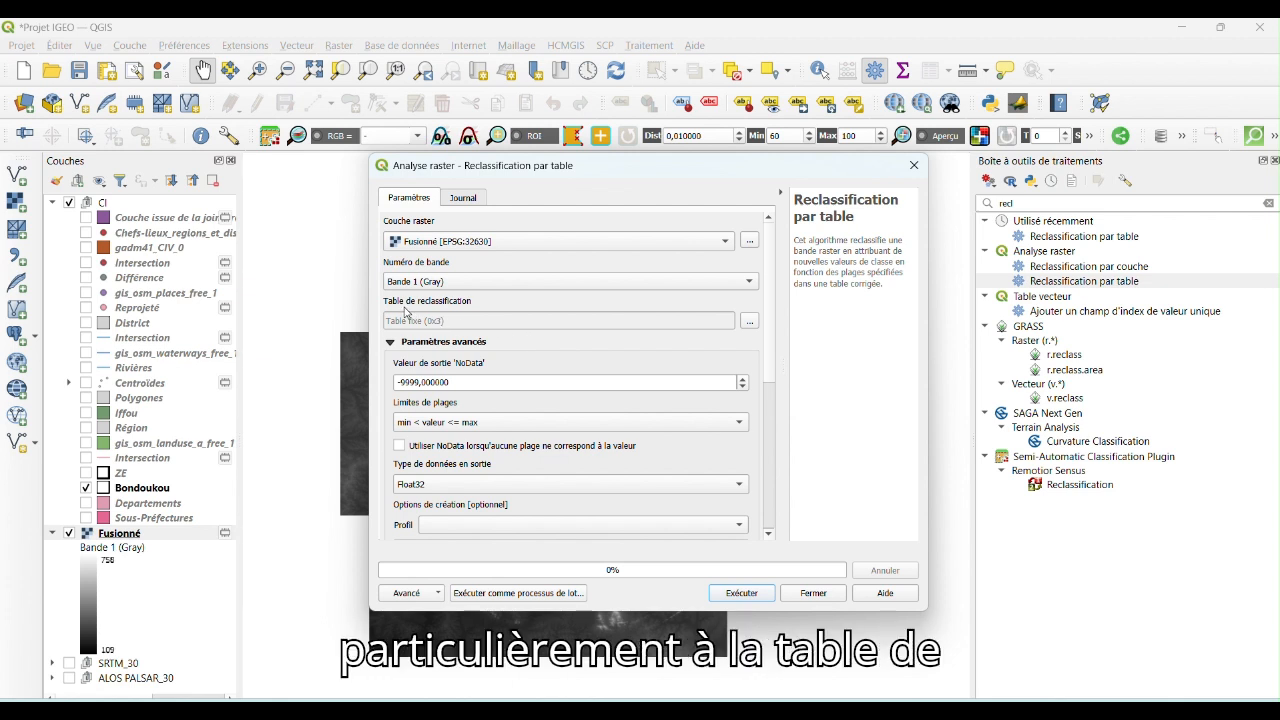
# Open the reclassification table for editing and add five empty rows.
pyautogui.click(747, 322)
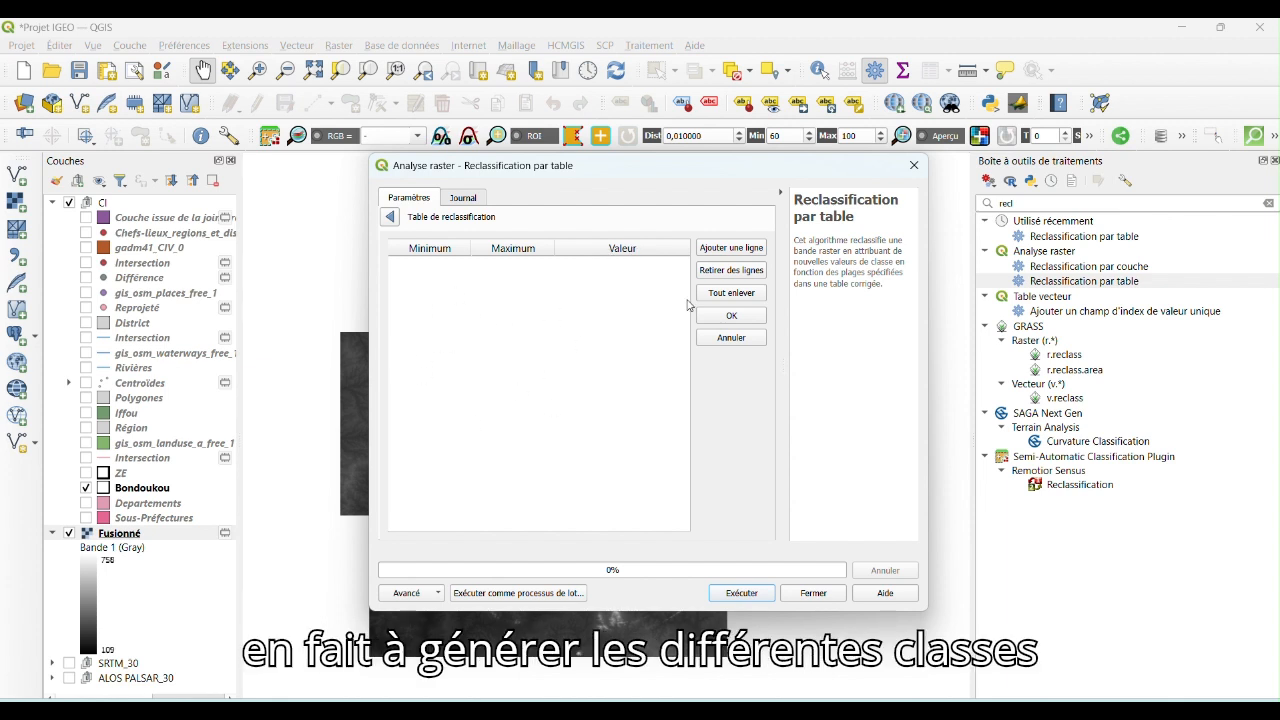
pyautogui.click(736, 252)
pyautogui.click(736, 252)
pyautogui.click(736, 252)
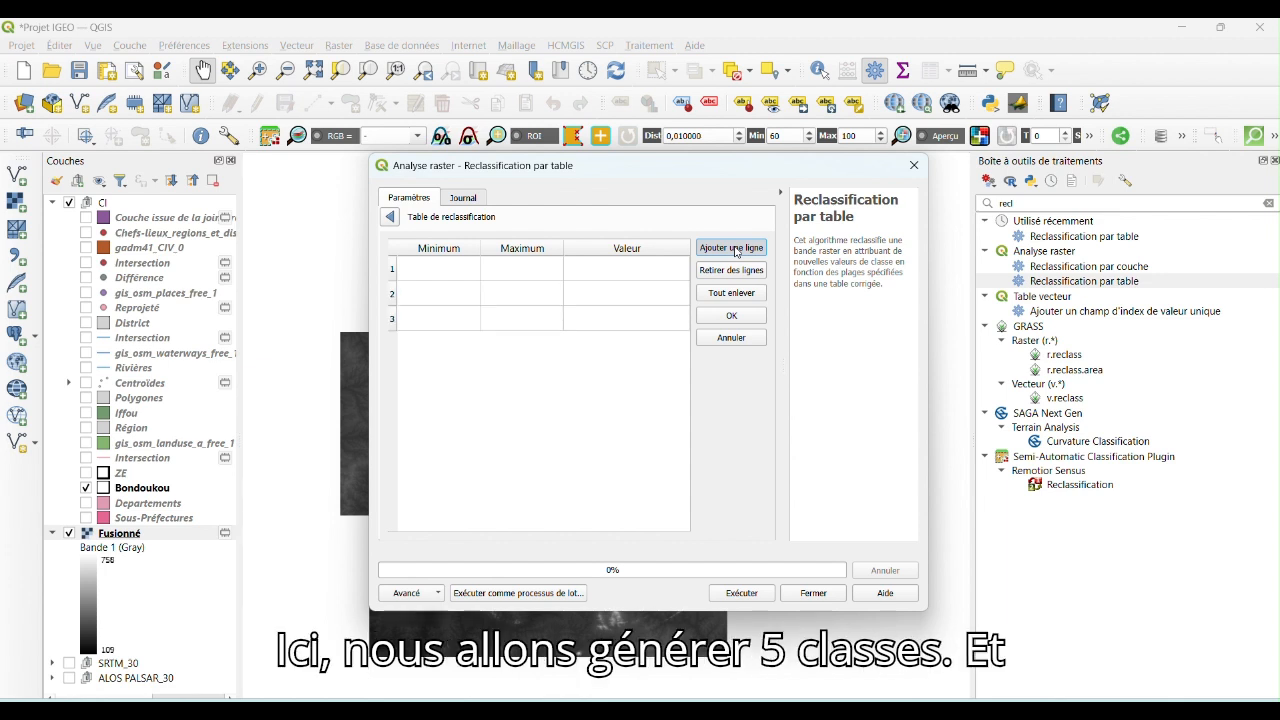
pyautogui.click(737, 252)
pyautogui.click(737, 252)
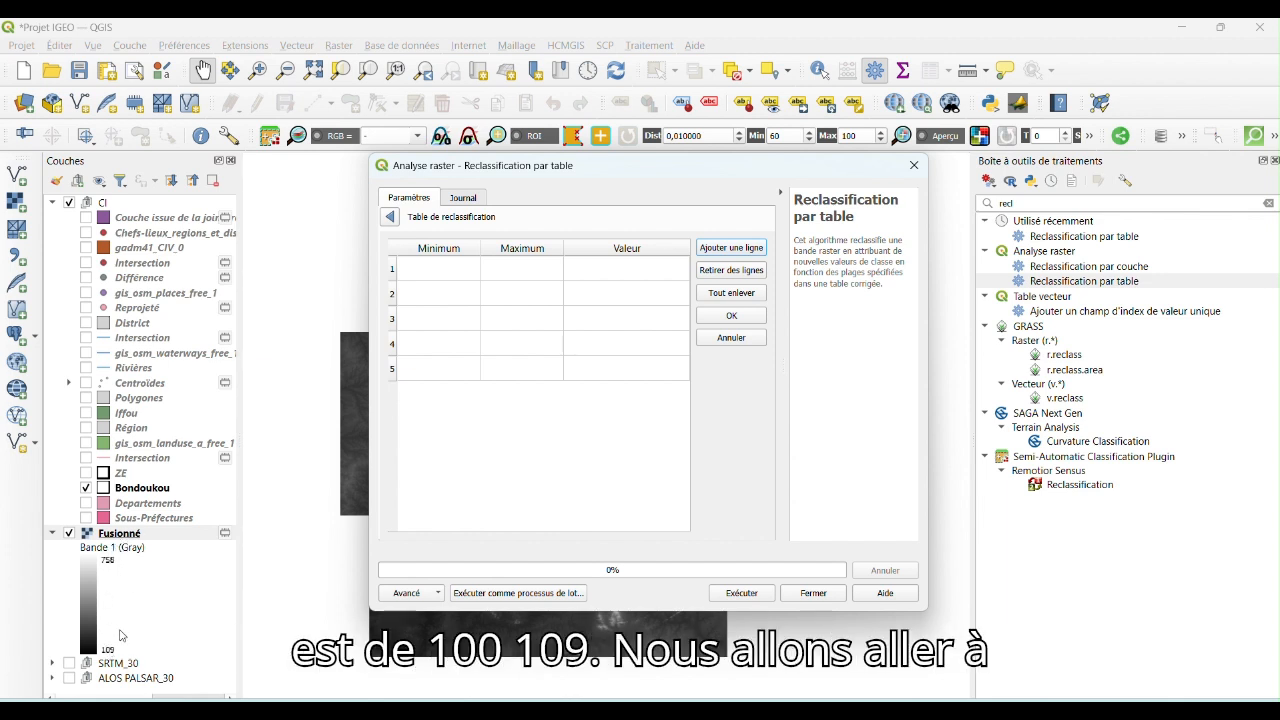
# Enter 108 as the minimum of row 1 and 758 as the maximum of row 5 in the reclassification table.
pyautogui.click(431, 275)
pyautogui.doubleClick(431, 275)
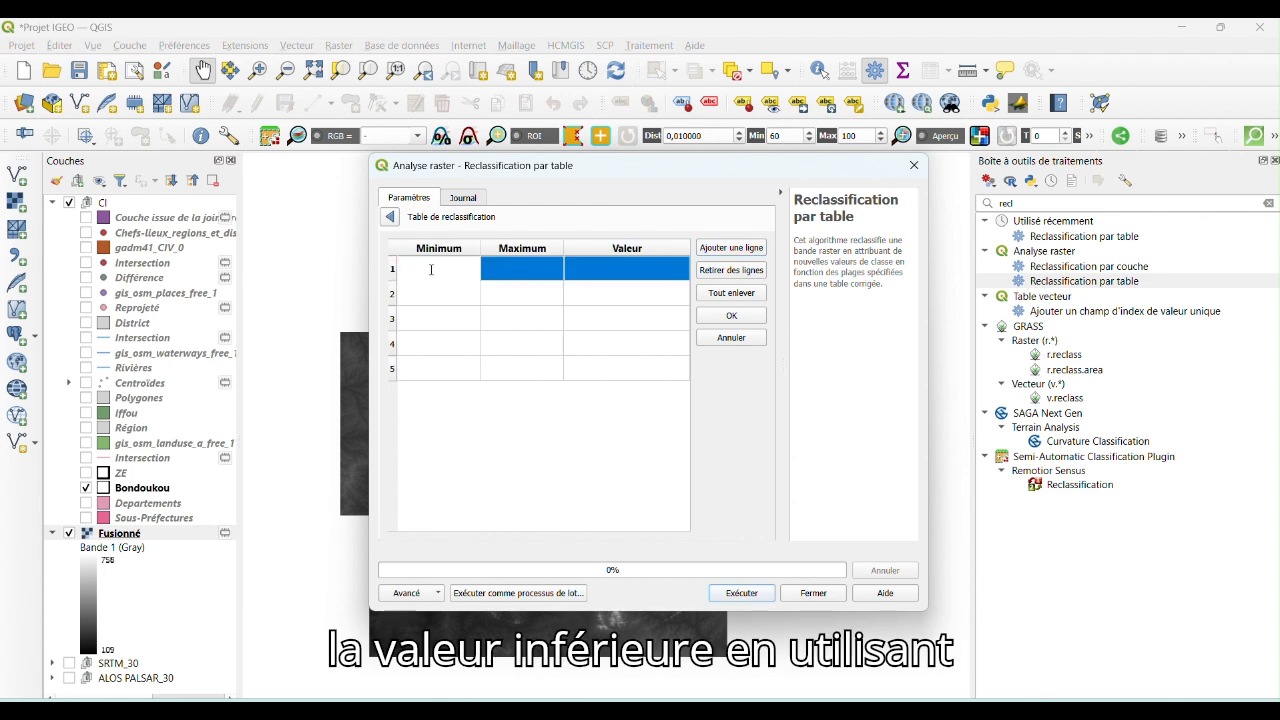
pyautogui.write('108')
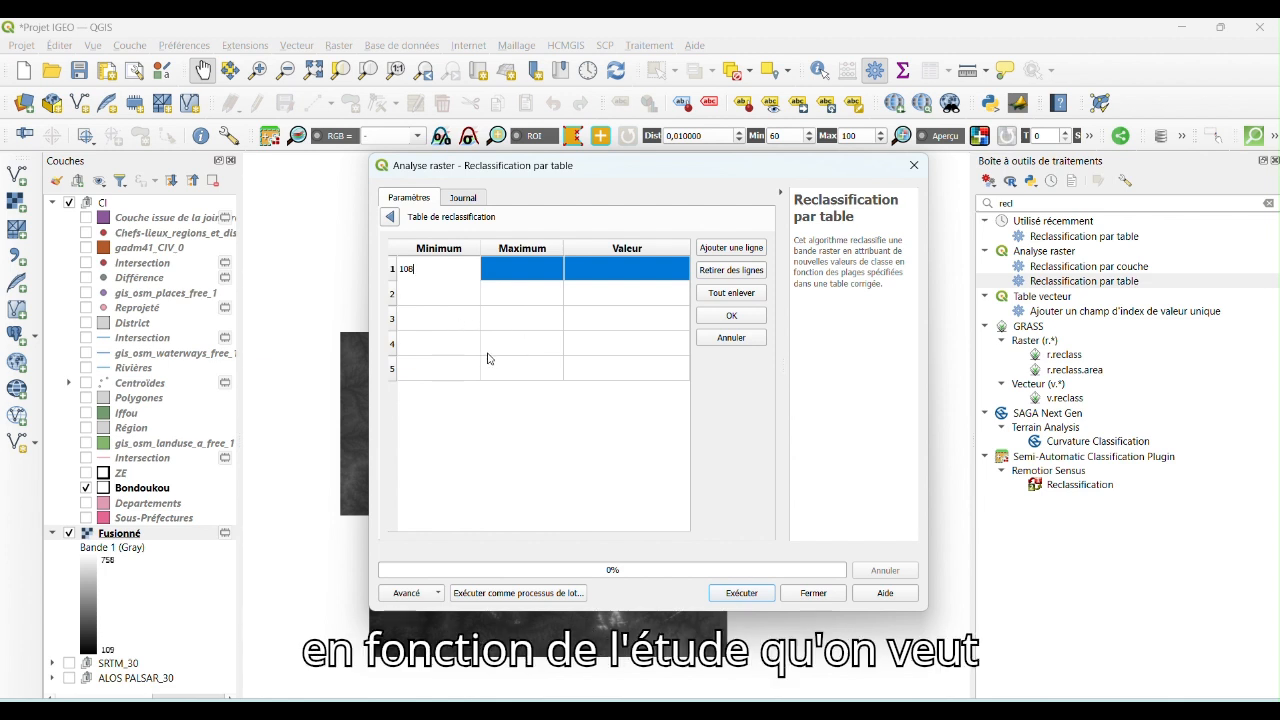
pyautogui.click(447, 304)
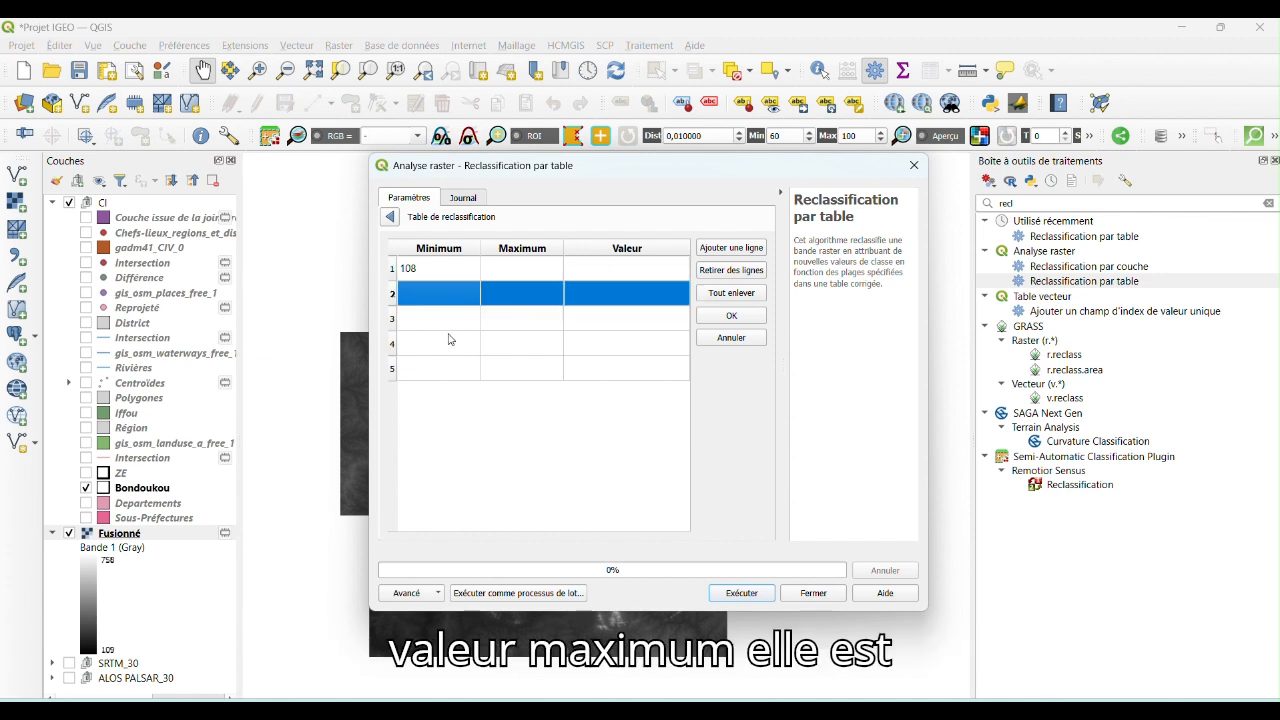
pyautogui.click(506, 370)
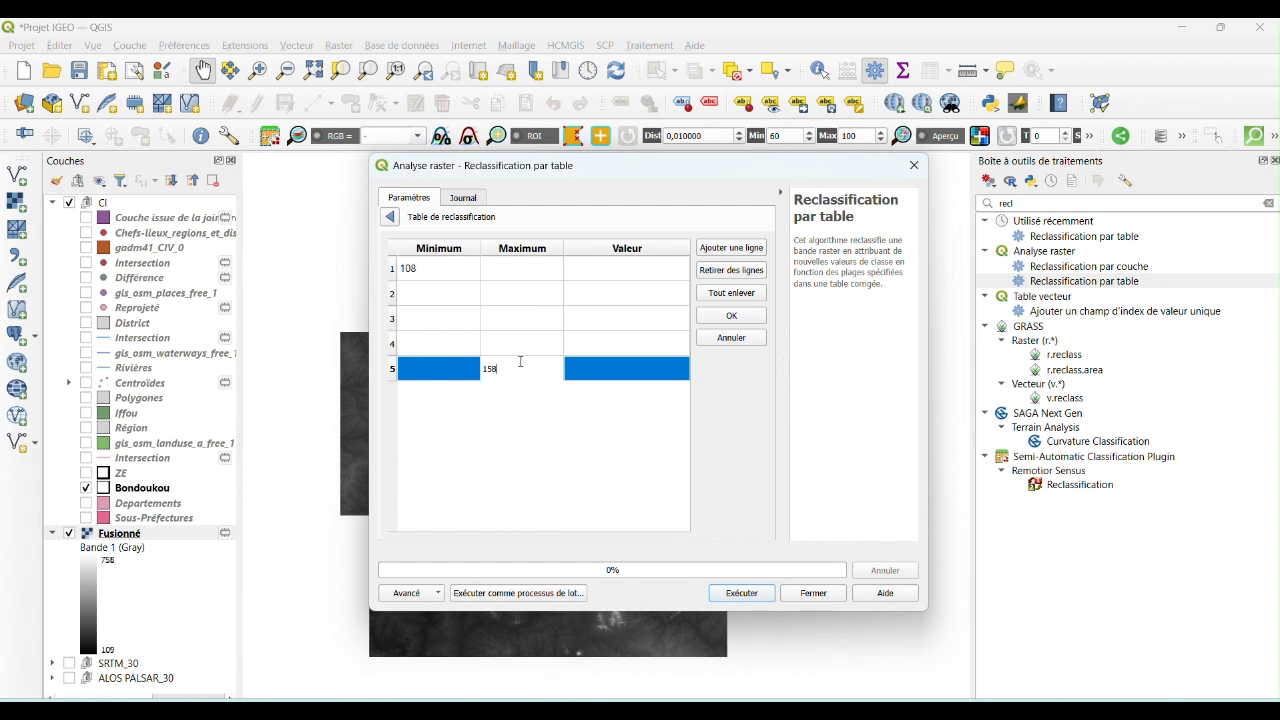
pyautogui.press('BackSpace')
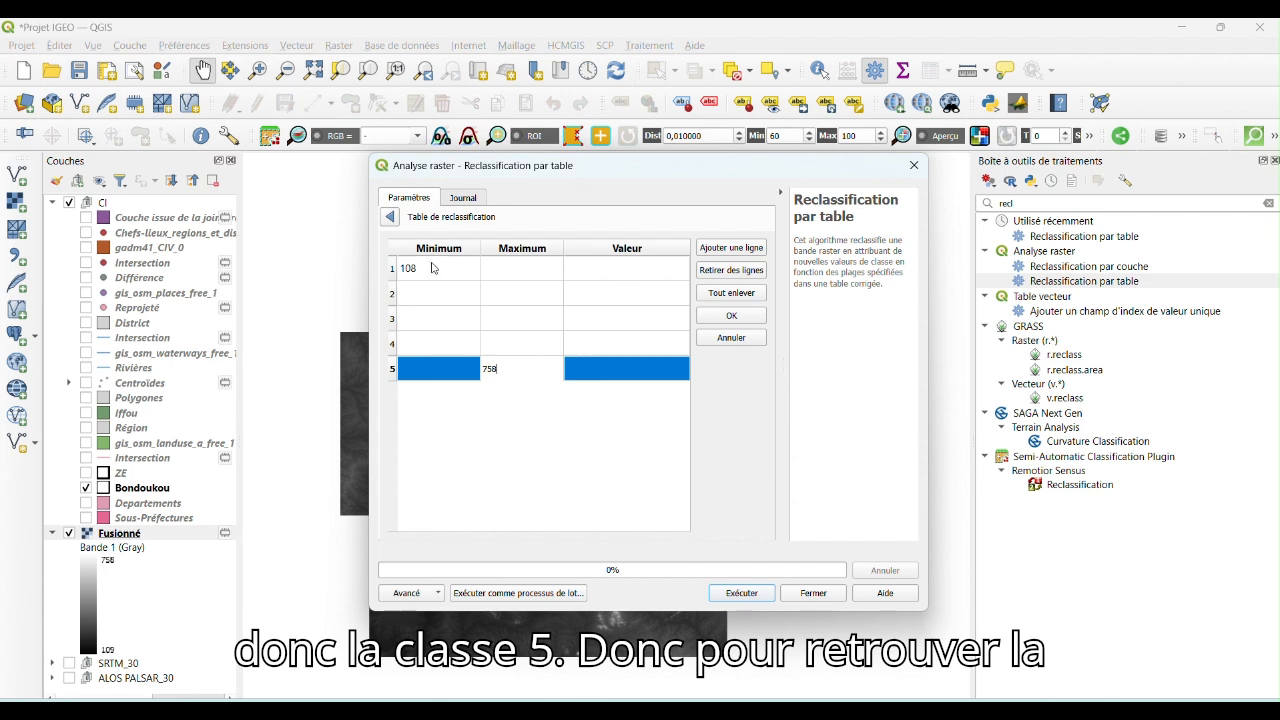
pyautogui.click(516, 268)
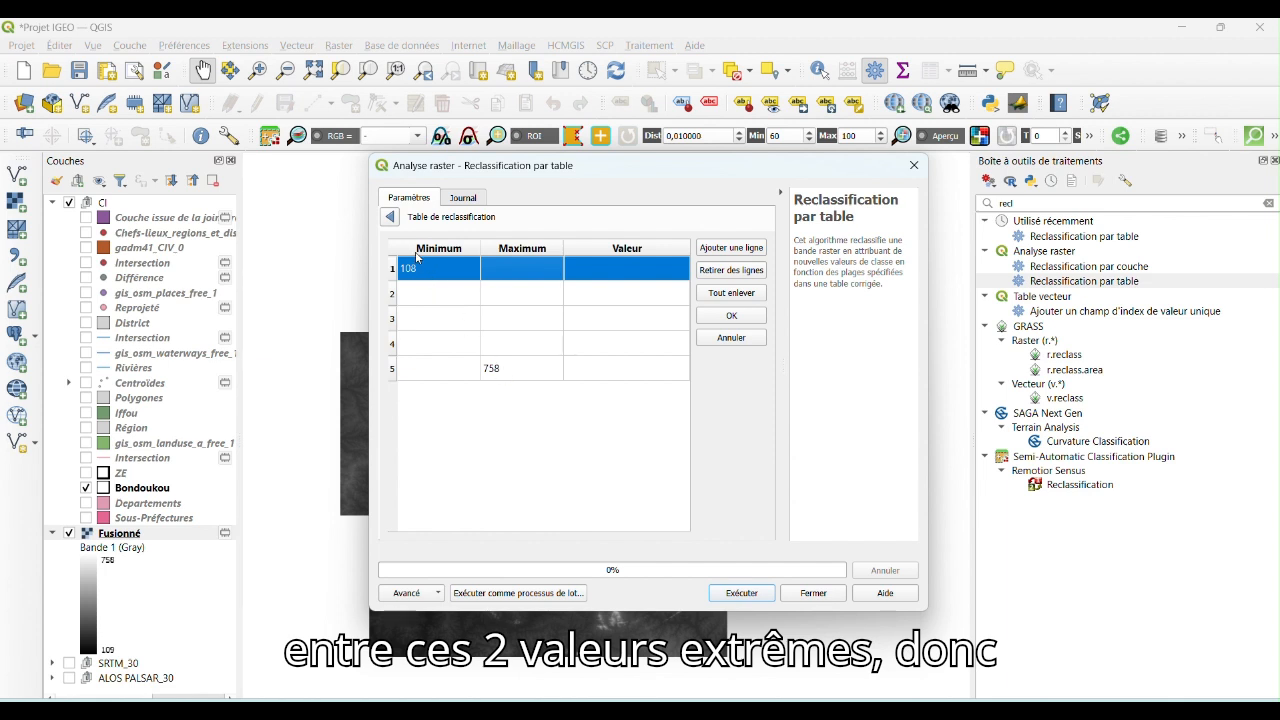
# Switch to the Calculator and work out the class interval by subtracting 108 from 758 and dividing the difference by 5.
pyautogui.hotkey('alt', 'Tab')
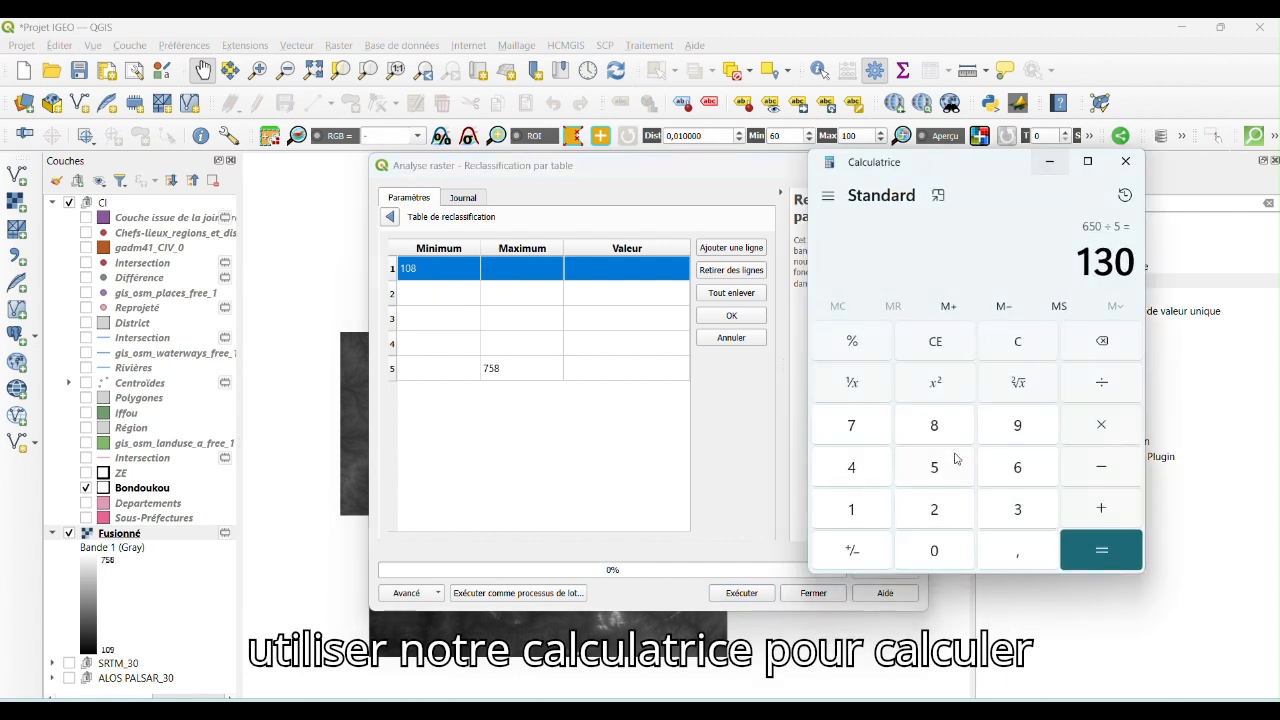
pyautogui.click(1017, 344)
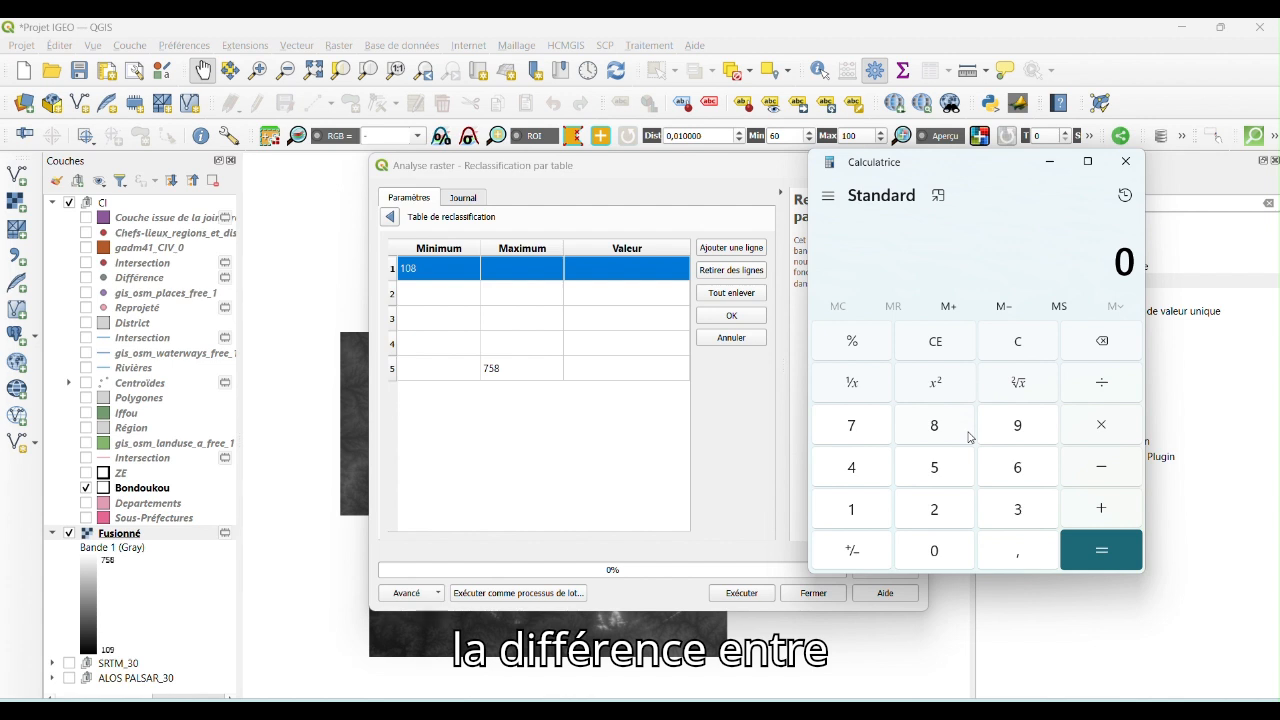
pyautogui.write('7')
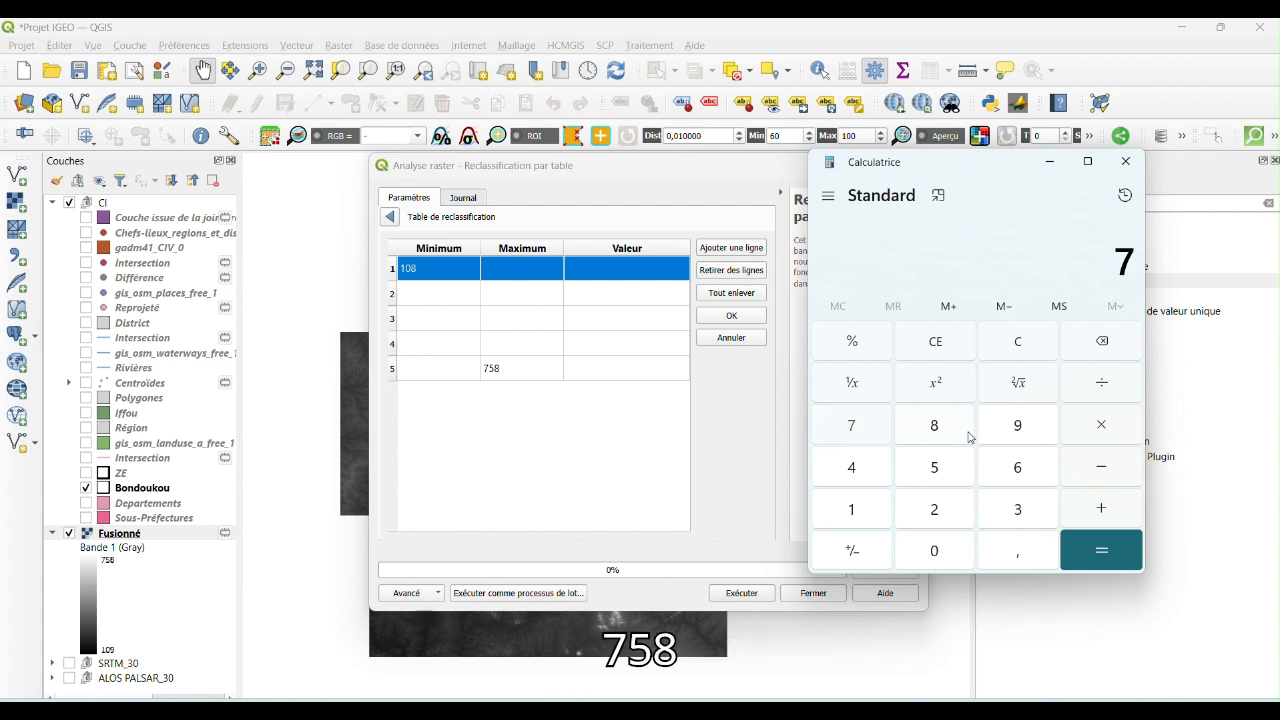
pyautogui.write('58 - 108')
pyautogui.press('Return')
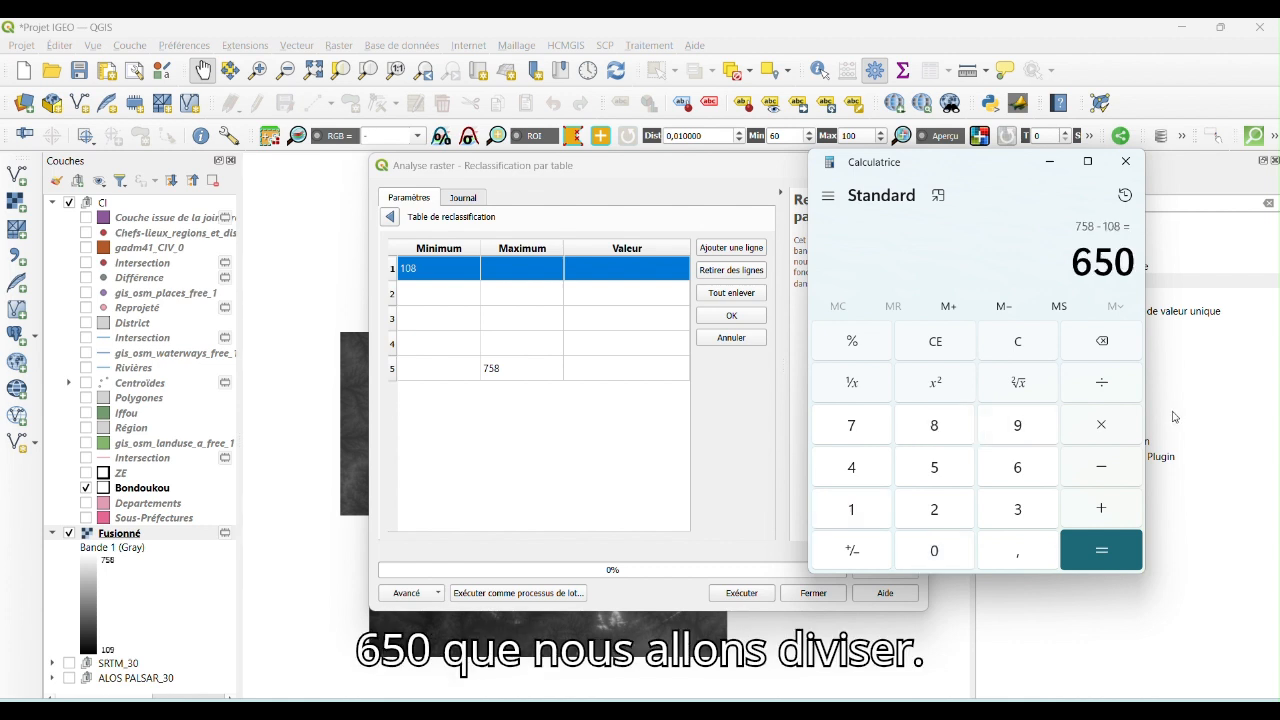
pyautogui.click(1101, 386)
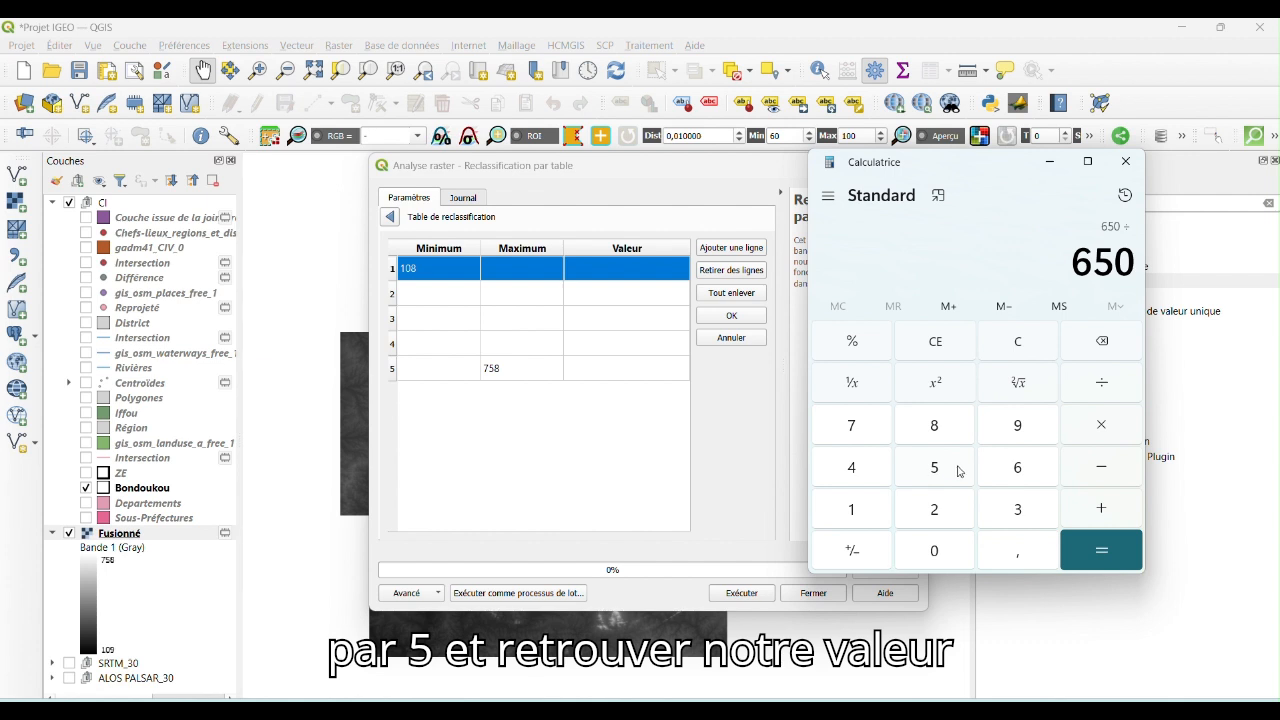
pyautogui.click(945, 469)
pyautogui.click(1086, 549)
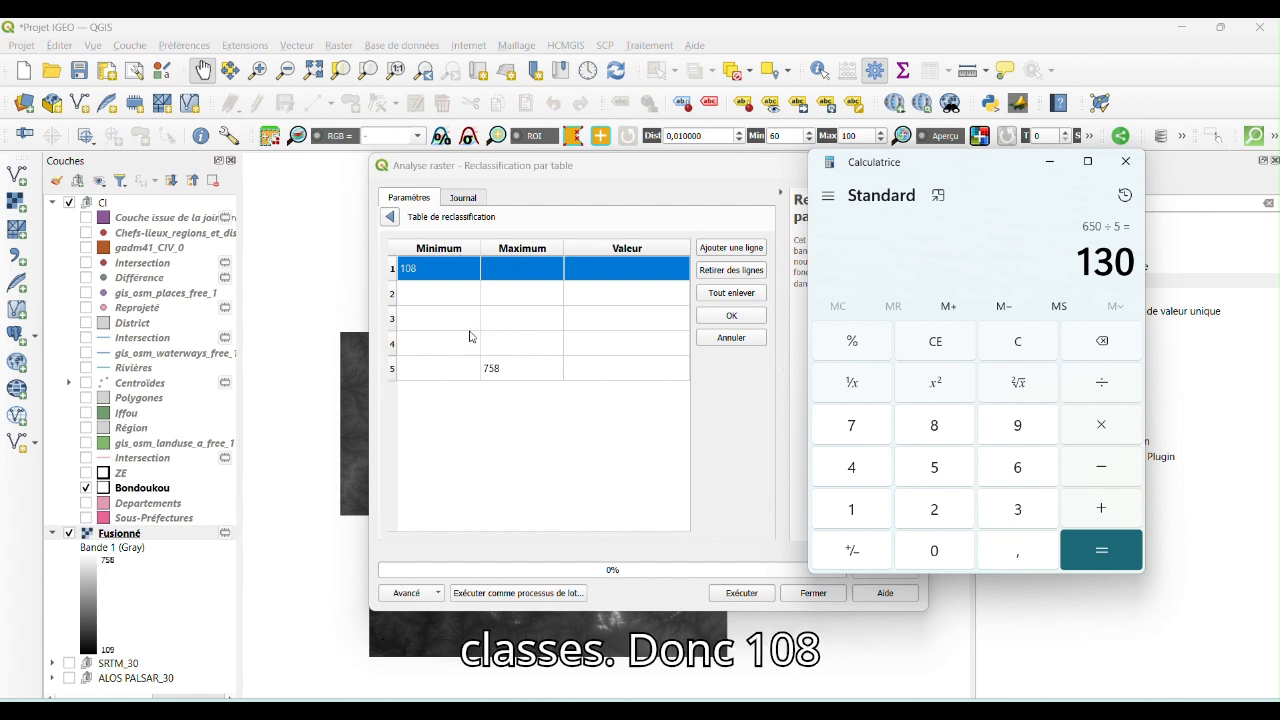
# Back in the QGIS reclassification table, enter 238 as the maximum of row 1 and as the minimum of row 2.
pyautogui.click(519, 270)
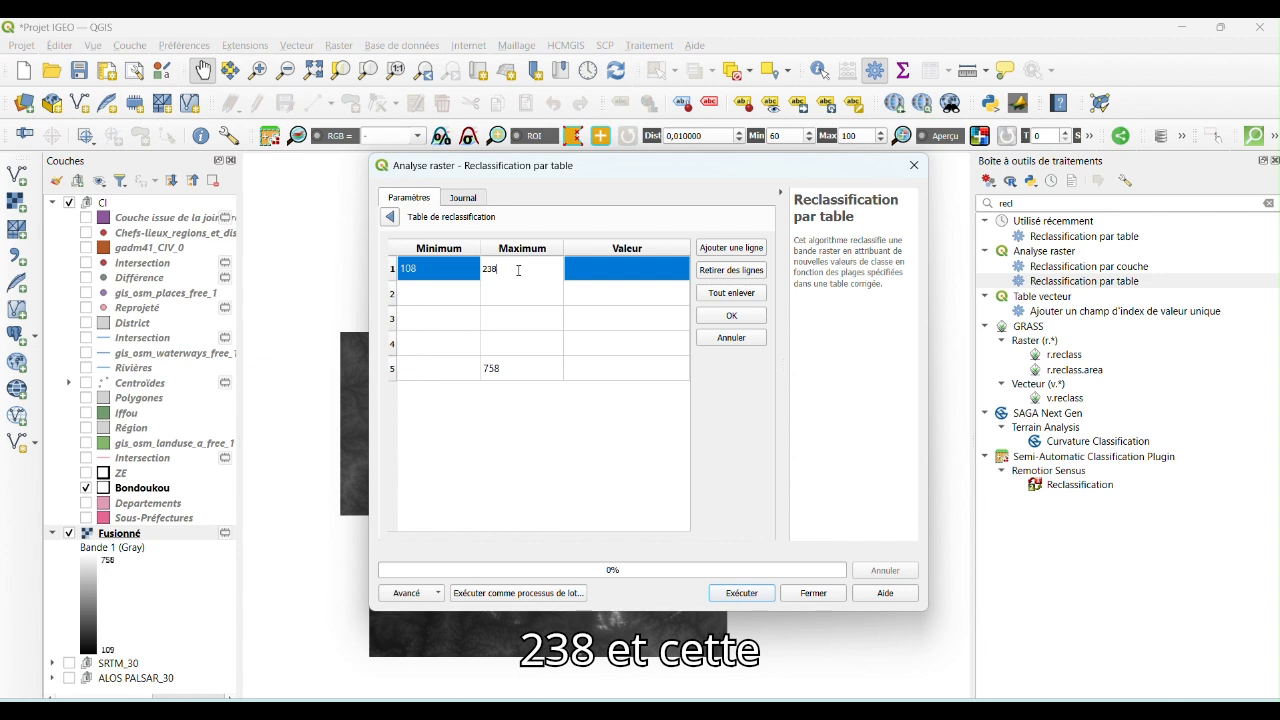
pyautogui.moveTo(516, 271); pyautogui.dragTo(466, 276)
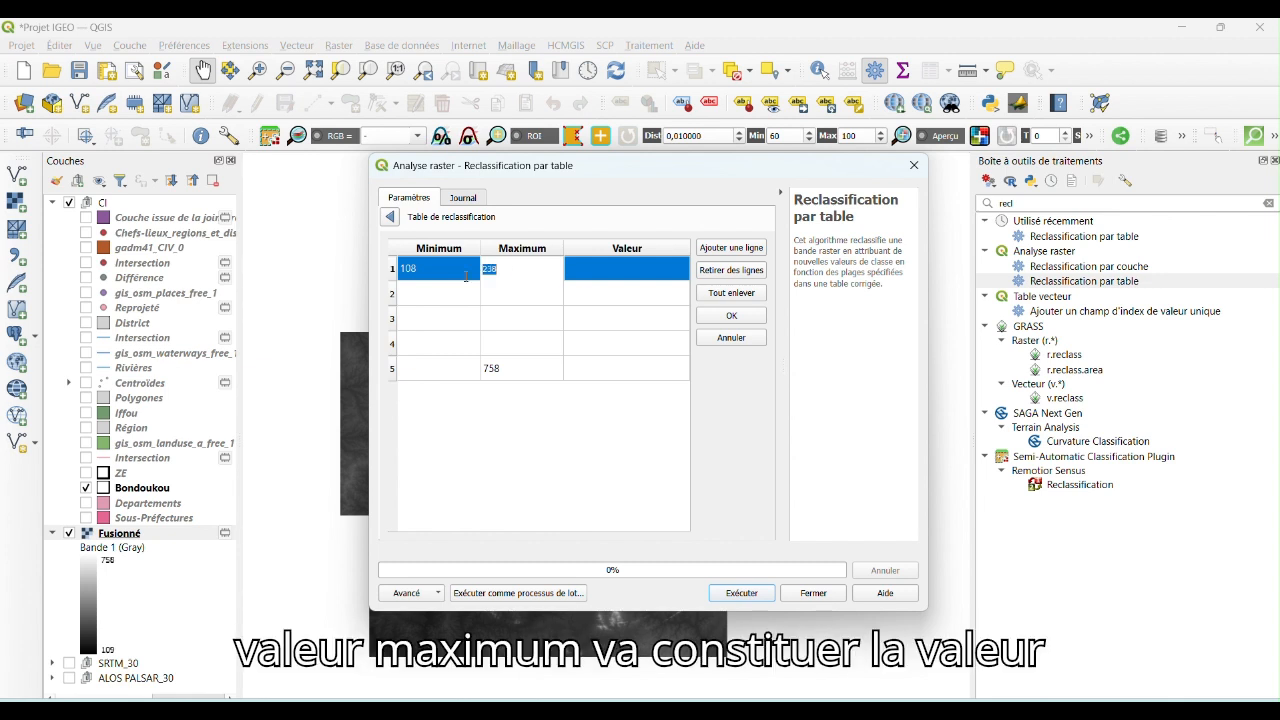
pyautogui.doubleClick(441, 293)
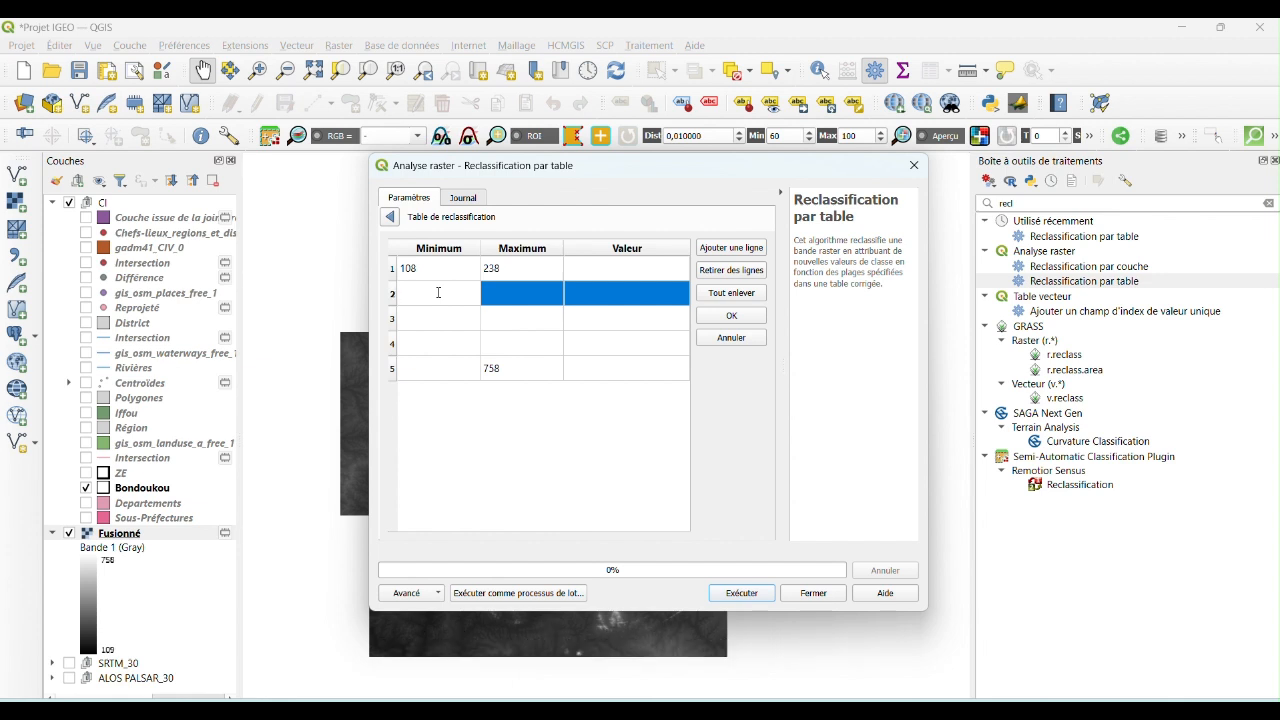
pyautogui.write('238')
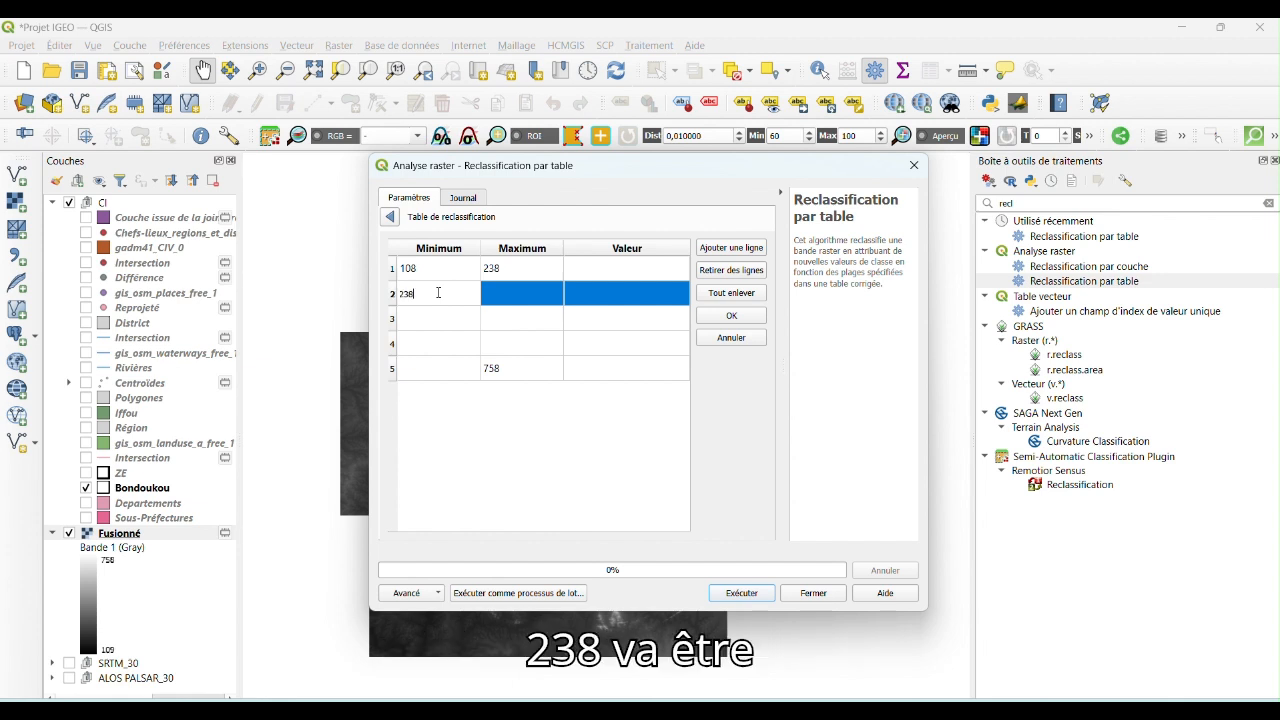
# Enter 368 as the maximum of row 2 and copy it into the minimum of row 3.
pyautogui.doubleClick(504, 294)
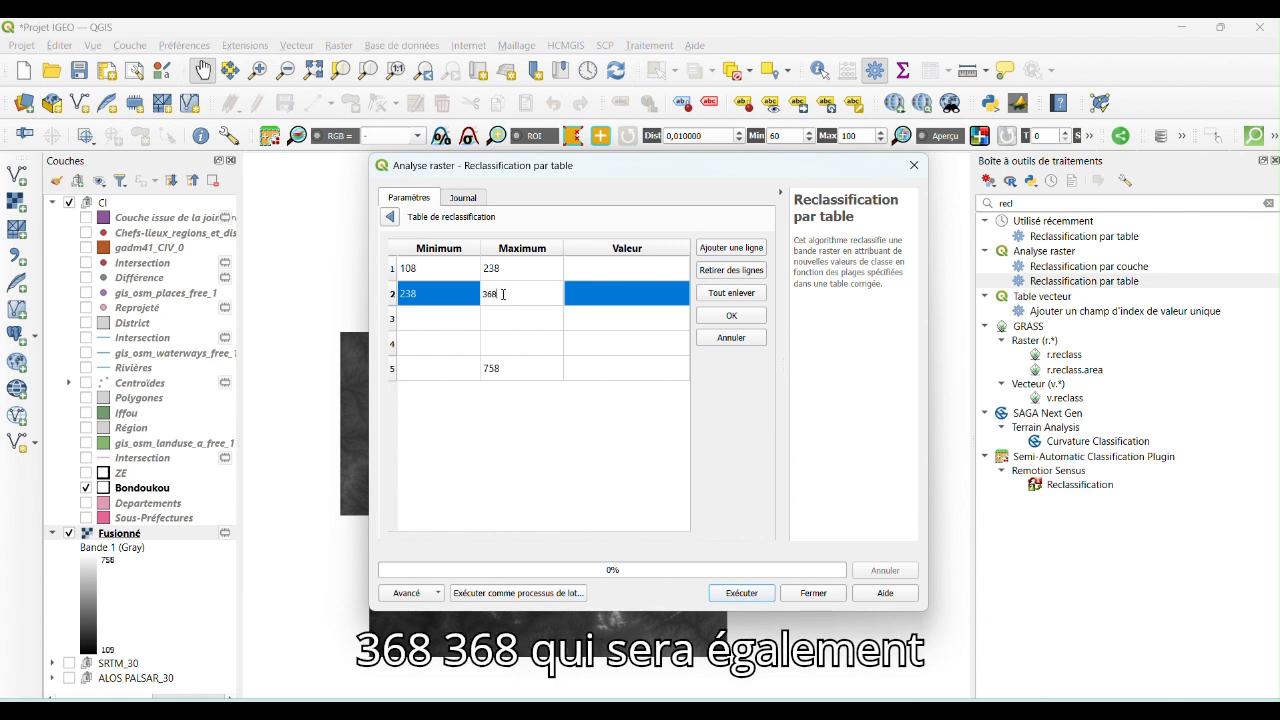
pyautogui.doubleClick(487, 298)
pyautogui.hotkey('ctrl', 'c')
pyautogui.click(428, 319)
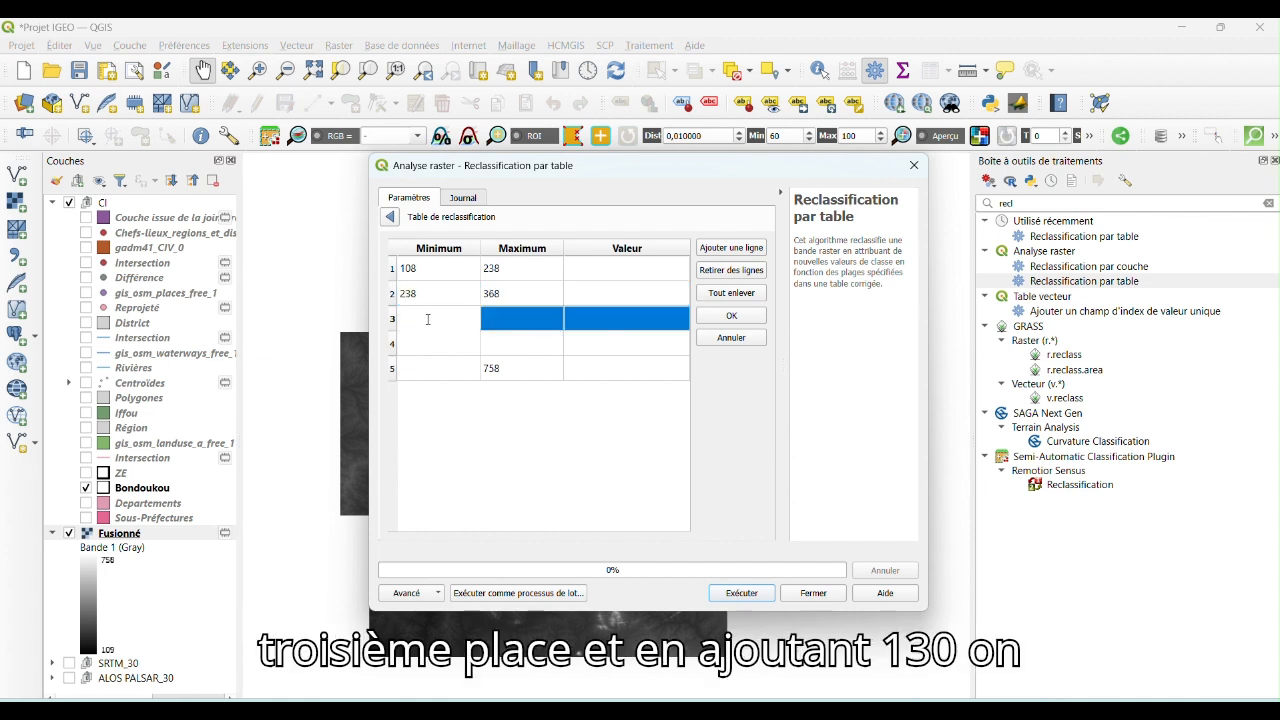
pyautogui.hotkey('ctrl', 'v')
# Enter 498 as the maximum of row 3 and copy it into the minimum of row 4.
pyautogui.doubleClick(502, 321)
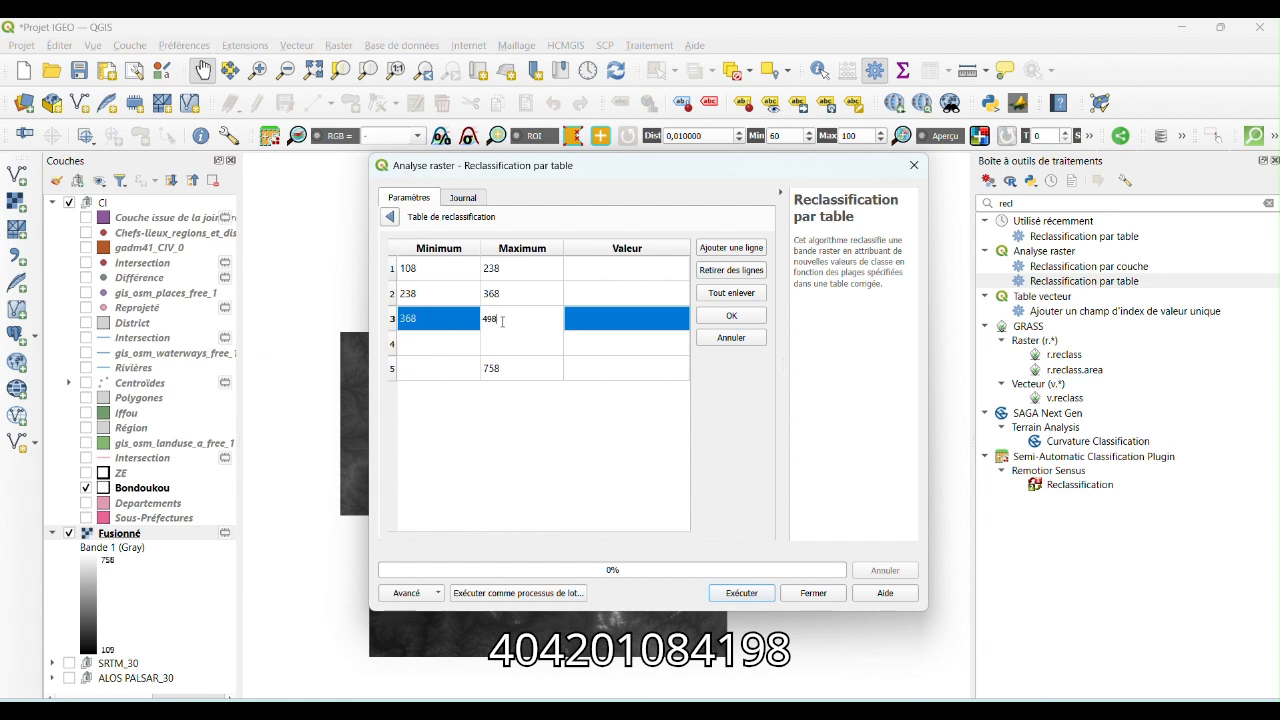
pyautogui.moveTo(502, 321); pyautogui.dragTo(461, 323)
pyautogui.hotkey('ctrl', 'c')
pyautogui.click(440, 350)
pyautogui.doubleClick(428, 355)
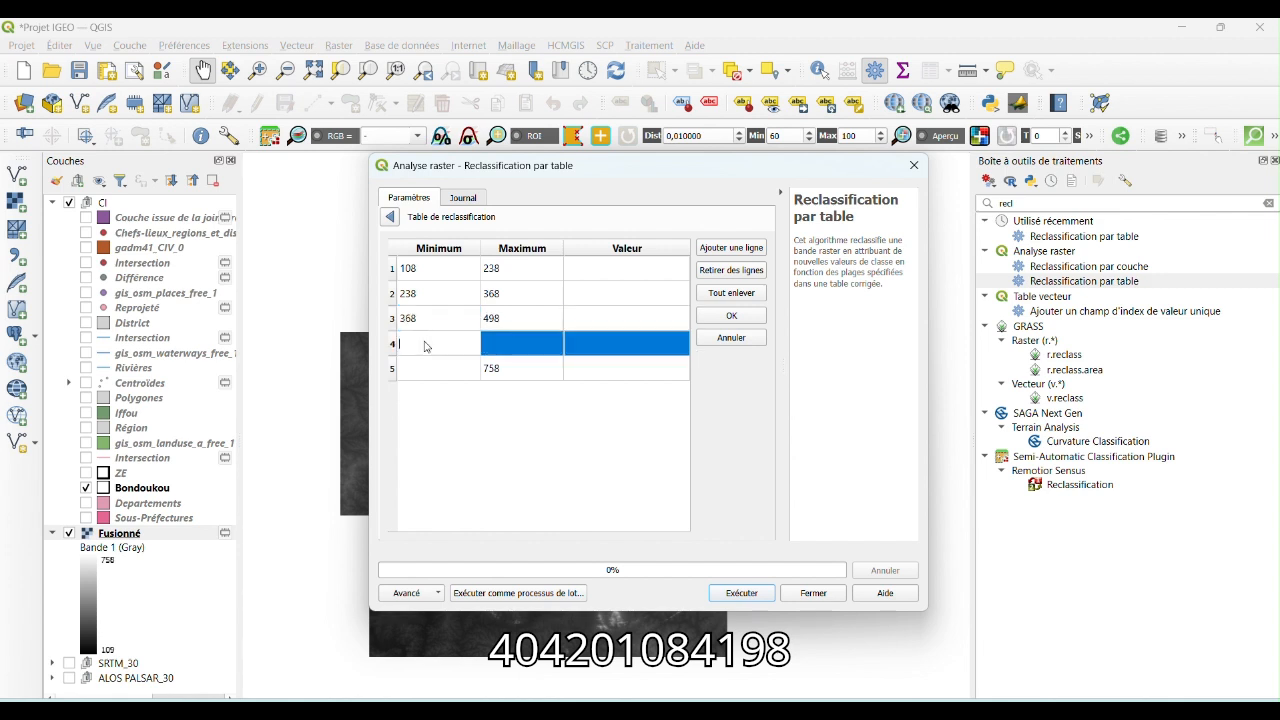
pyautogui.hotkey('ctrl', 'v')
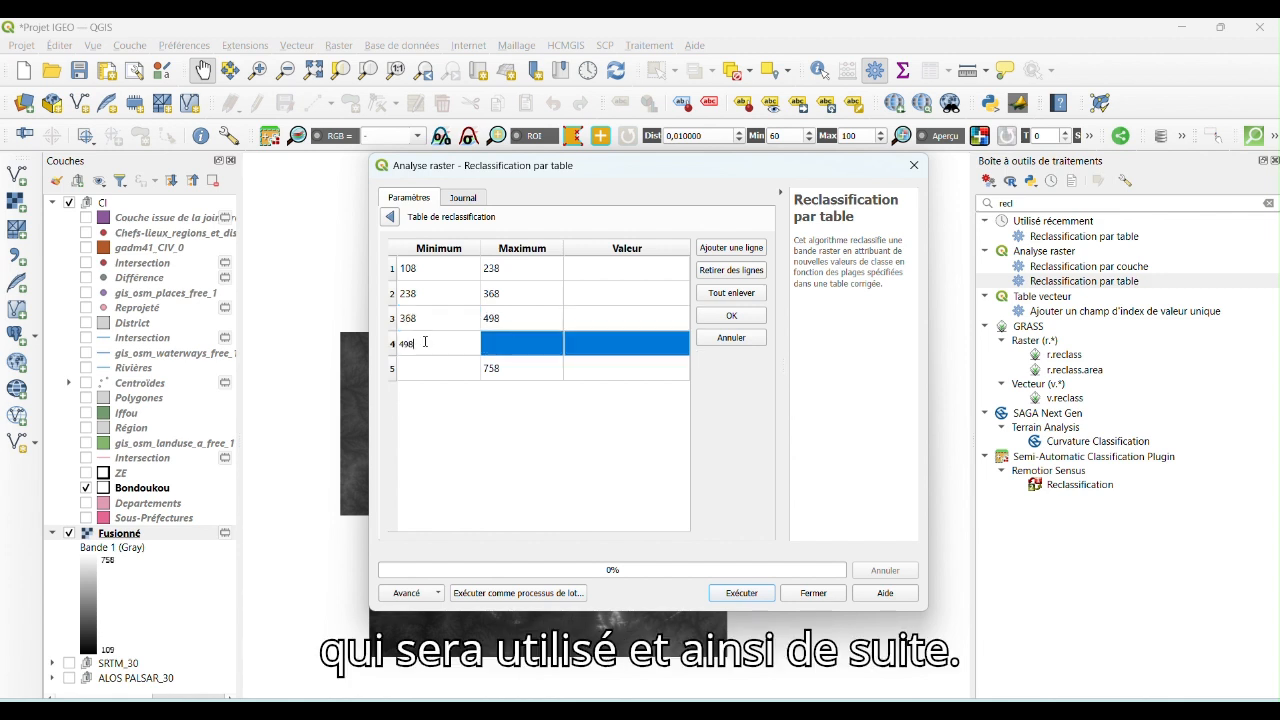
# Enter 628 as the maximum of row 4 and as the minimum of row 5.
pyautogui.doubleClick(507, 340)
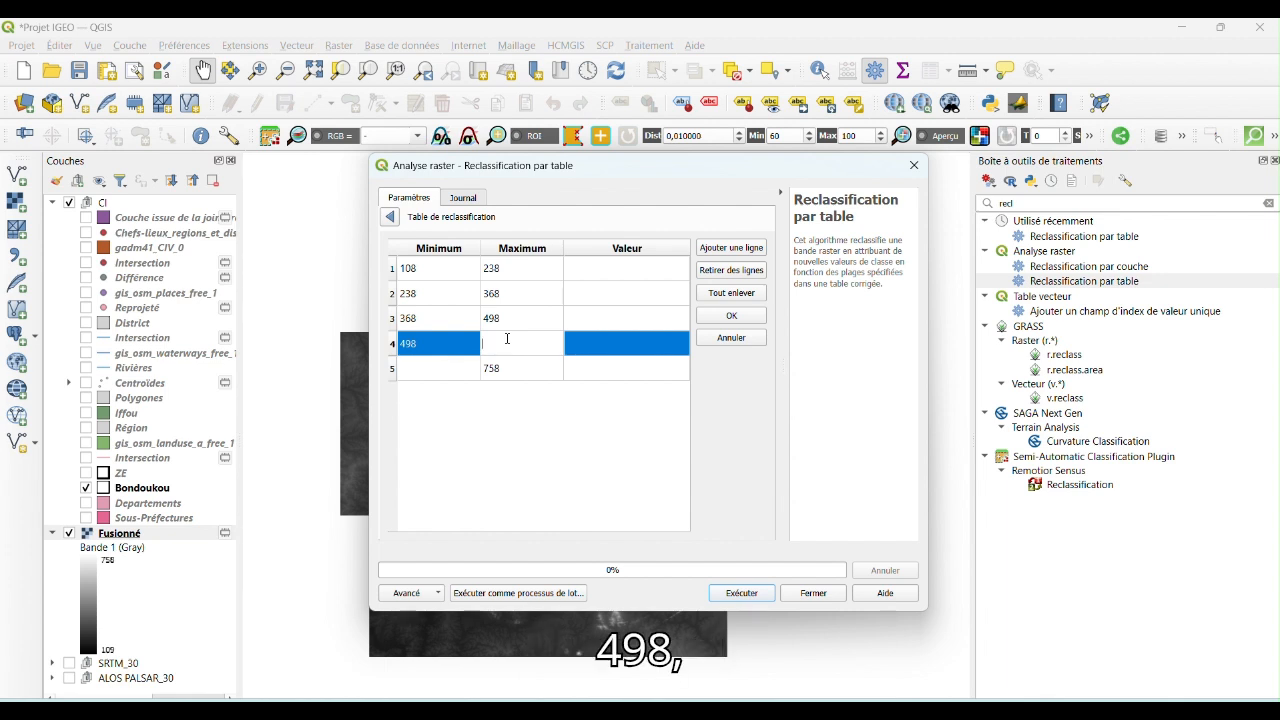
pyautogui.write('628')
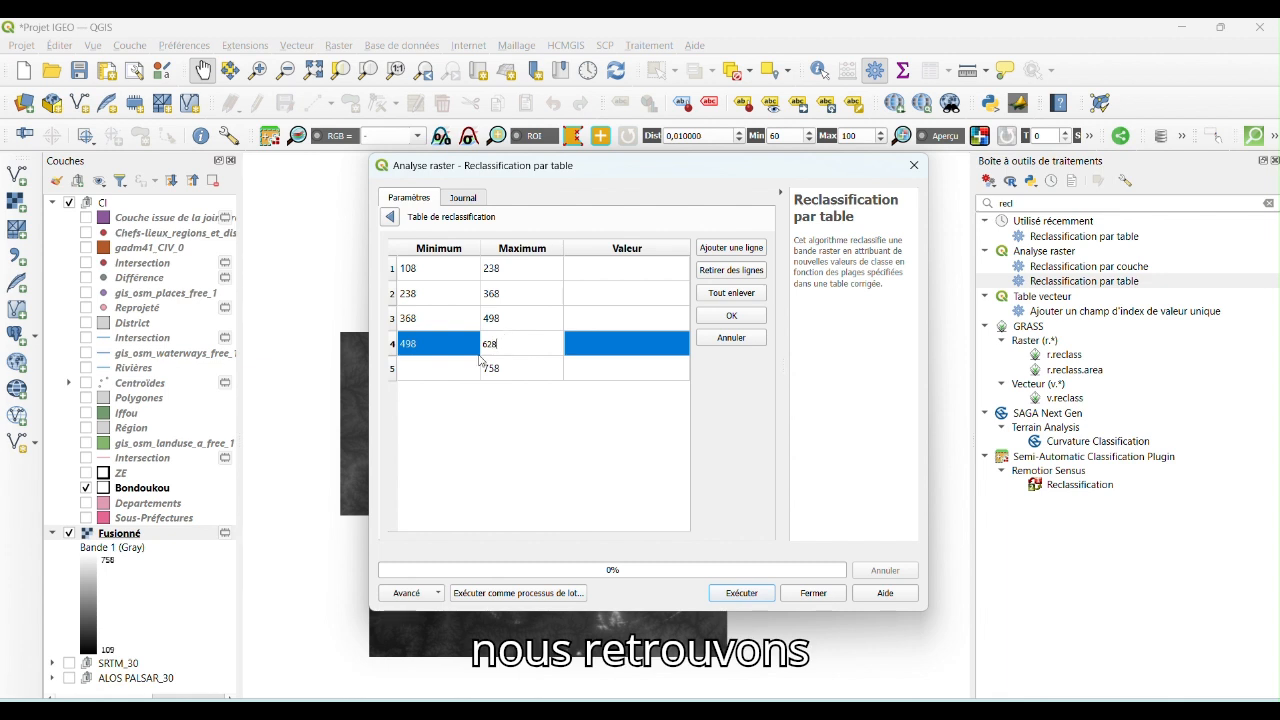
pyautogui.doubleClick(420, 366)
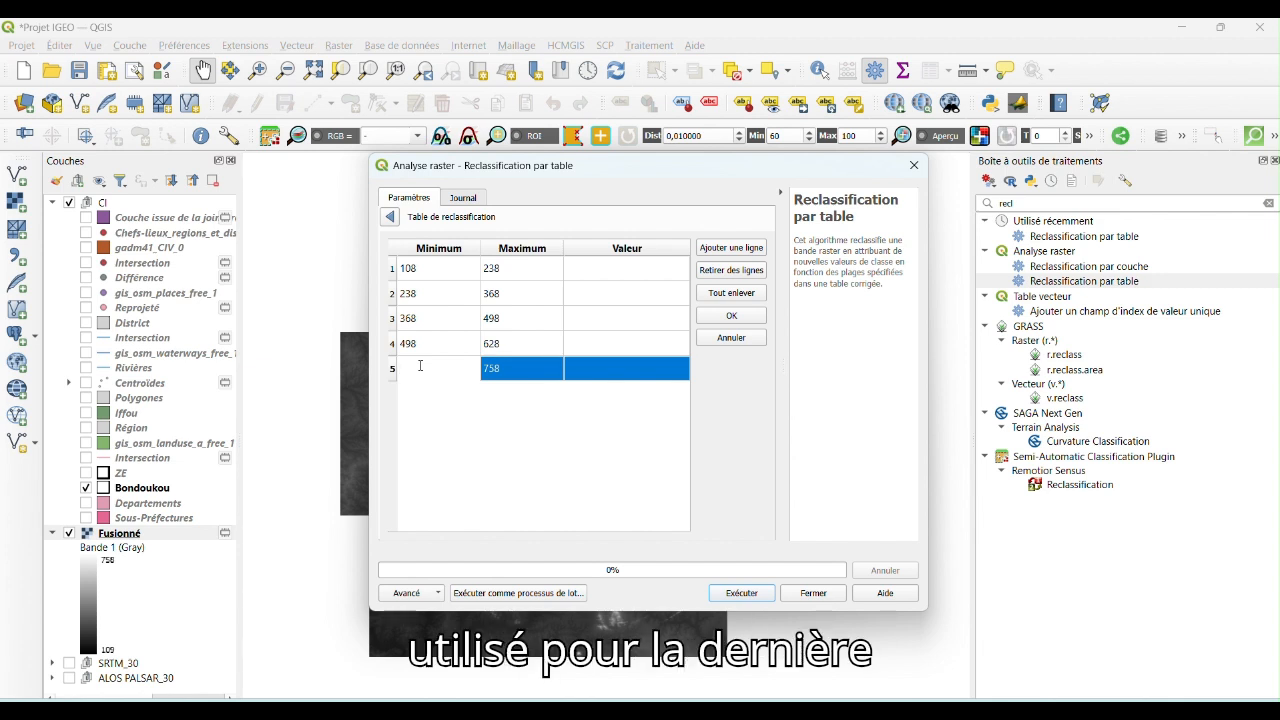
pyautogui.write('628')
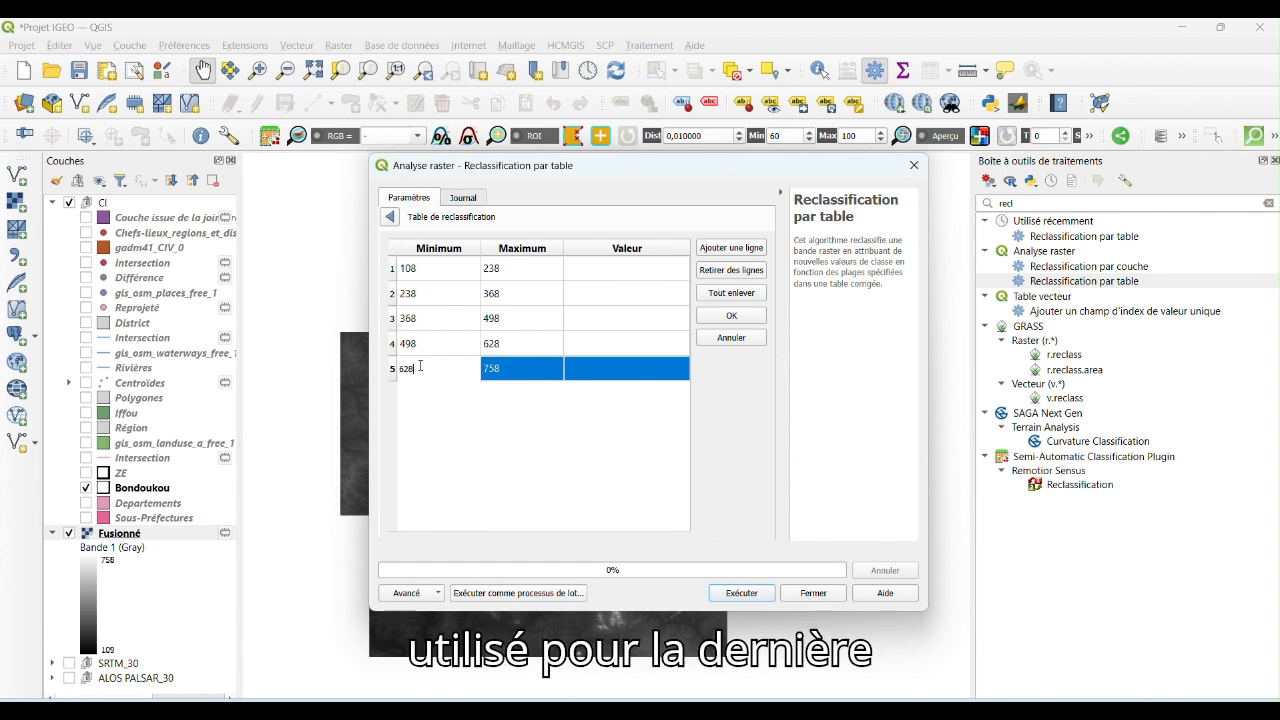
# Change the minimum of row 2 to 238.01 and the minimum of row 3 to 368.01 in the reclassification table.
pyautogui.doubleClick(426, 293)
pyautogui.click(433, 295)
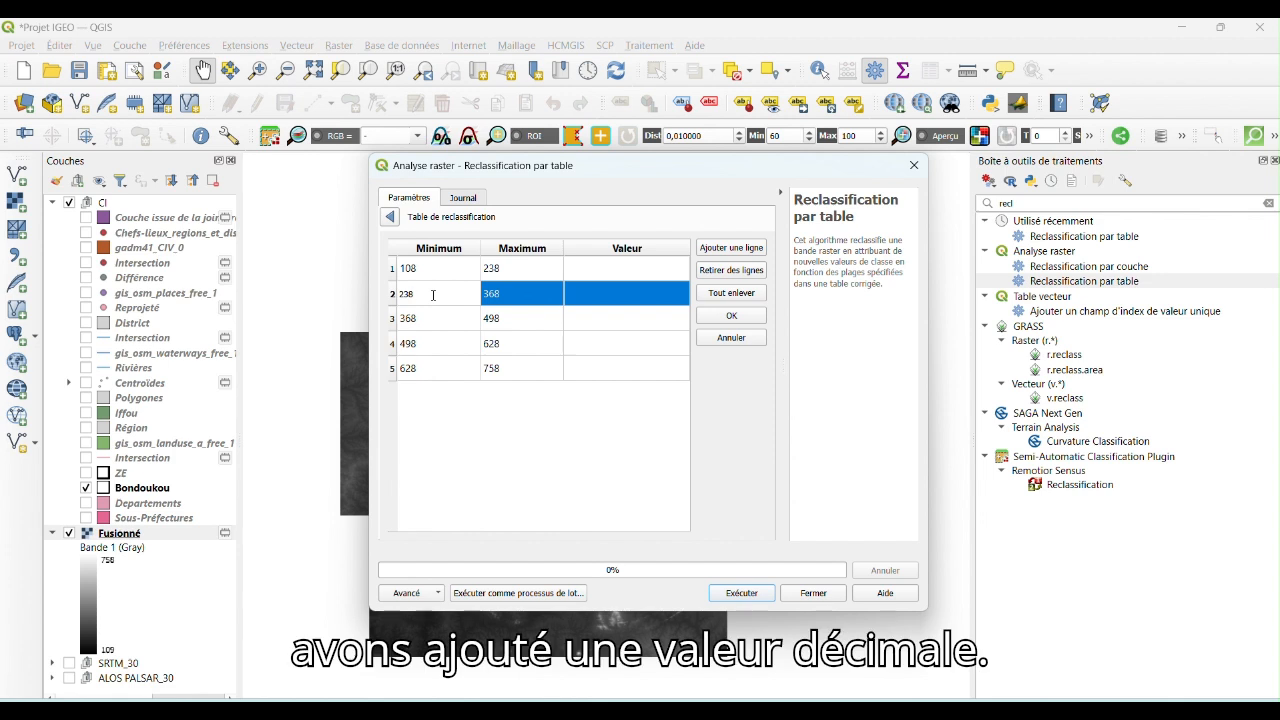
pyautogui.write('.01')
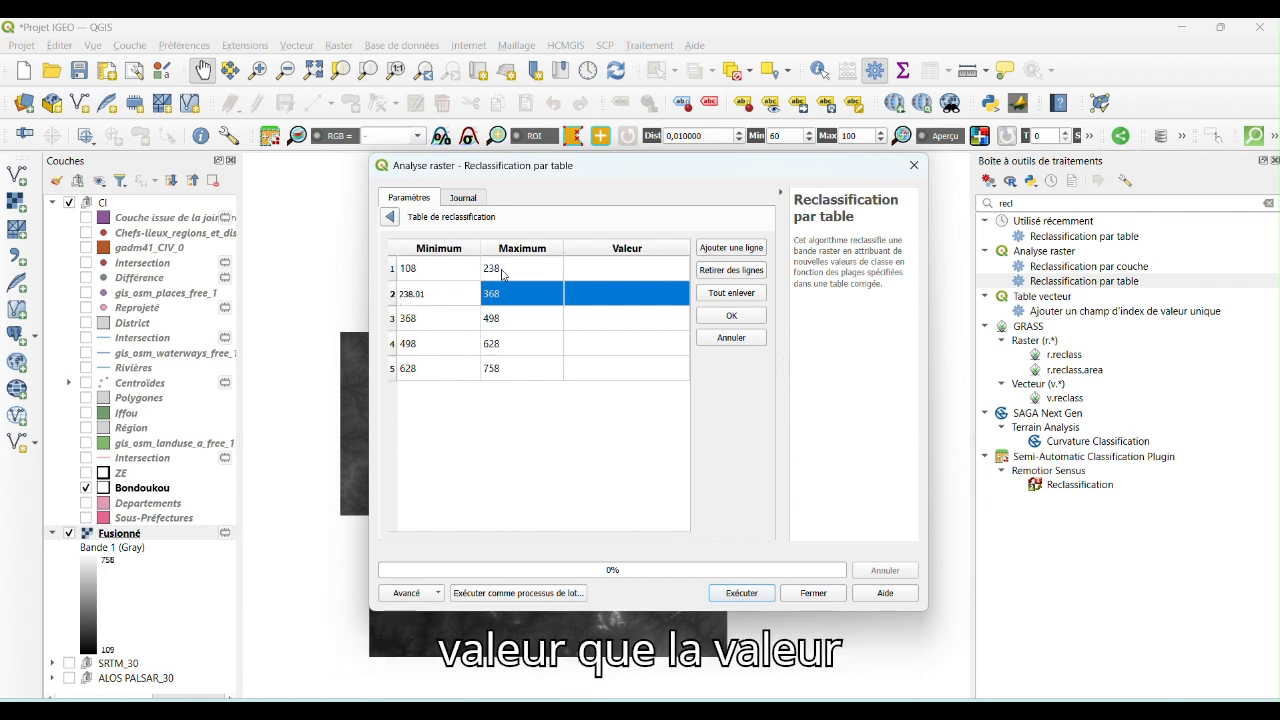
pyautogui.doubleClick(437, 318)
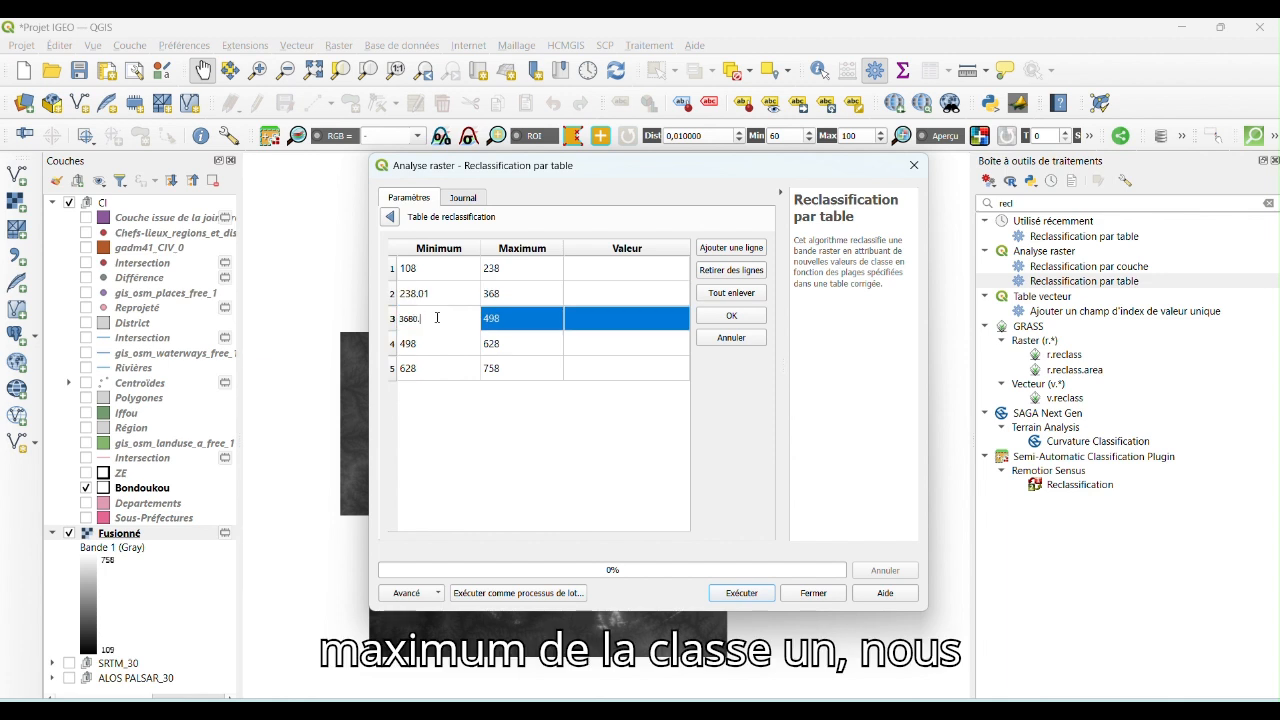
pyautogui.press('BackSpace')
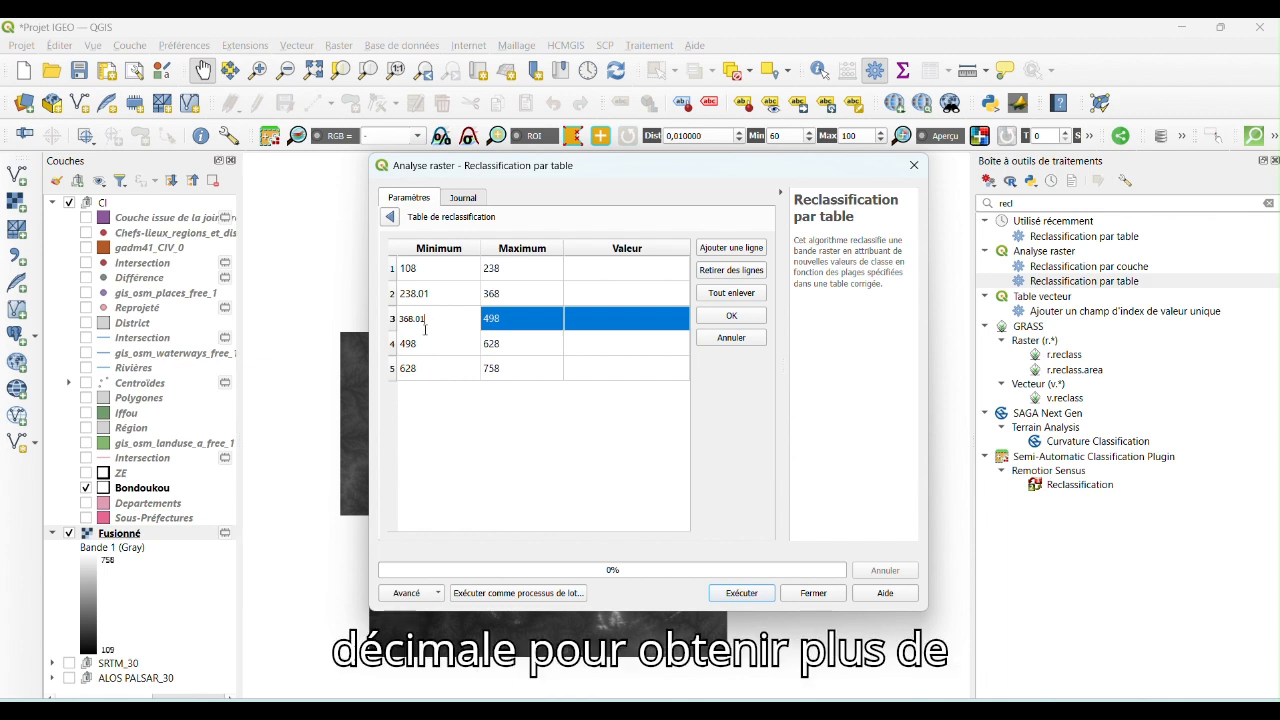
# Change the minimum of row 4 to 498.01 and the minimum of row 5 to 628.01.
pyautogui.doubleClick(436, 345)
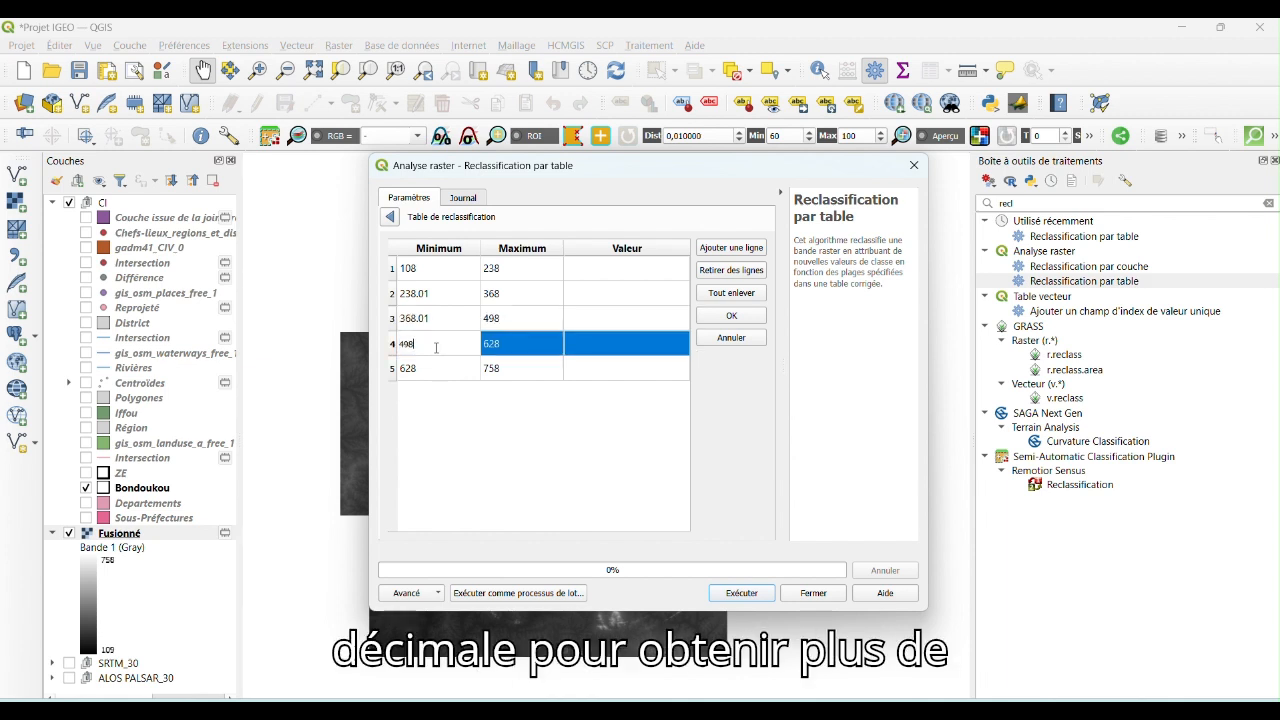
pyautogui.write('.01')
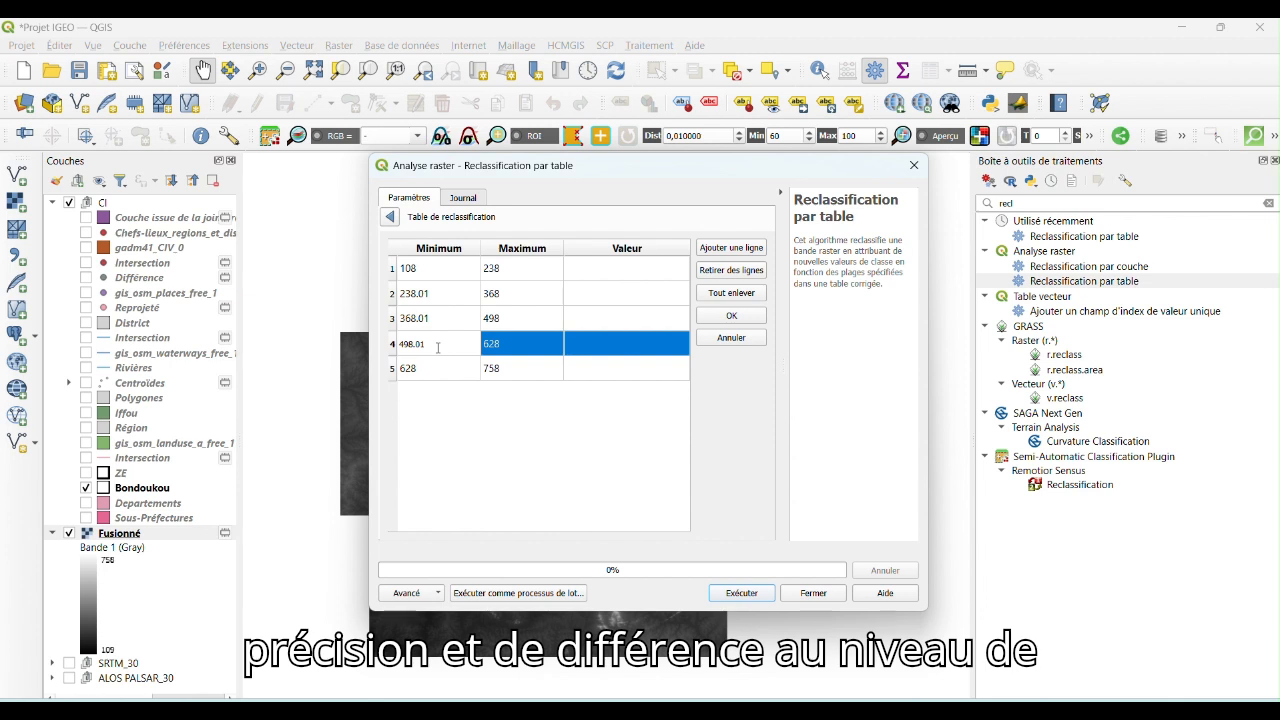
pyautogui.doubleClick(438, 370)
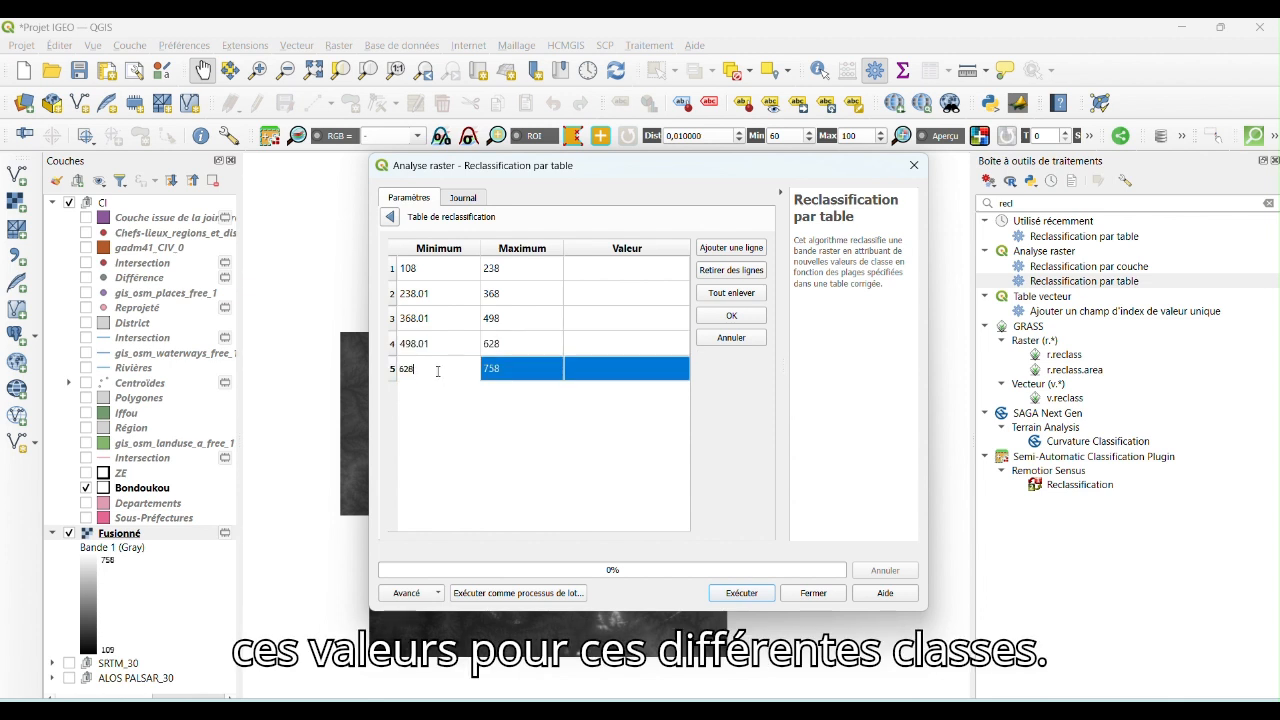
pyautogui.write('.')
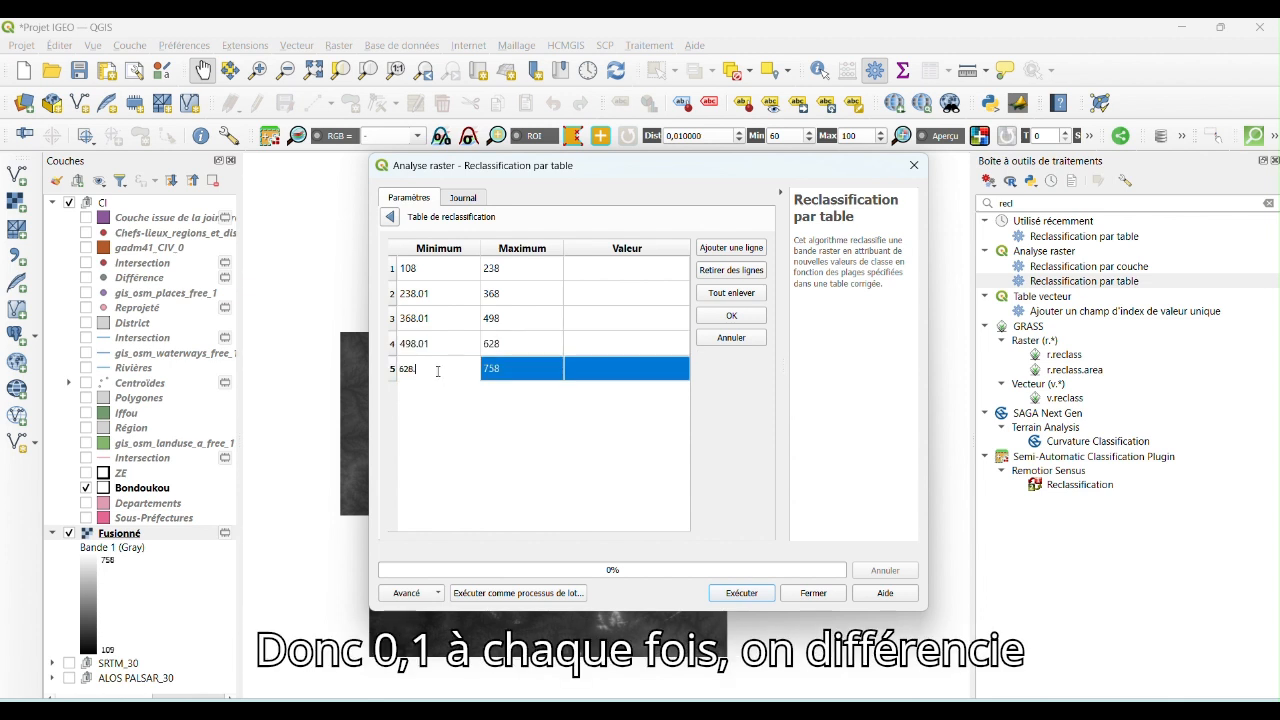
pyautogui.write('01')
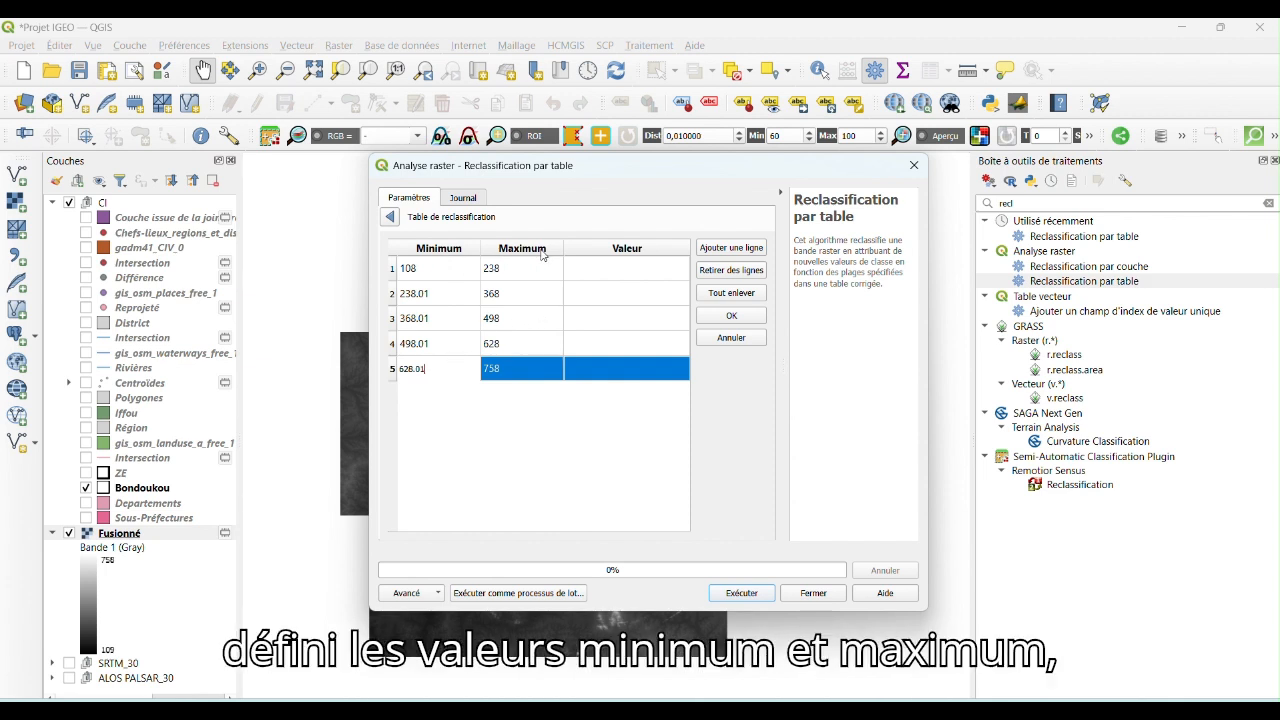
# Assign the class values 1, 2, 3, 4 and 5 to rows 1 to 5 and validate the reclassification table.
pyautogui.doubleClick(605, 268)
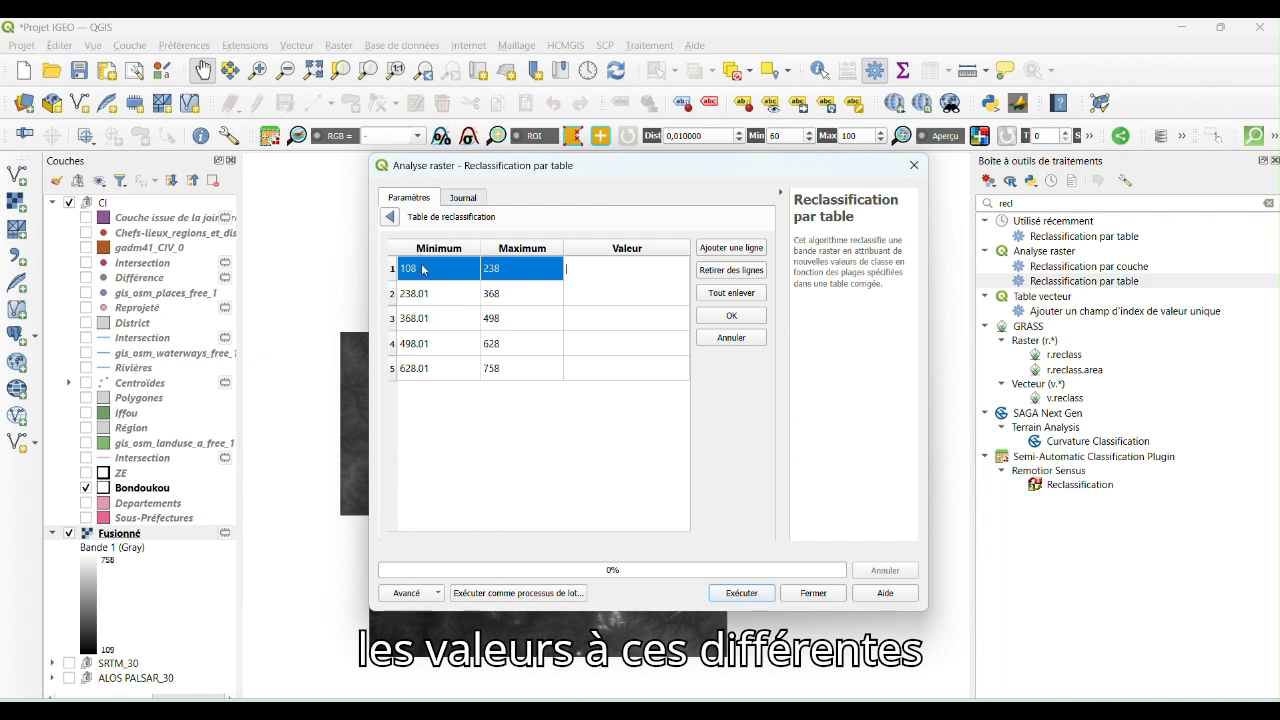
pyautogui.doubleClick(600, 297)
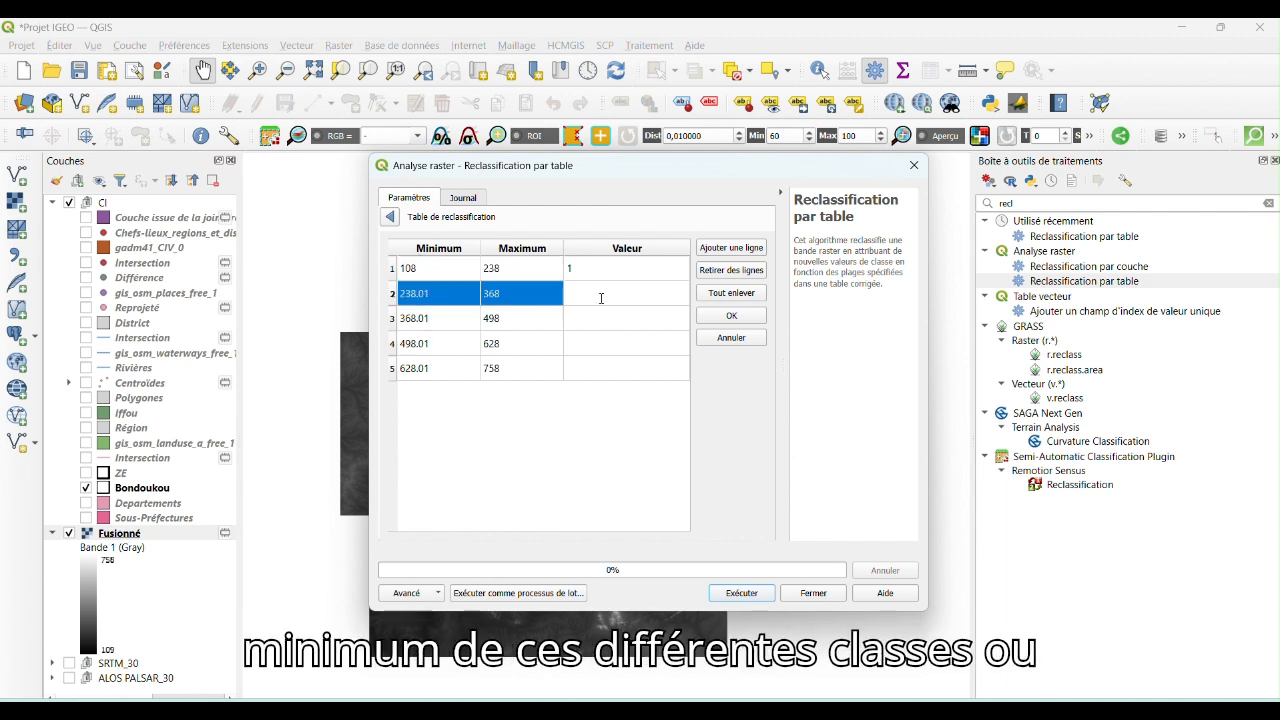
pyautogui.write('2')
pyautogui.click(591, 333)
pyautogui.doubleClick(591, 322)
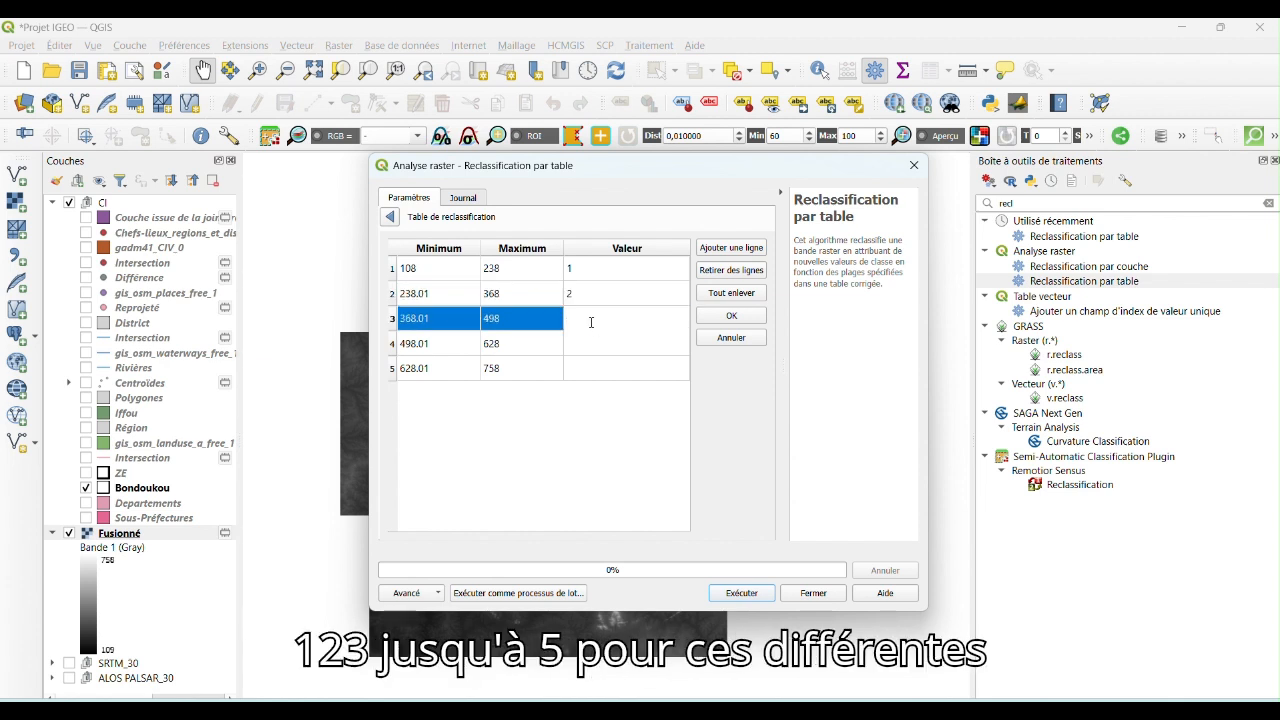
pyautogui.click(585, 345)
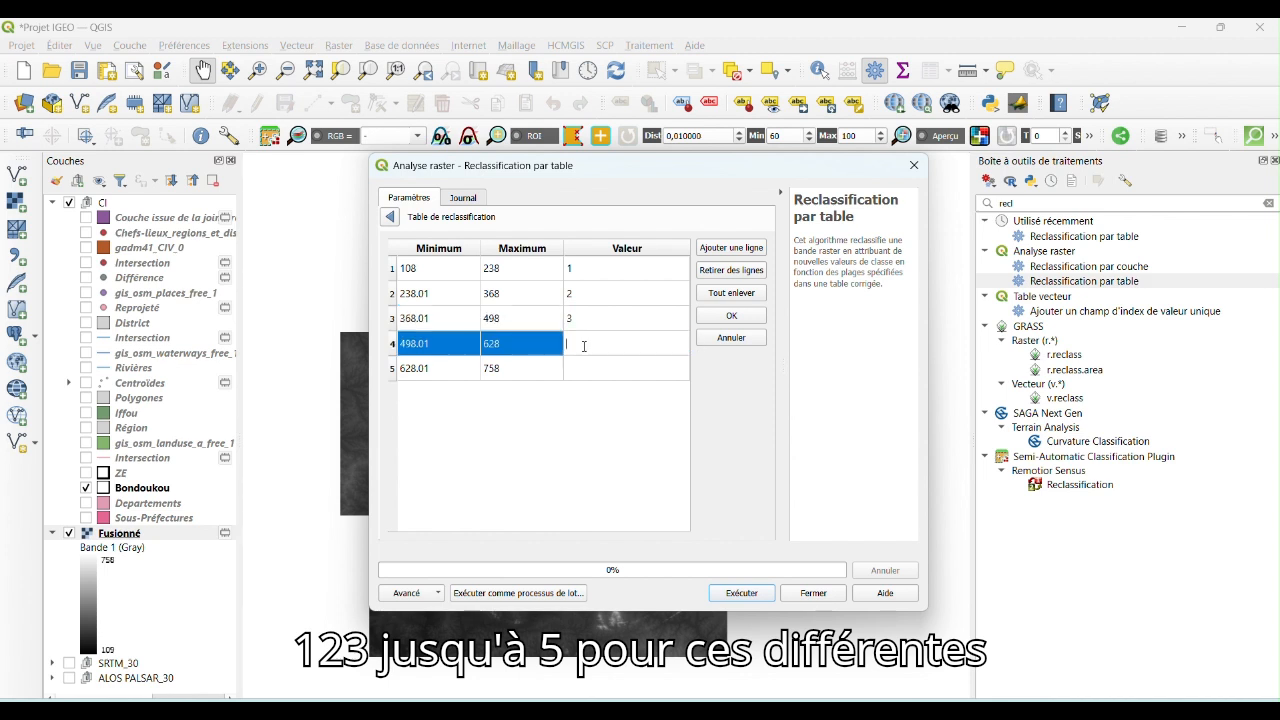
pyautogui.doubleClick(594, 371)
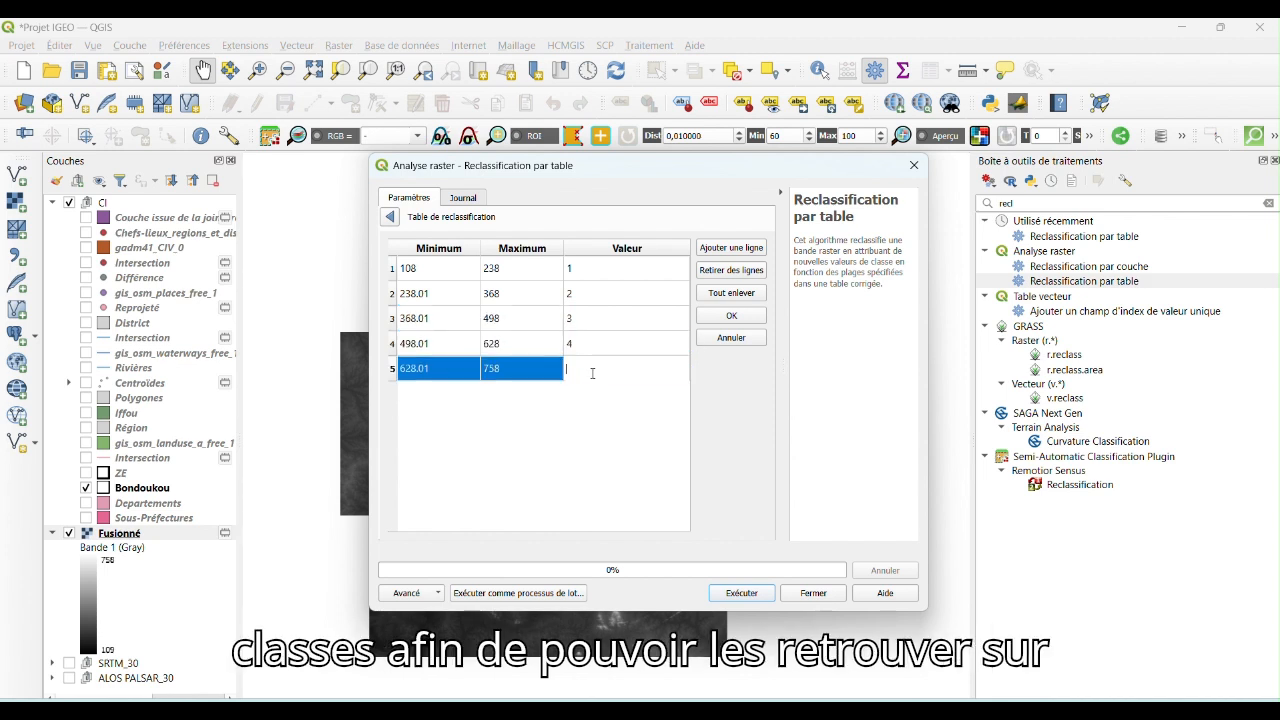
pyautogui.write('5')
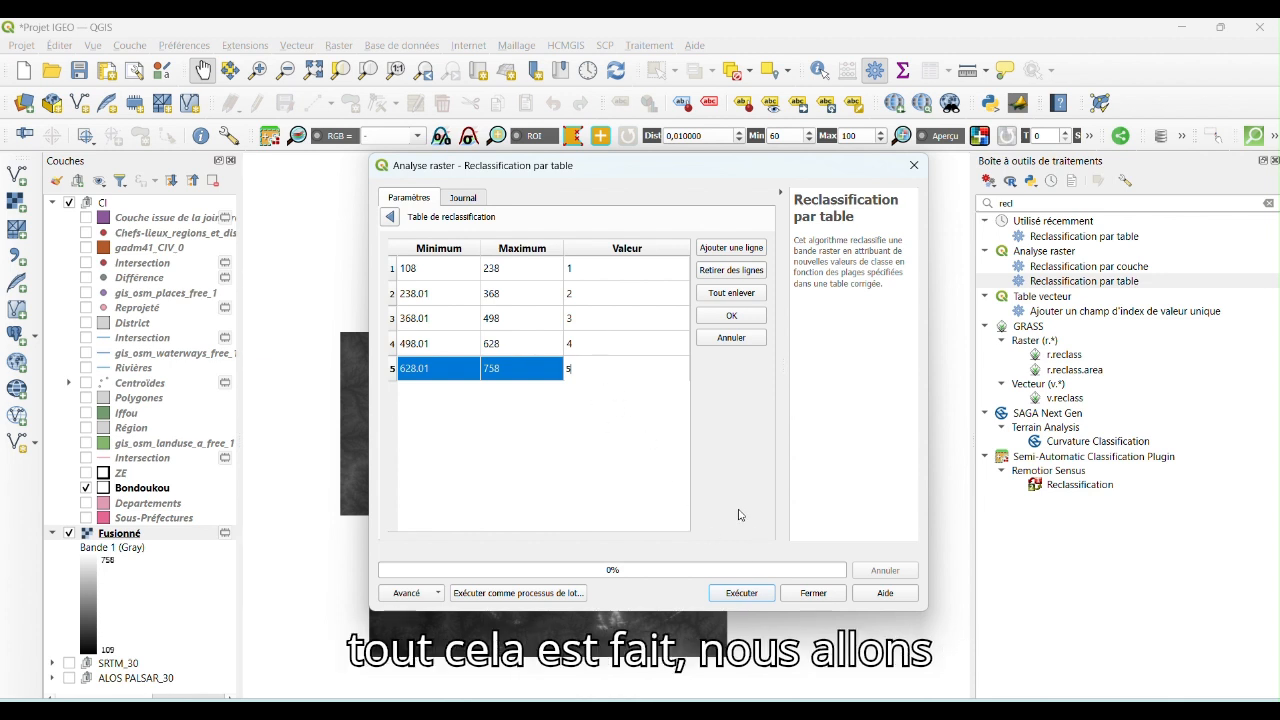
pyautogui.click(728, 318)
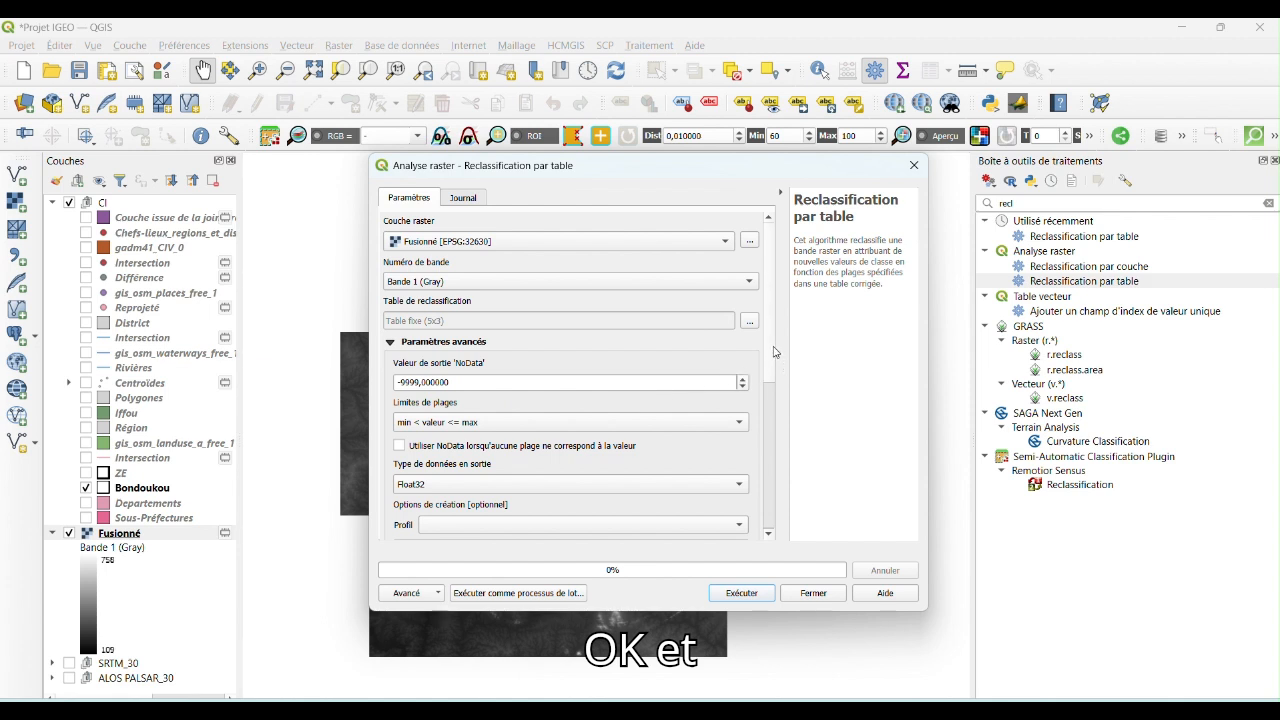
# Keep the reclassified raster's output as a temporary file and run the reclassification on the Fusionné layer.
pyautogui.scroll(-5, 500, 300)
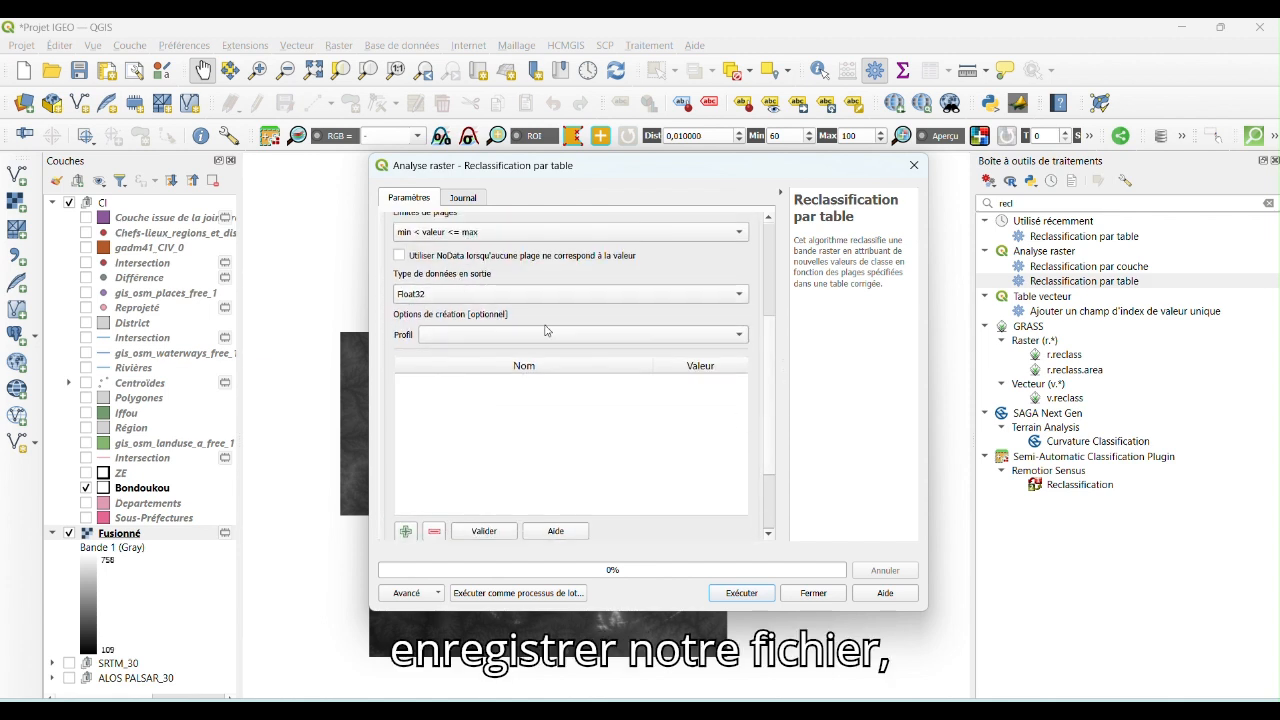
pyautogui.moveTo(766, 363); pyautogui.dragTo(769, 442)
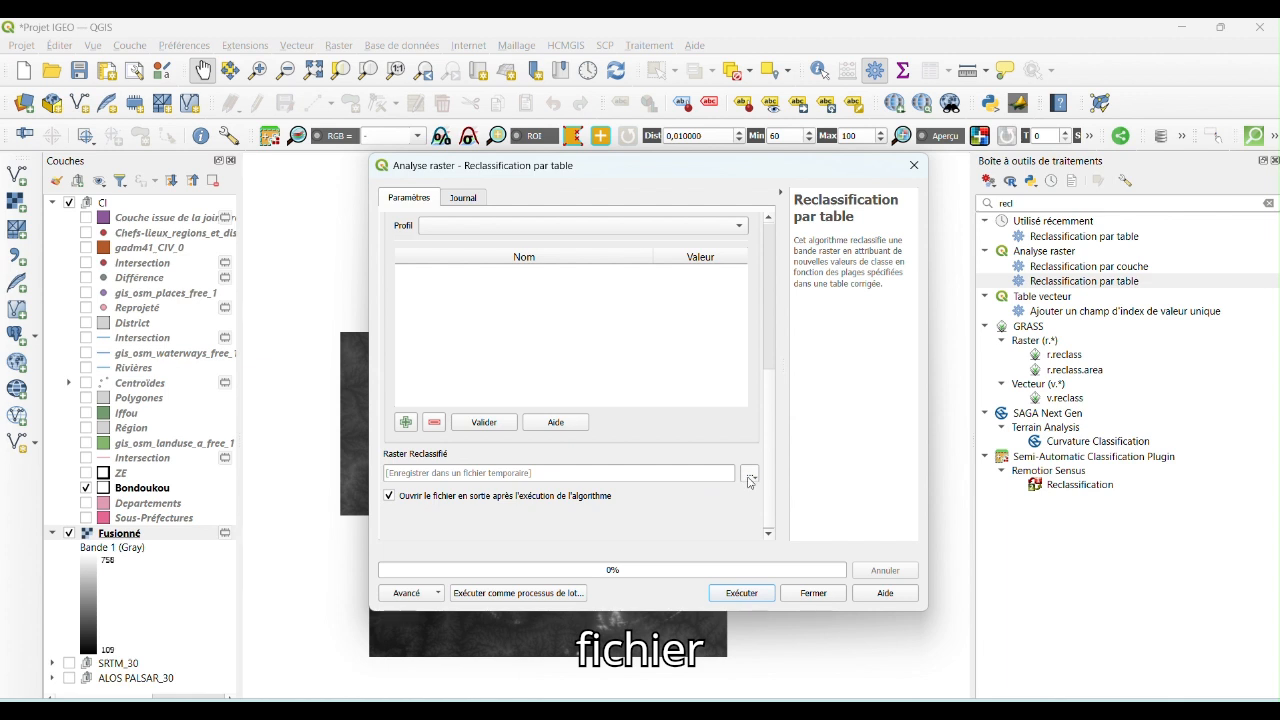
pyautogui.click(750, 477)
pyautogui.click(702, 504)
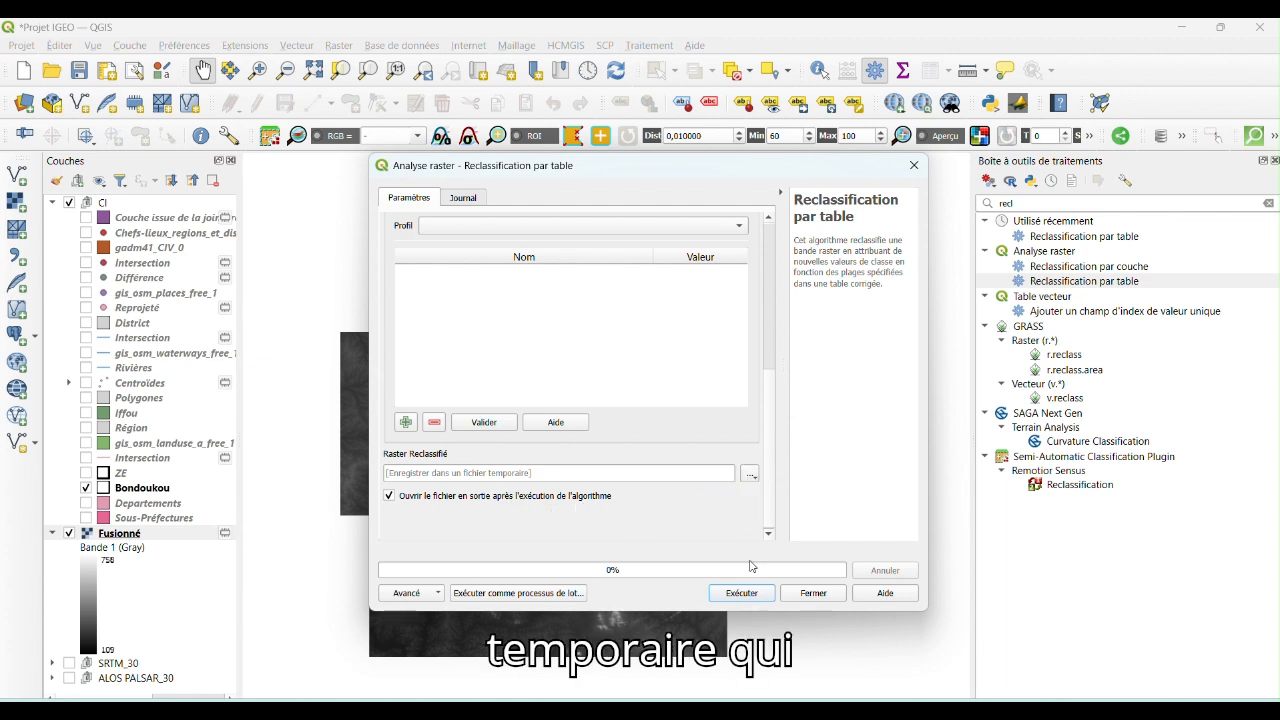
pyautogui.click(742, 594)
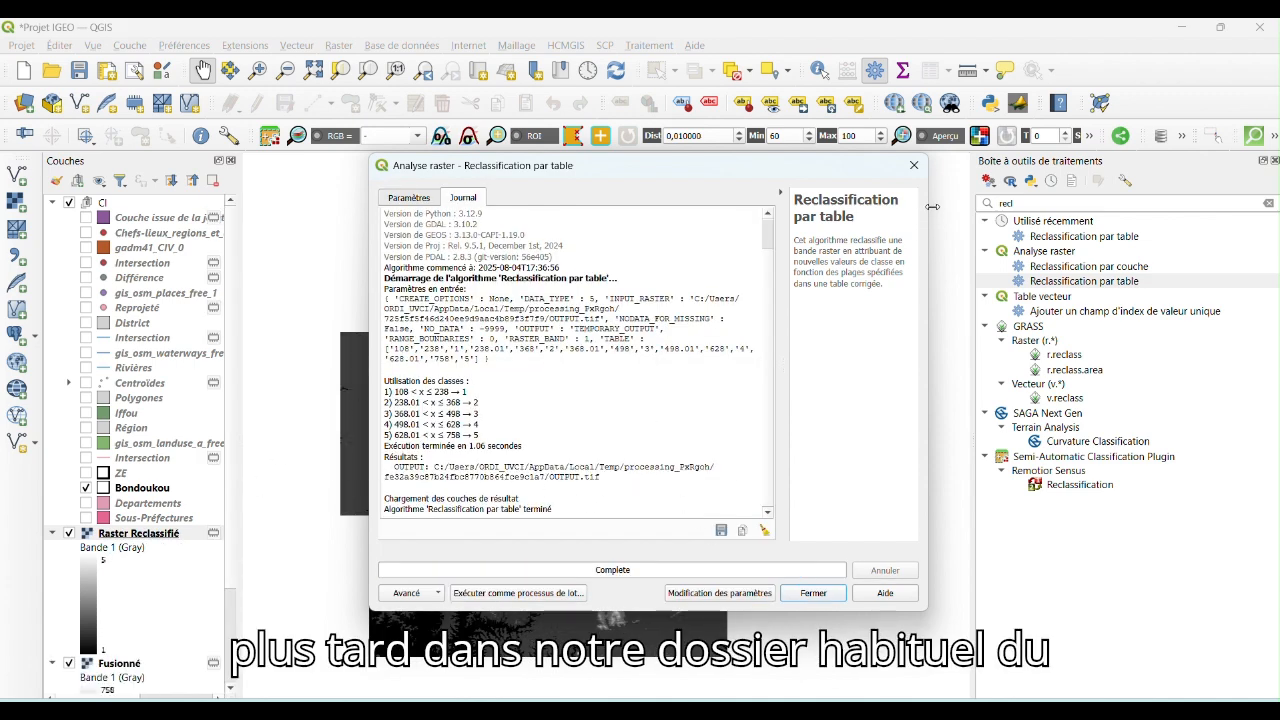
# Close the reclassification dialog and hide the Fusionné layer.
pyautogui.click(917, 172)
pyautogui.scroll(-3, 136, 505)
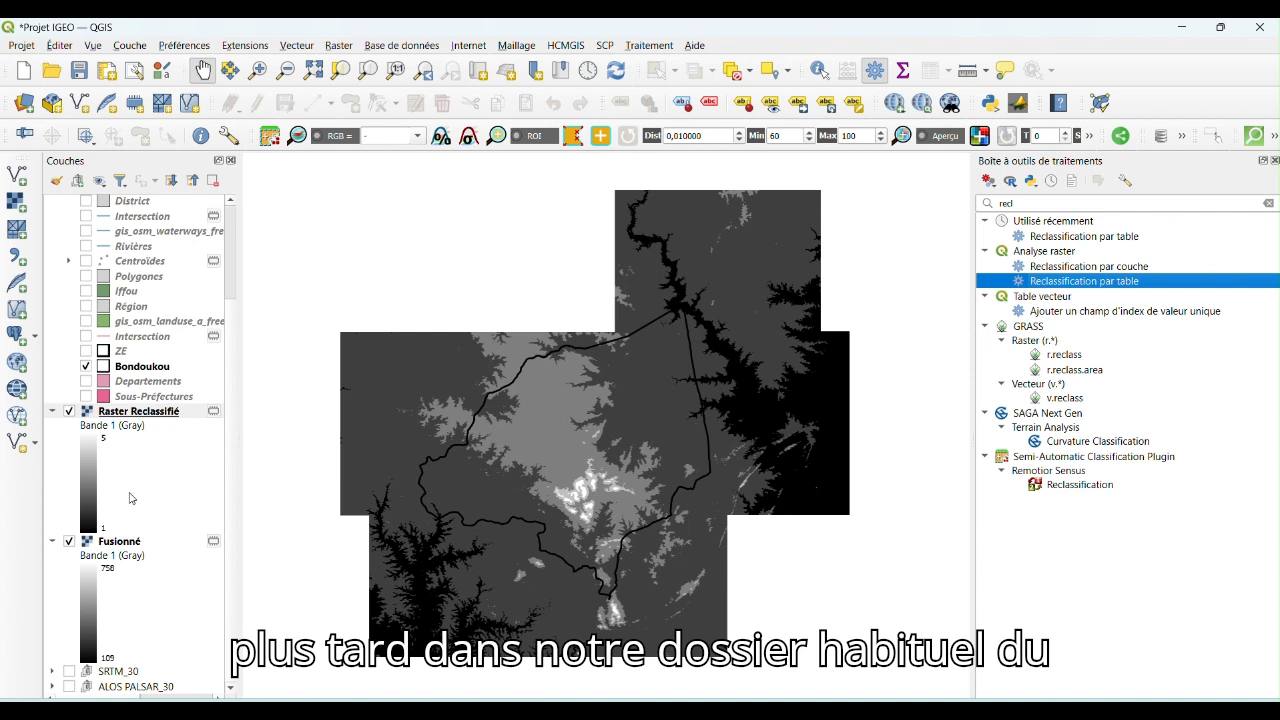
pyautogui.click(69, 541)
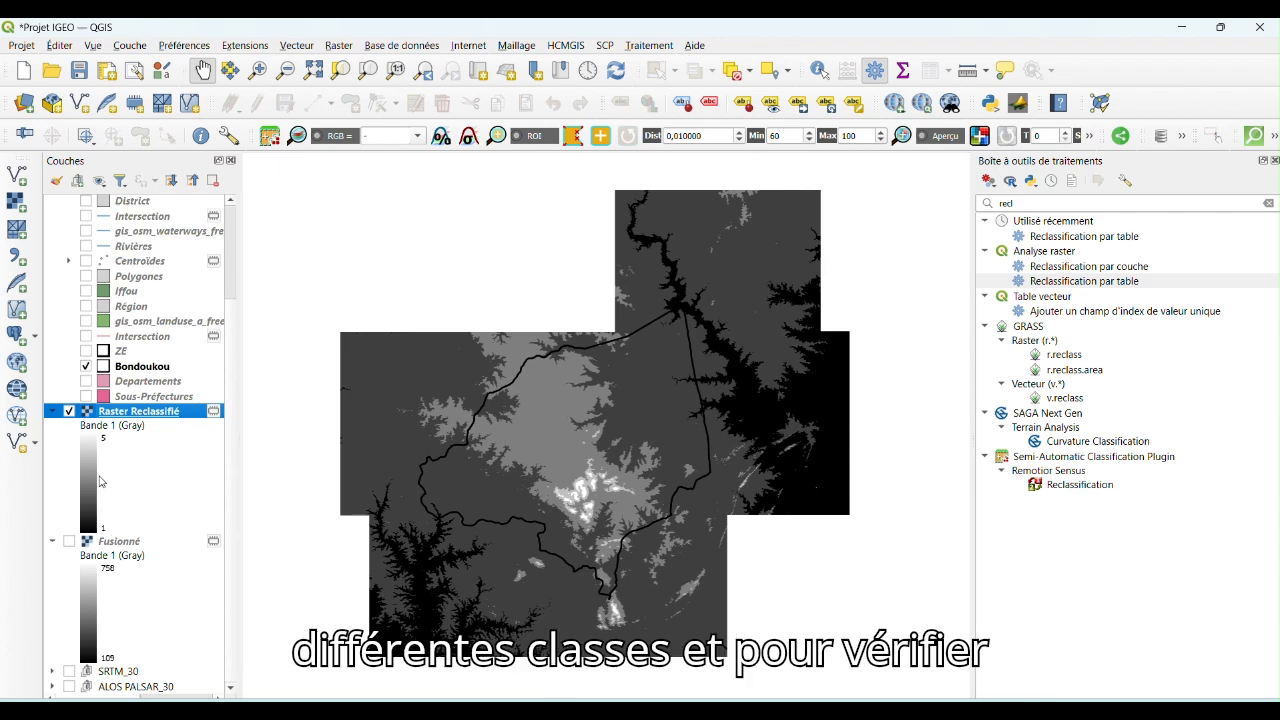
# Open the symbology properties of the Raster Reclassifié layer and set its render type to Pseudo-couleur à bande unique.
pyautogui.rightClick(139, 414)
pyautogui.click(205, 398)
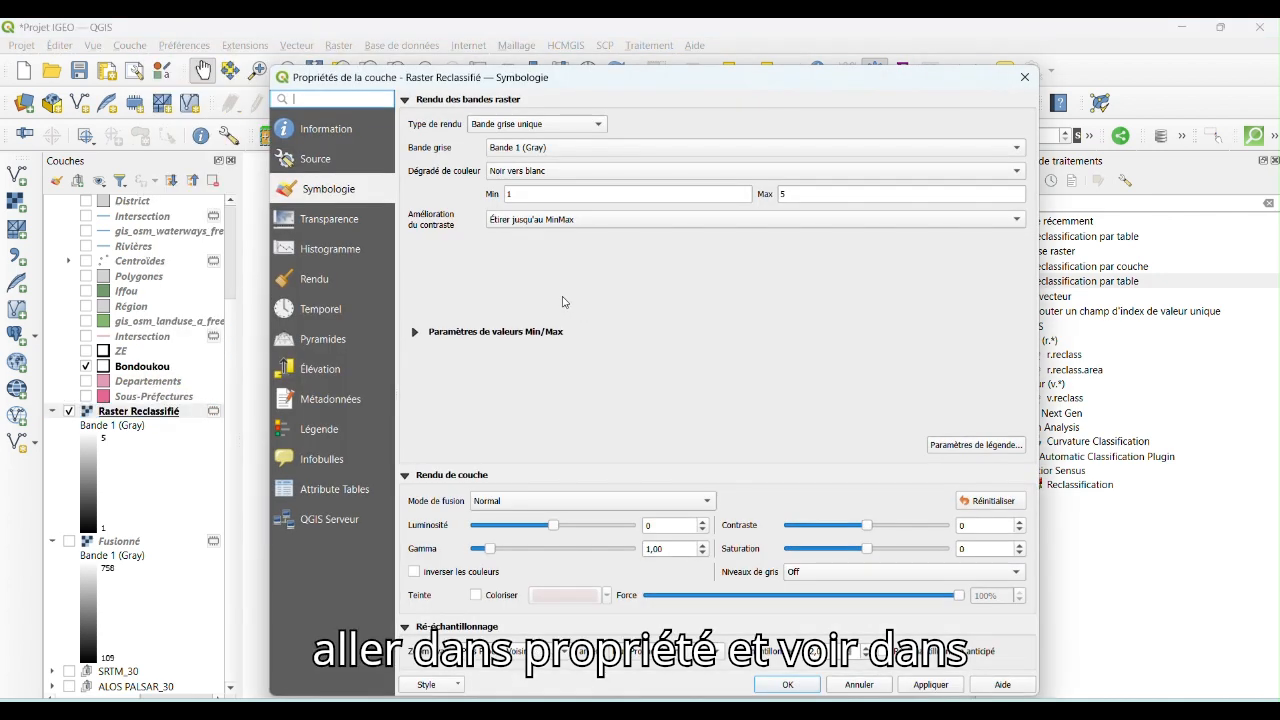
pyautogui.click(561, 127)
pyautogui.click(564, 140)
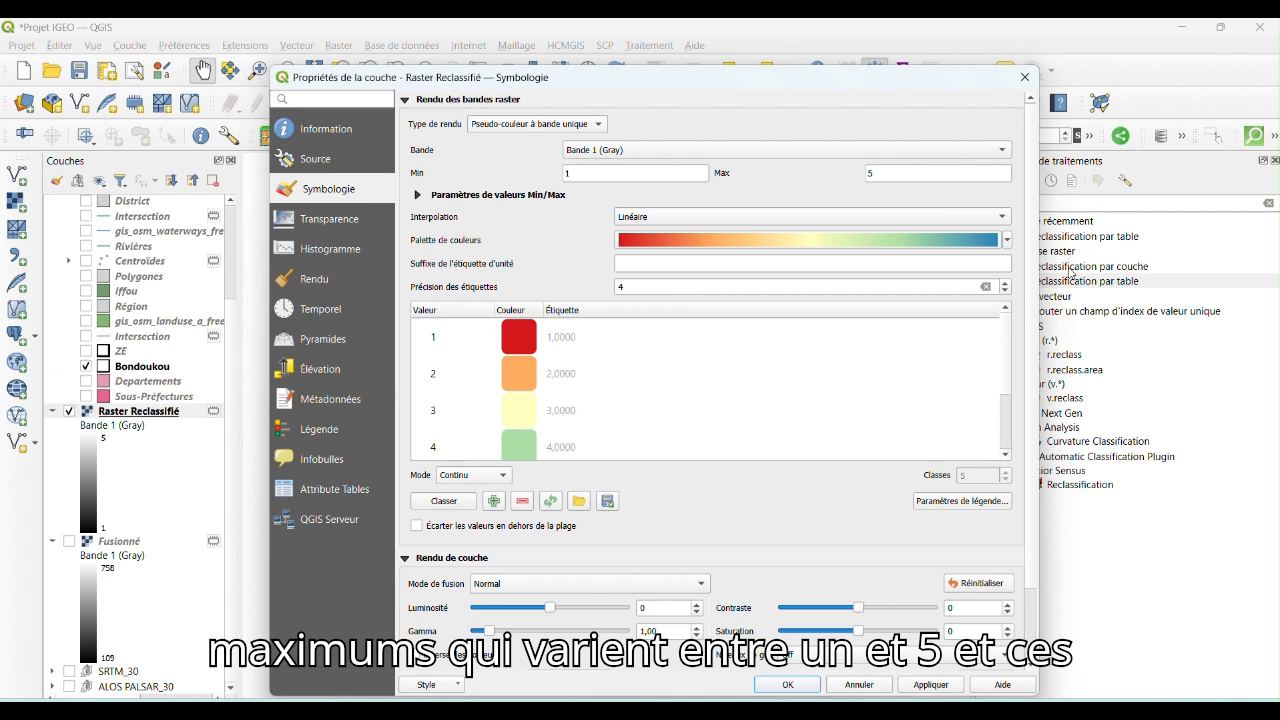
pyautogui.scroll(-1, 436, 365)
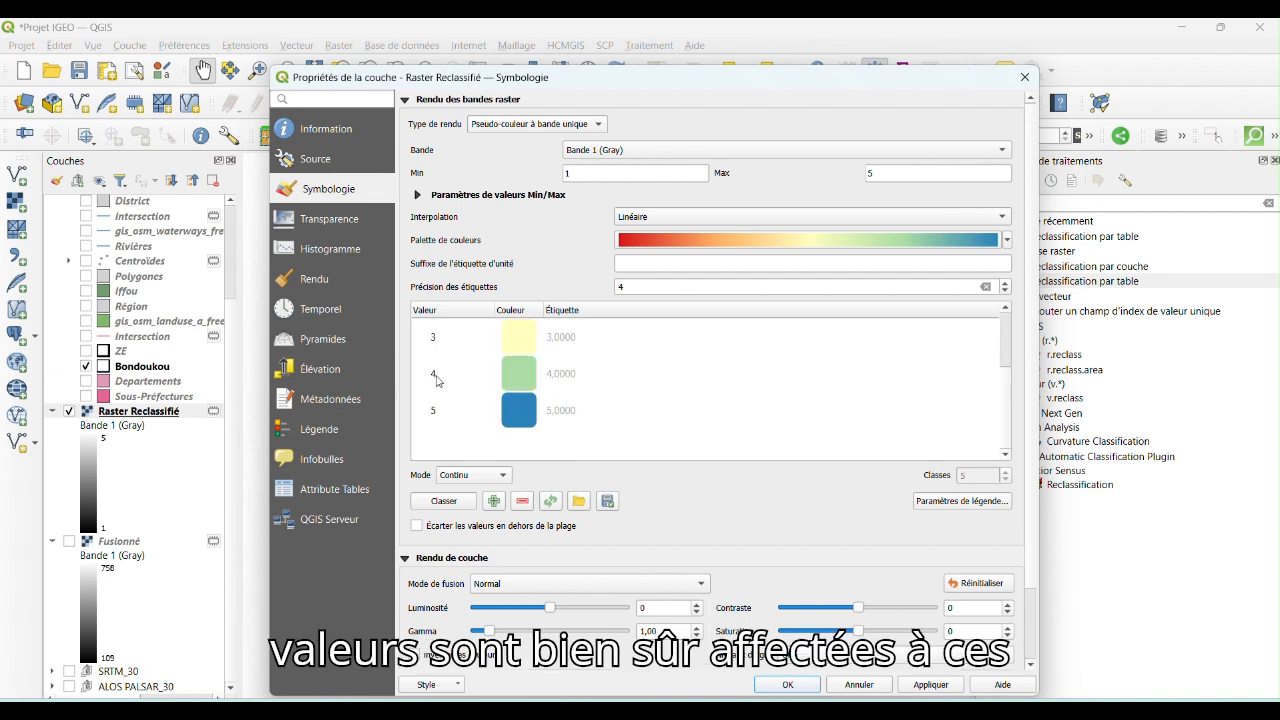
pyautogui.scroll(1, 440, 390)
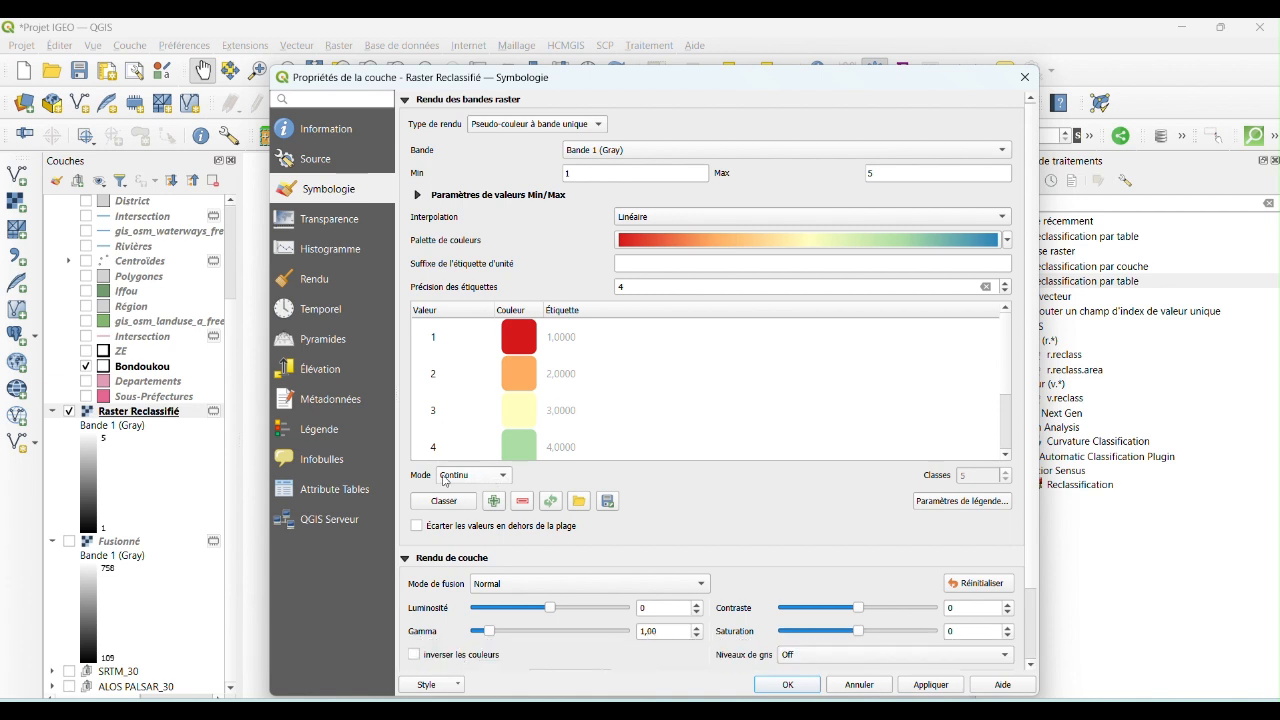
# Set the classification mode to Intervalle égal with 5 classes, classify, and apply the symbology to the reclassified raster.
pyautogui.click(644, 218)
pyautogui.click(564, 219)
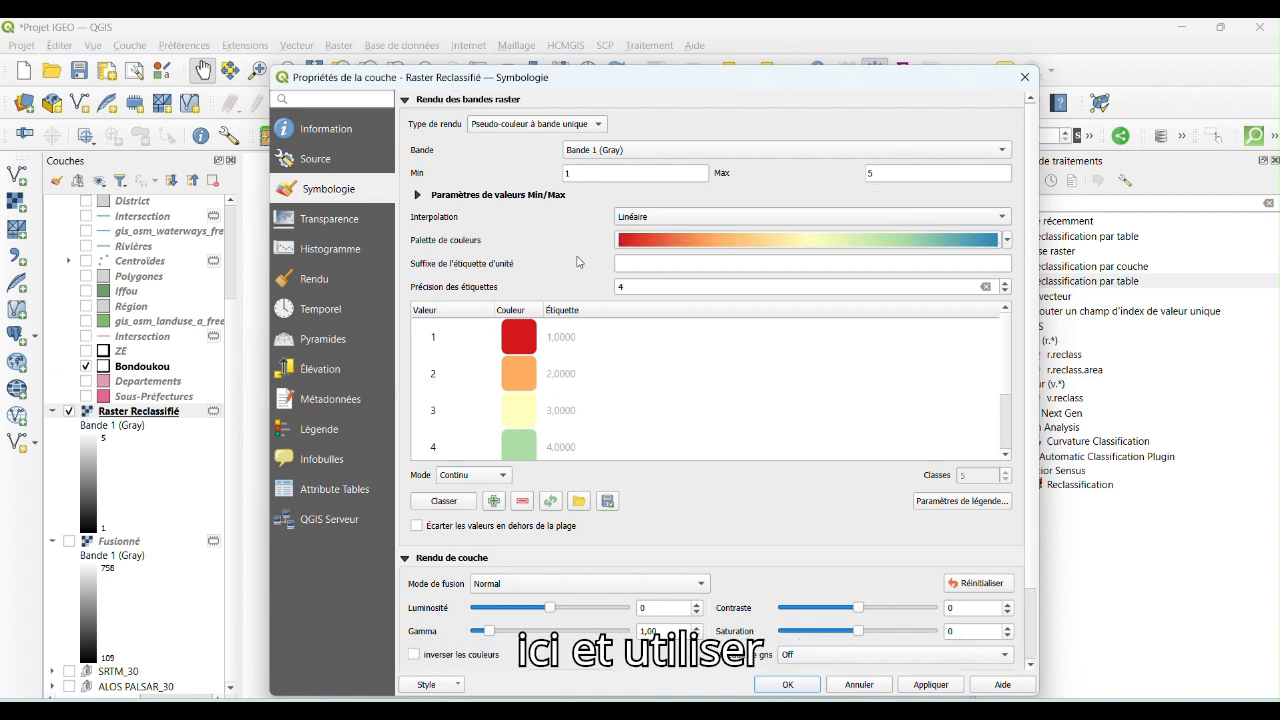
pyautogui.click(458, 484)
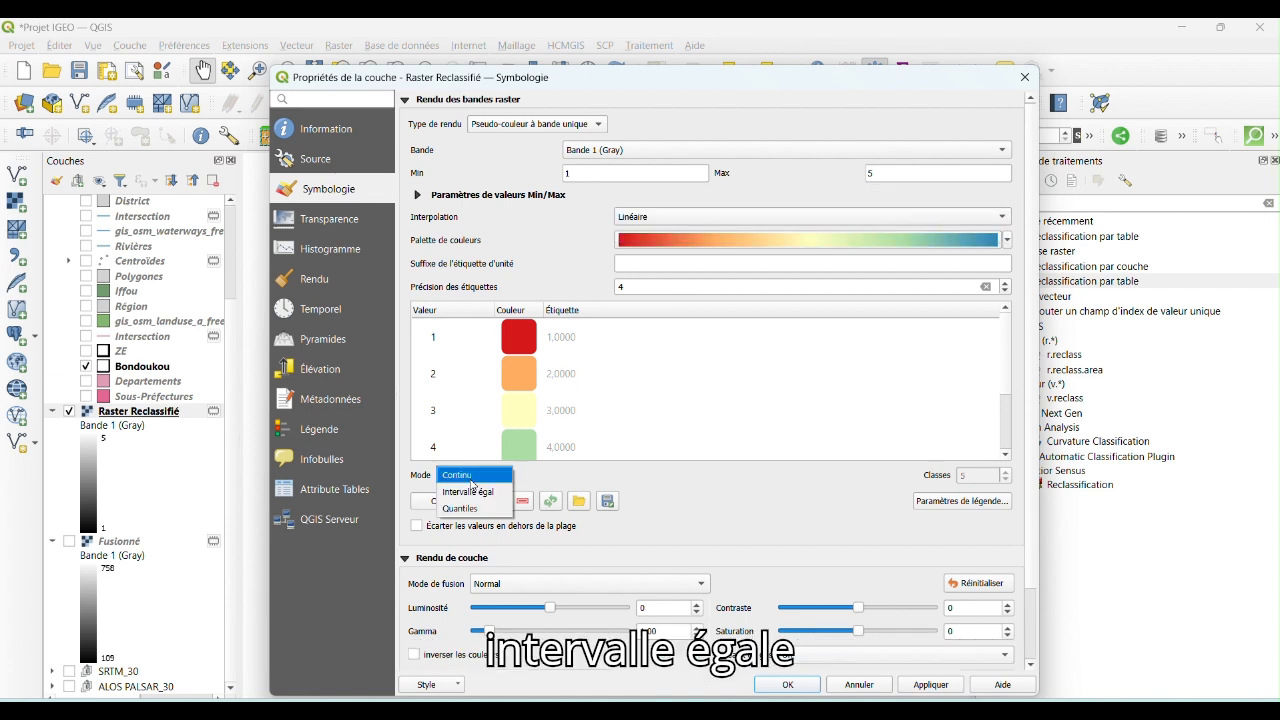
pyautogui.click(473, 494)
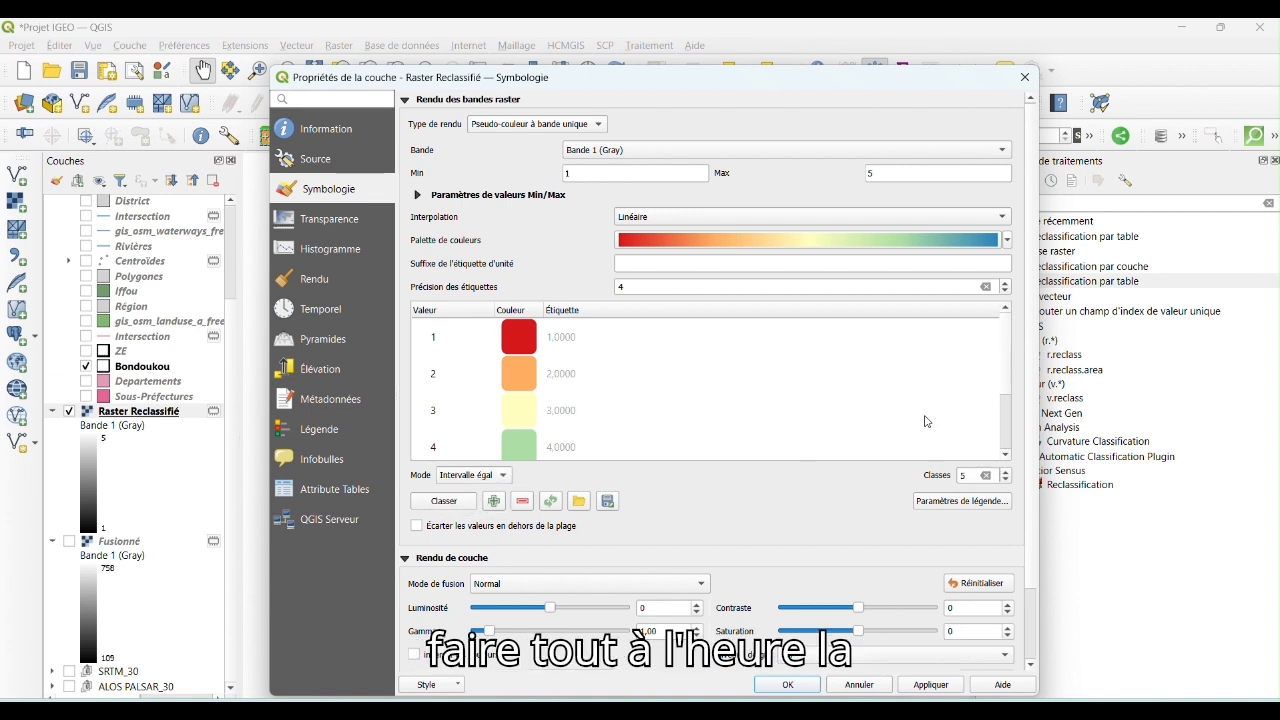
pyautogui.click(442, 509)
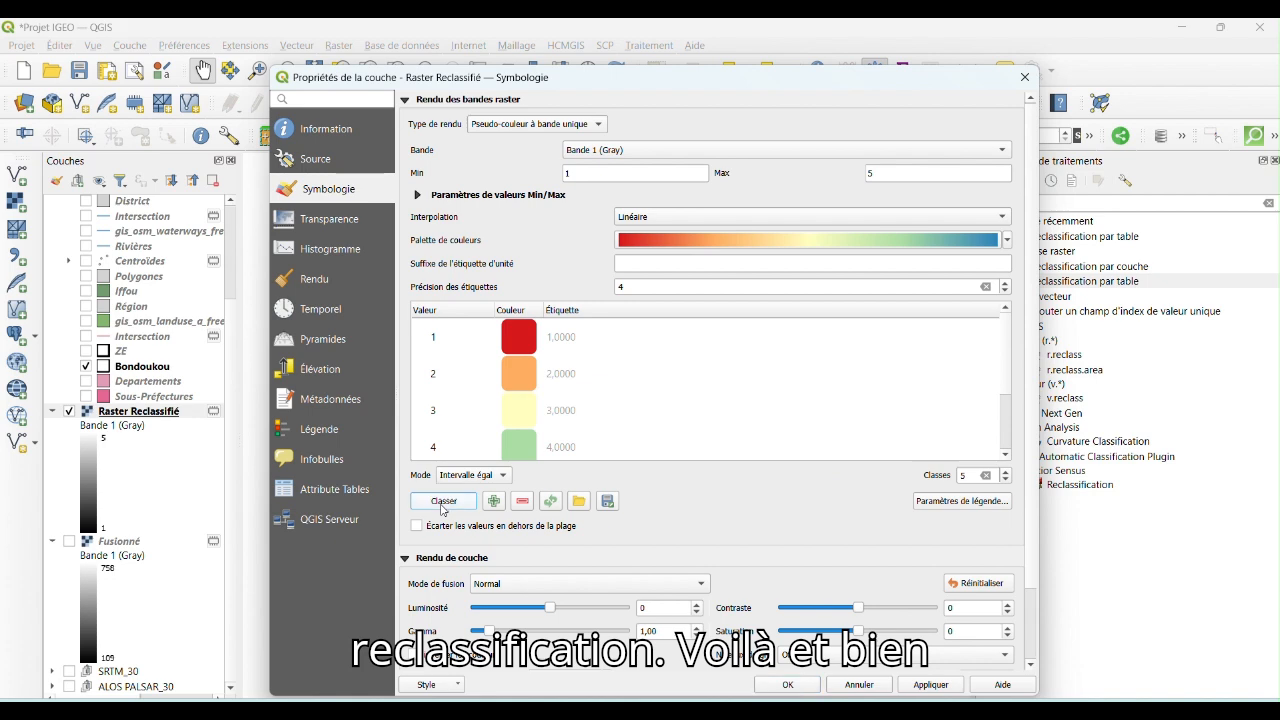
pyautogui.scroll(-3, 1033, 445)
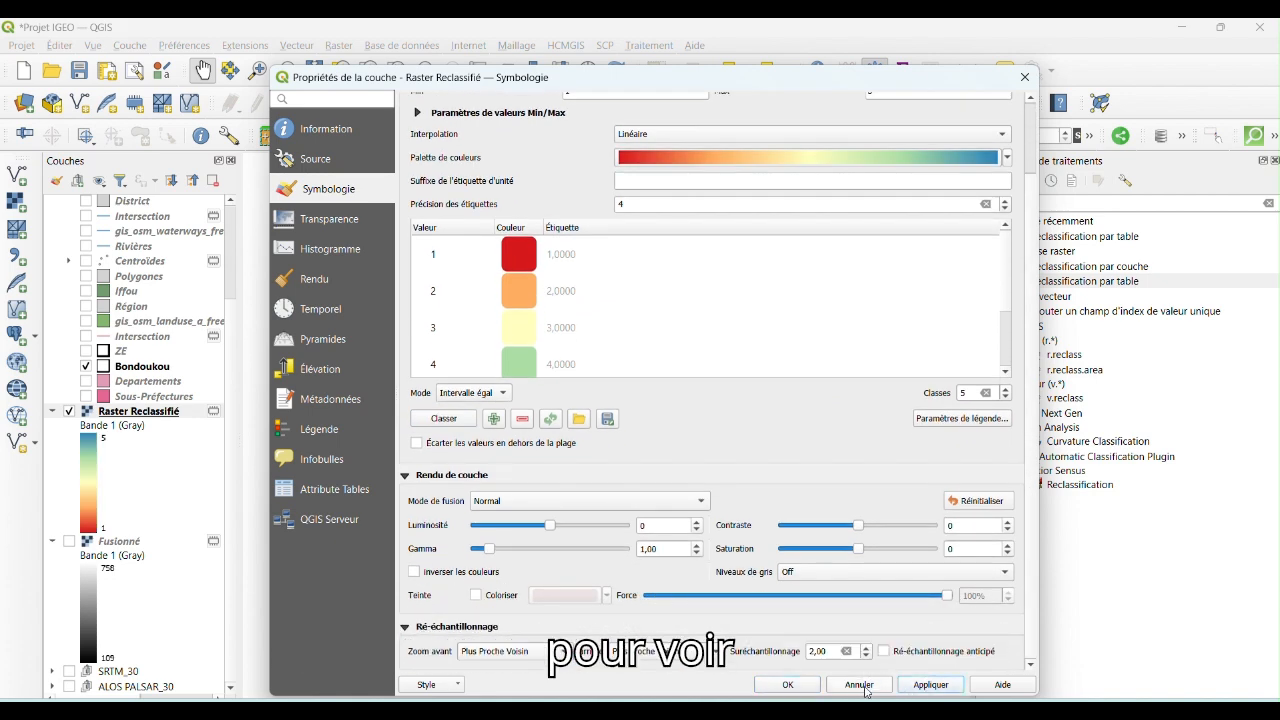
pyautogui.click(787, 685)
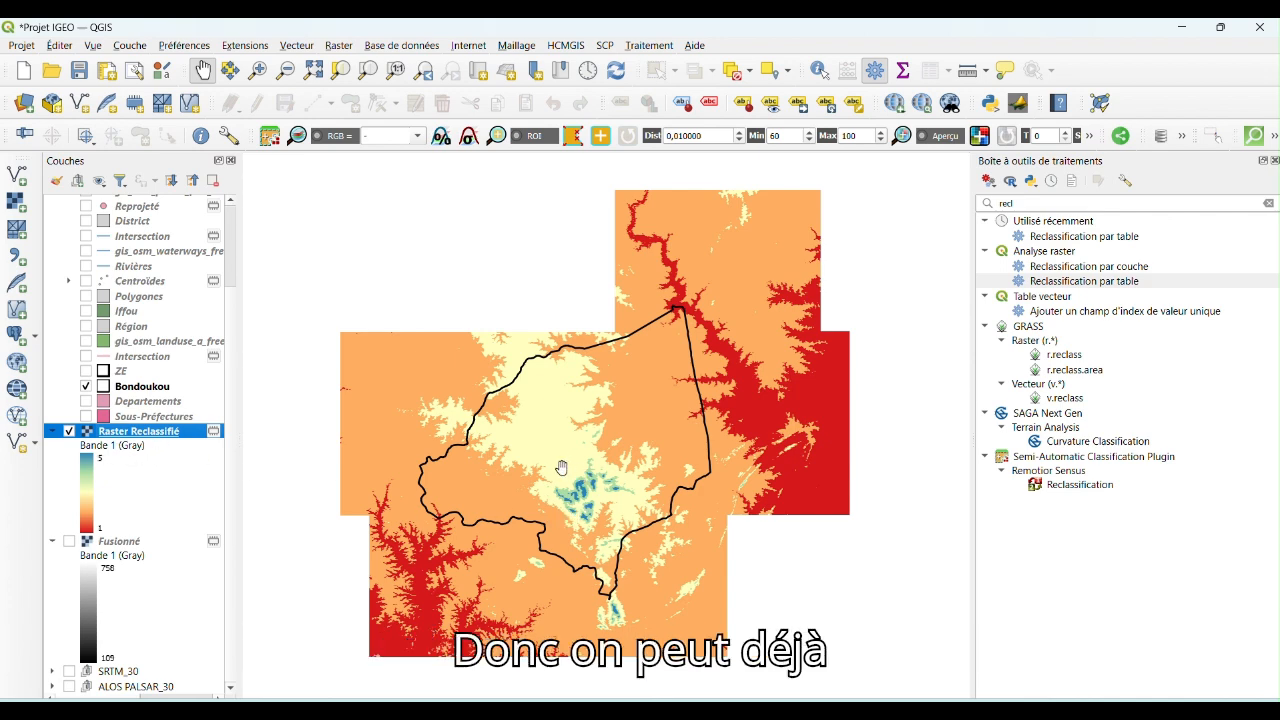
# Identify the class values of the red, orange, yellow, green and blue zones of the reclassified raster on the map.
pyautogui.scroll(2, 530, 503)
pyautogui.scroll(-2, 538, 499)
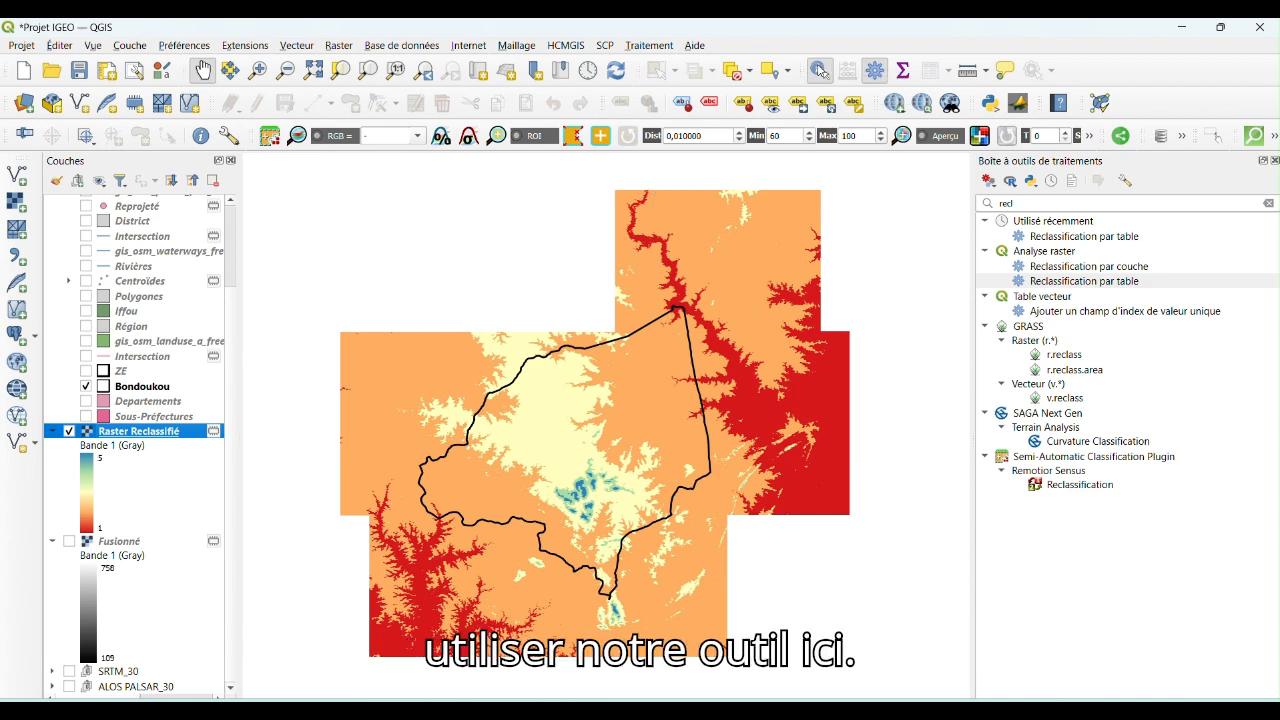
pyautogui.click(818, 70)
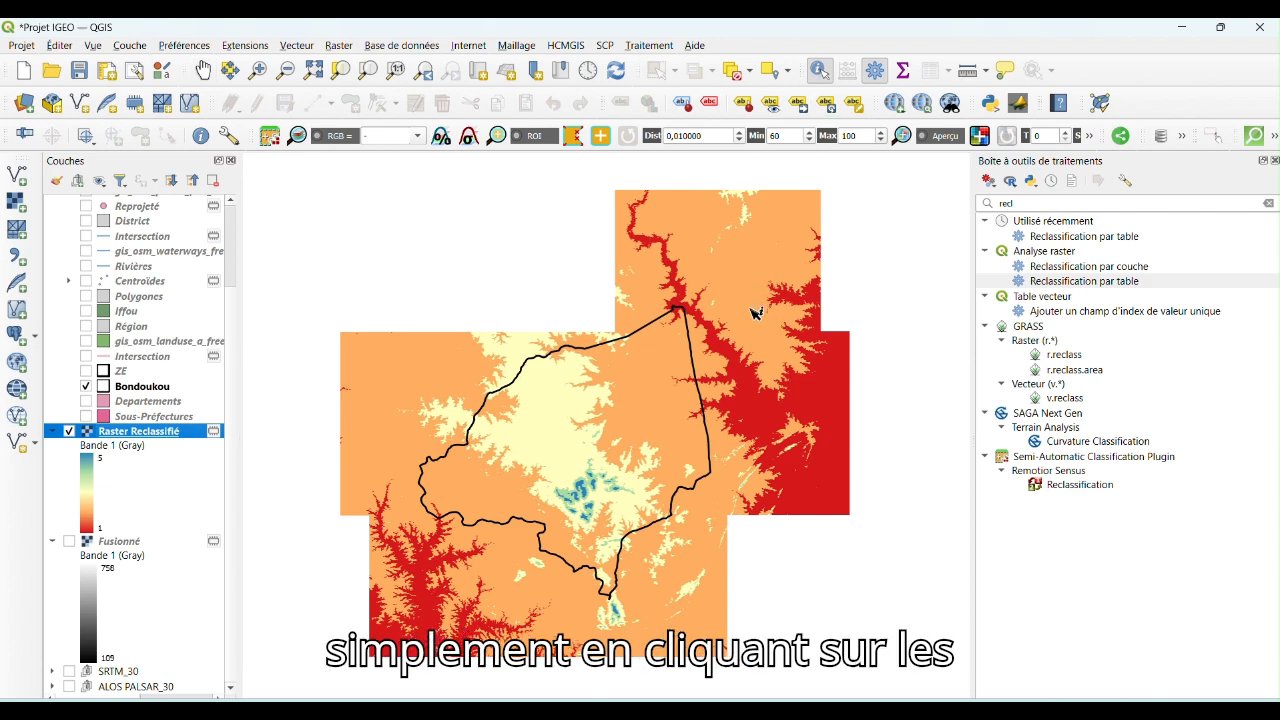
pyautogui.click(826, 395)
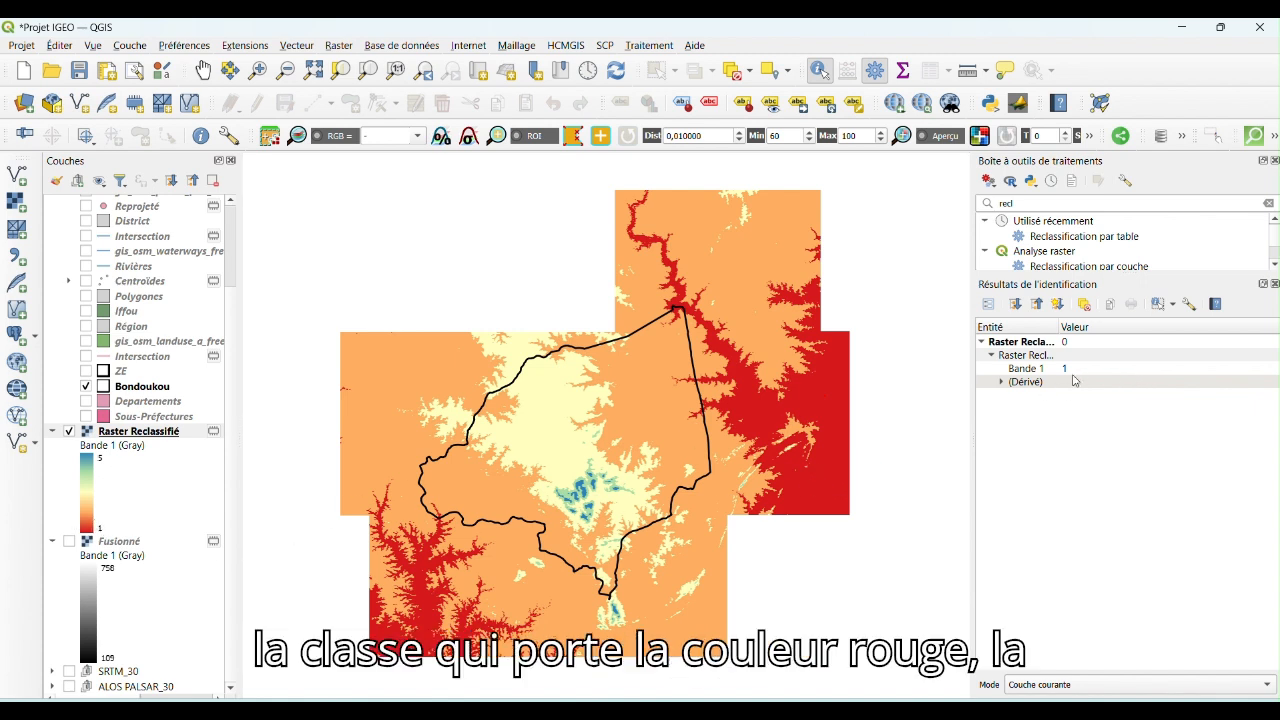
pyautogui.click(731, 287)
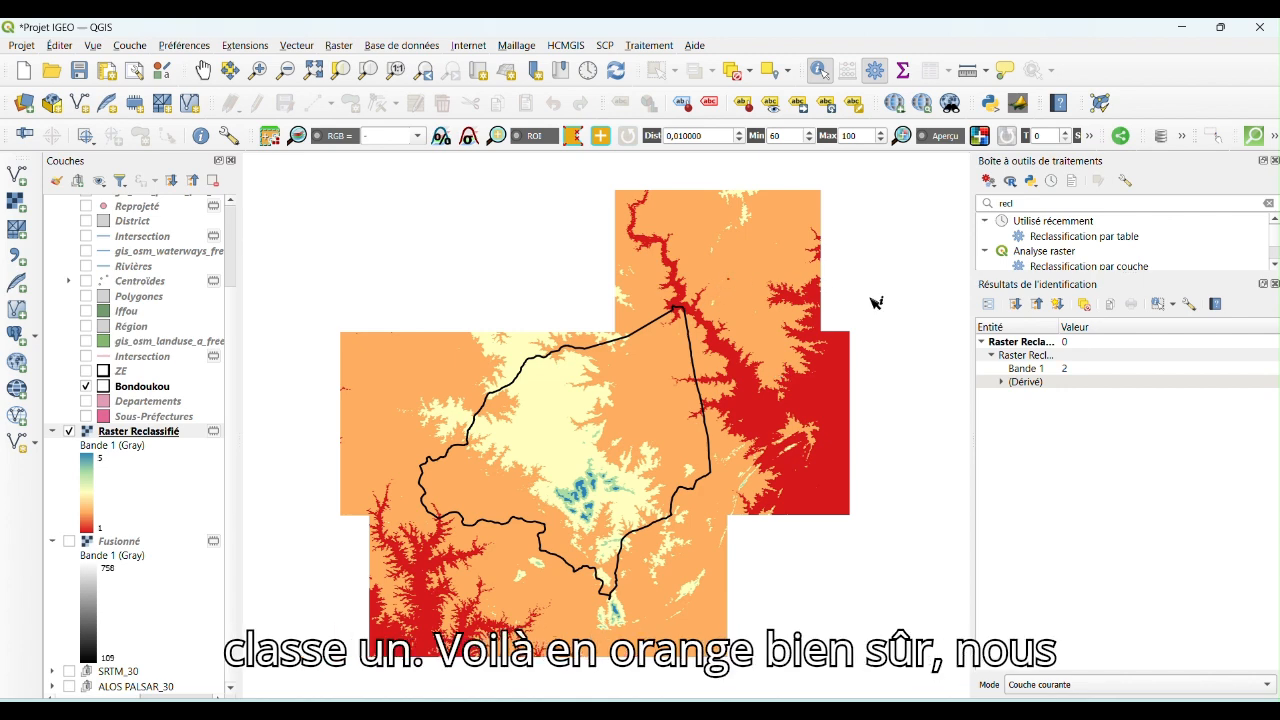
pyautogui.click(541, 410)
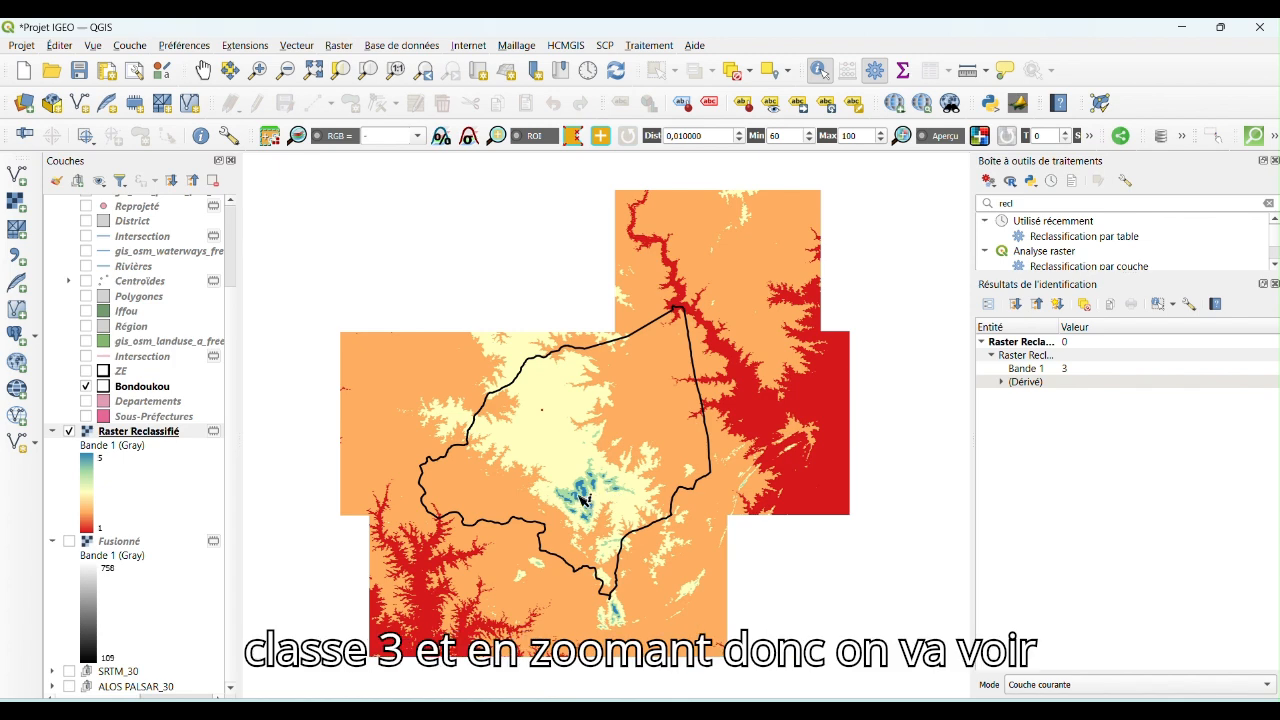
pyautogui.scroll(5, 583, 505)
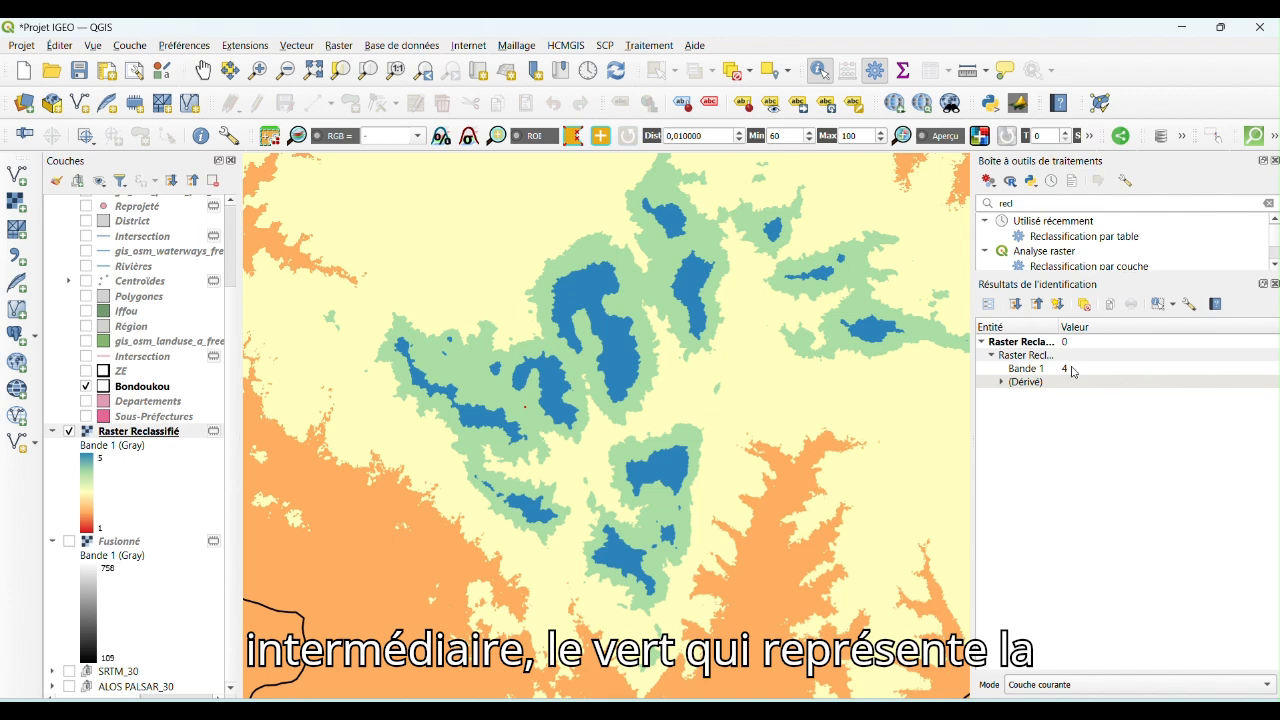
pyautogui.click(552, 382)
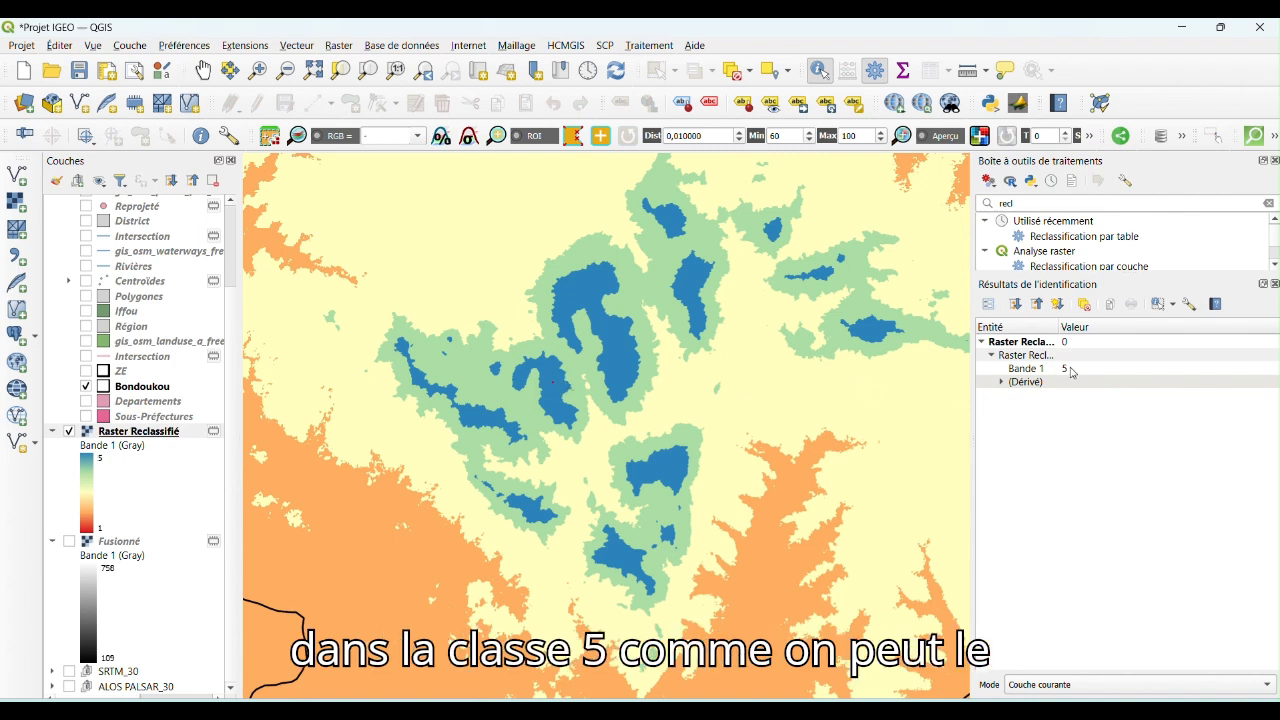
pyautogui.scroll(-5, 624, 346)
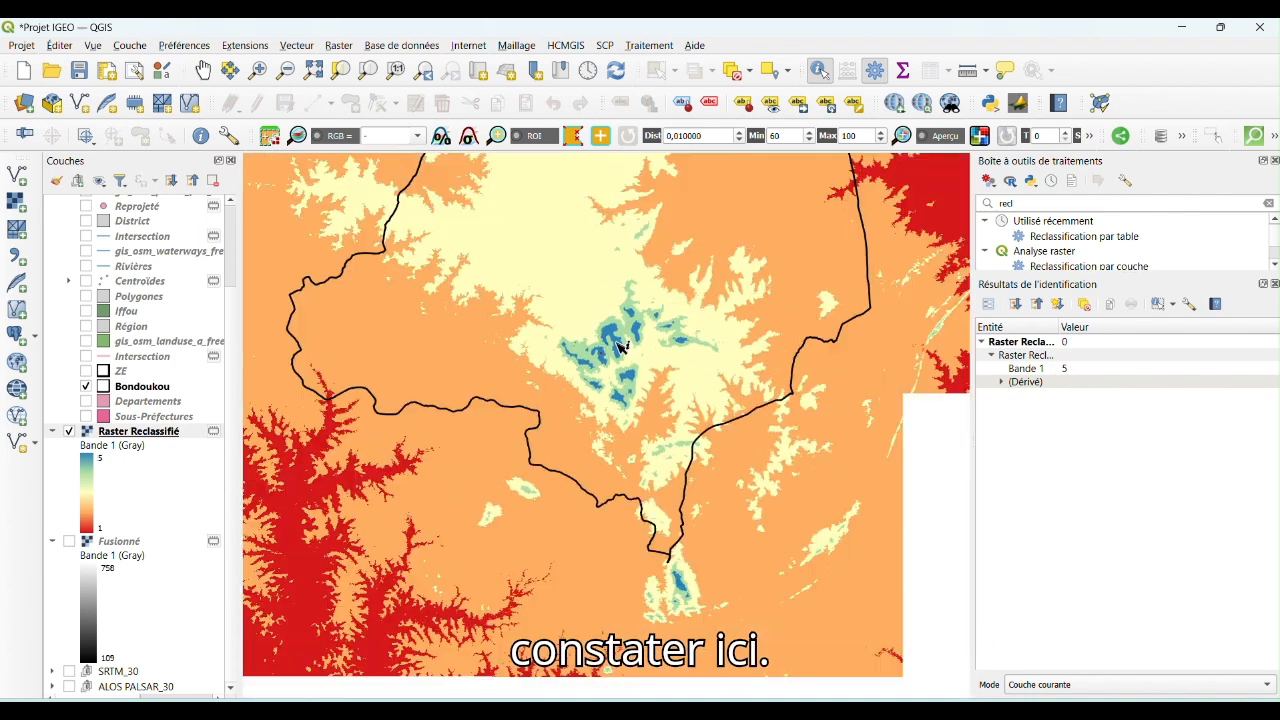